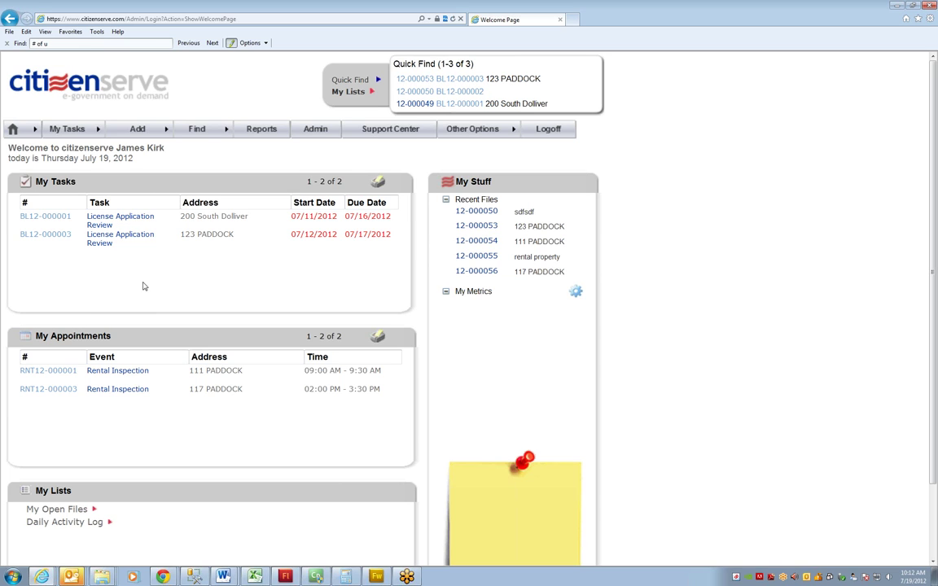
Start a new Business License described as 'rental of a duplex'
{"action": "mouse_move", "coordinate": [146, 132]}
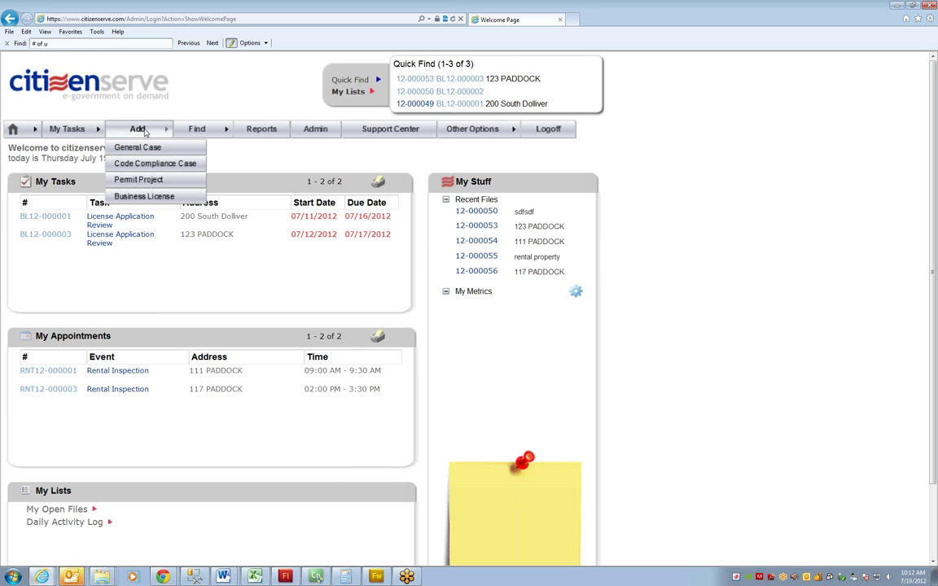
{"action": "left_click", "coordinate": [144, 195]}
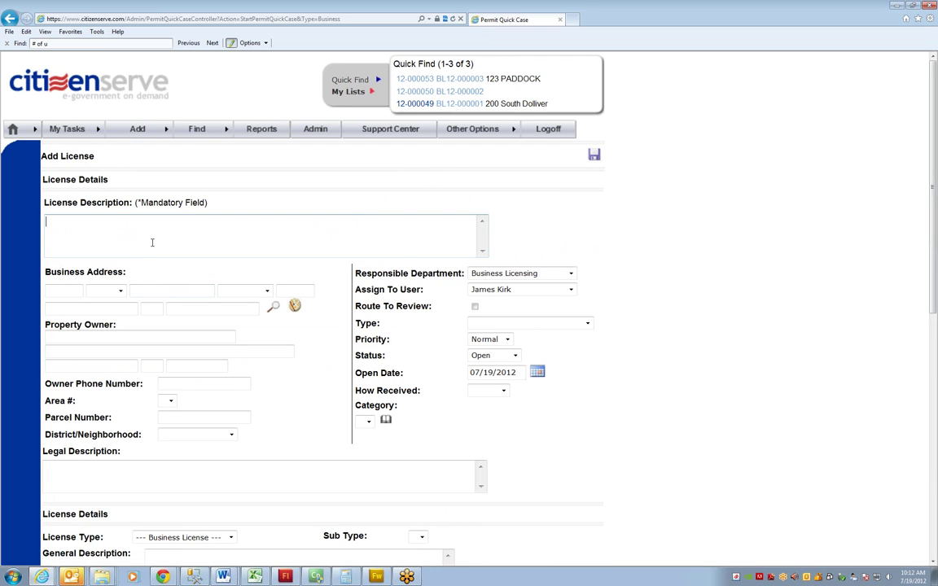
{"action": "type", "text": "rental of a duplex"}
{"action": "left_click", "coordinate": [63, 291]}
{"action": "key", "text": "Tab"}
{"action": "key", "text": "Tab"}
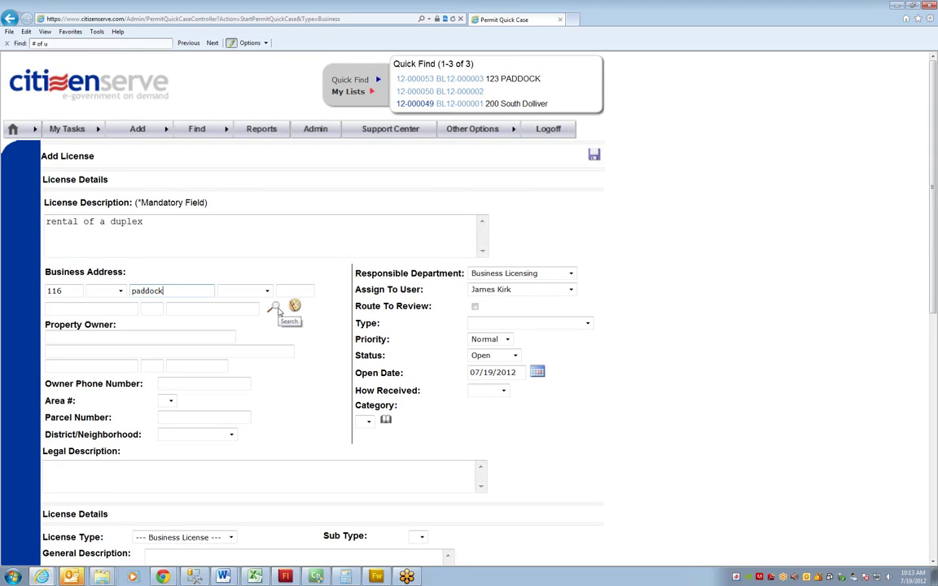
{"action": "left_click", "coordinate": [273, 308]}
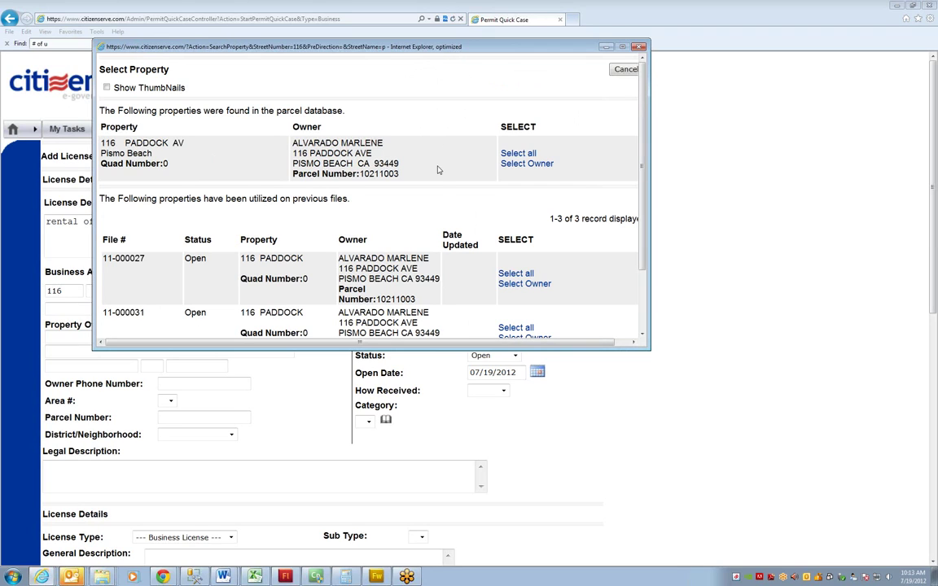
{"action": "left_click", "coordinate": [517, 154]}
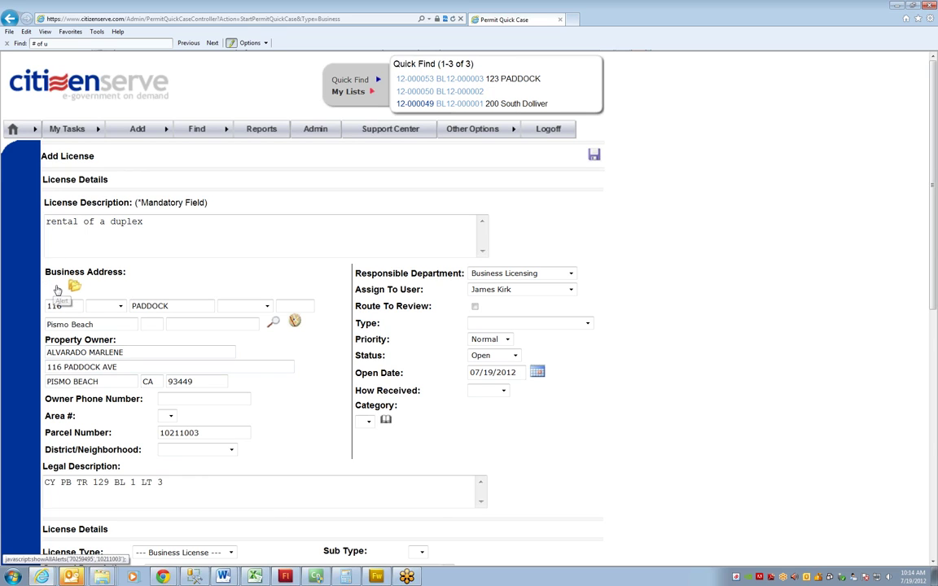
{"action": "left_click", "coordinate": [55, 285]}
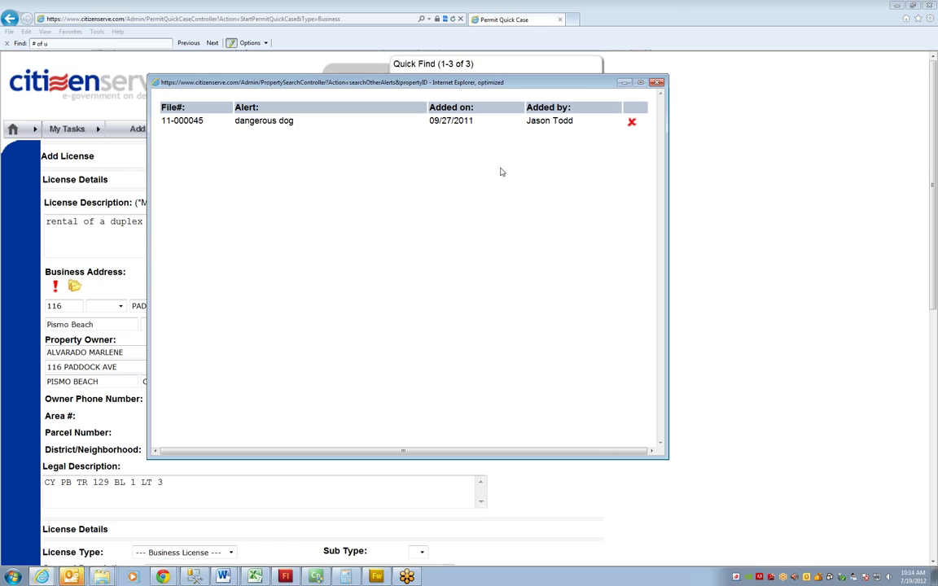
{"action": "left_click_drag", "start_coordinate": [246, 120], "coordinate": [296, 122]}
{"action": "left_click", "coordinate": [473, 127]}
{"action": "left_click", "coordinate": [656, 82]}
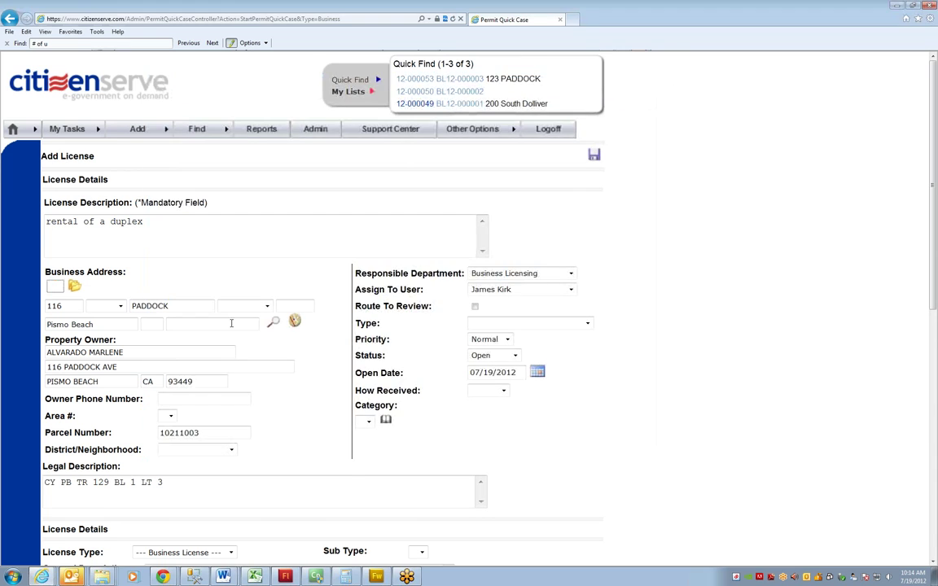
{"action": "left_click", "coordinate": [295, 323]}
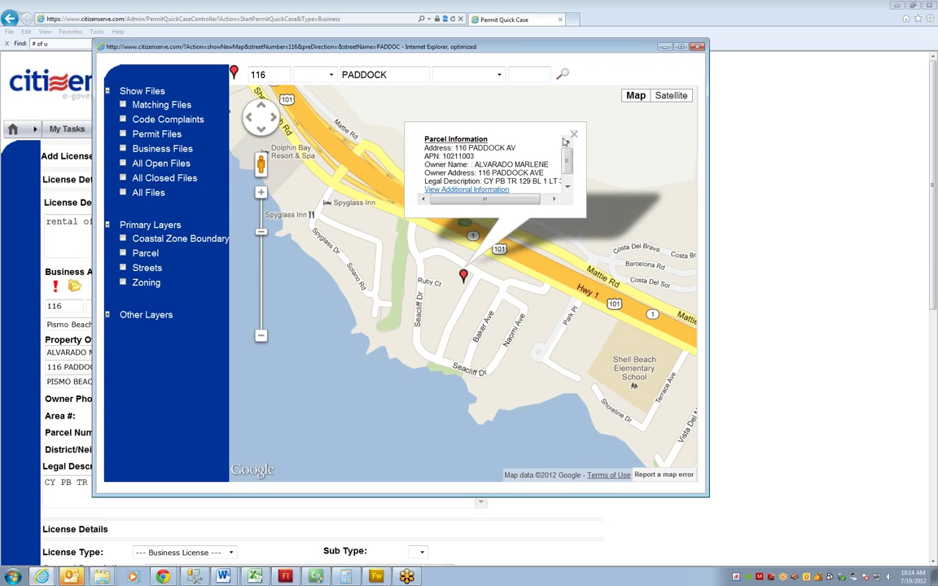
{"action": "left_click", "coordinate": [568, 186]}
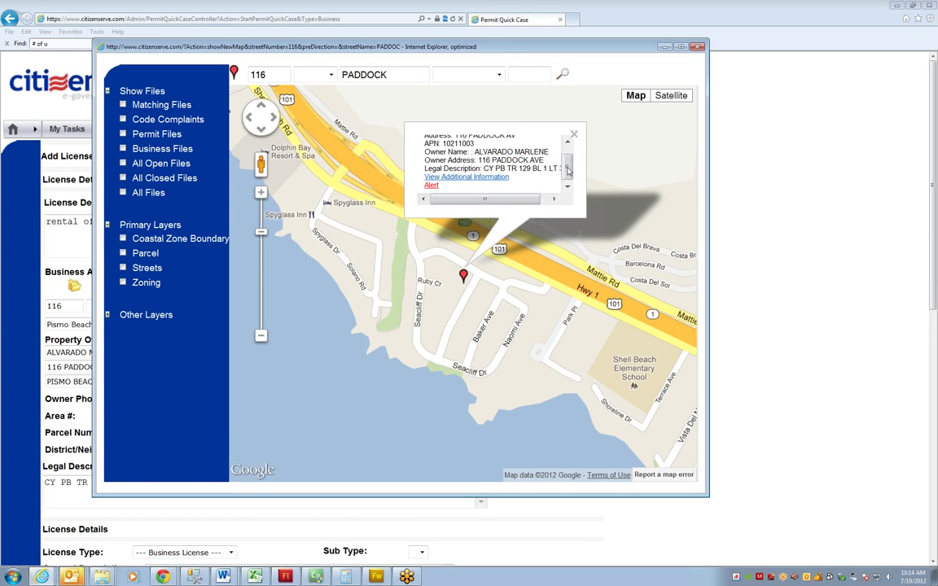
{"action": "scroll", "coordinate": [512, 154], "scroll_direction": "up", "scroll_amount": 1}
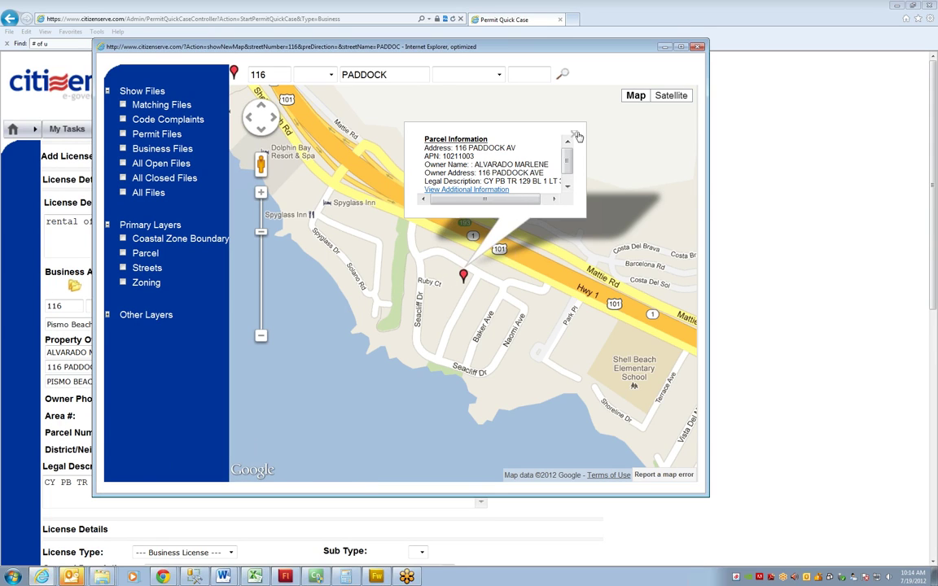
{"action": "left_click", "coordinate": [520, 123]}
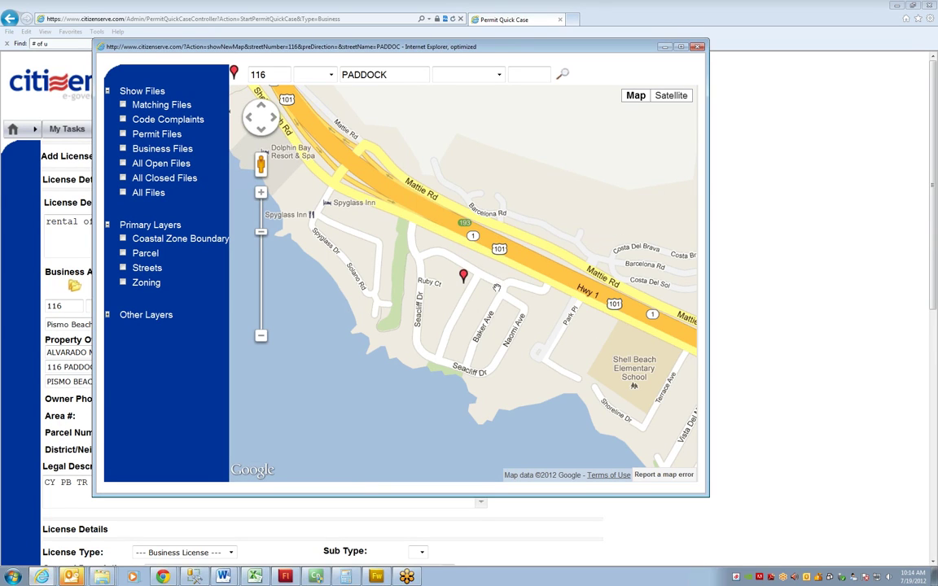
{"action": "left_click", "coordinate": [122, 283]}
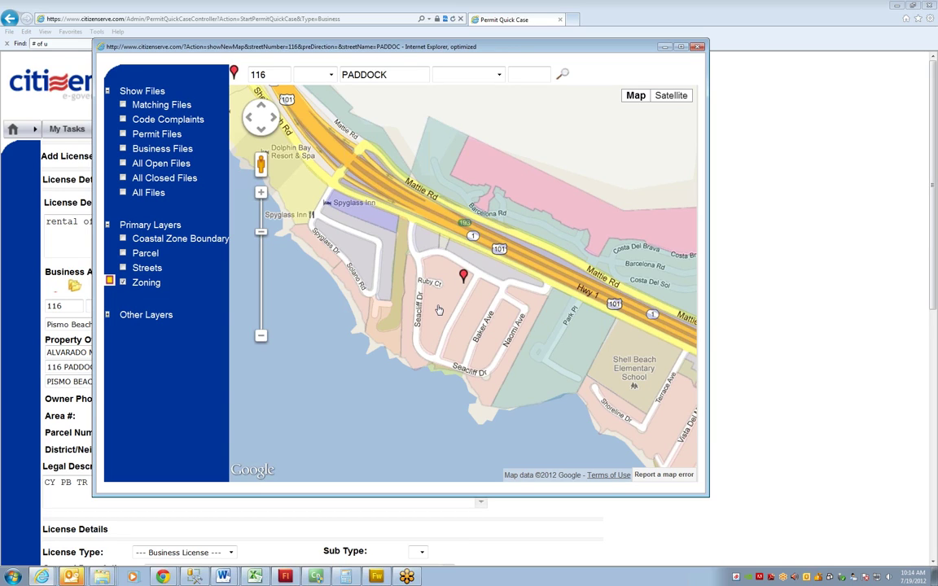
{"action": "left_click", "coordinate": [446, 297]}
{"action": "left_click_drag", "start_coordinate": [707, 369], "coordinate": [758, 369]}
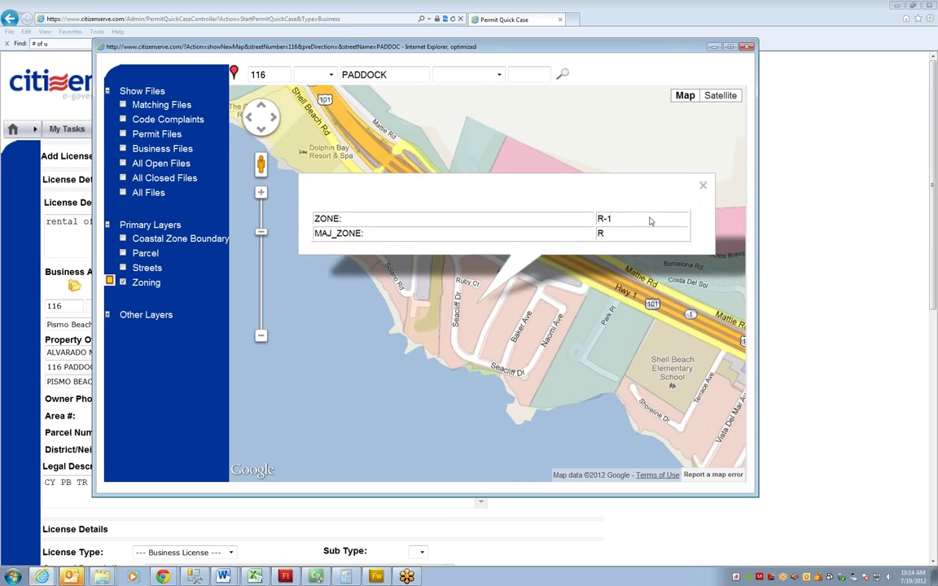
{"action": "left_click", "coordinate": [706, 186]}
{"action": "left_click", "coordinate": [619, 334]}
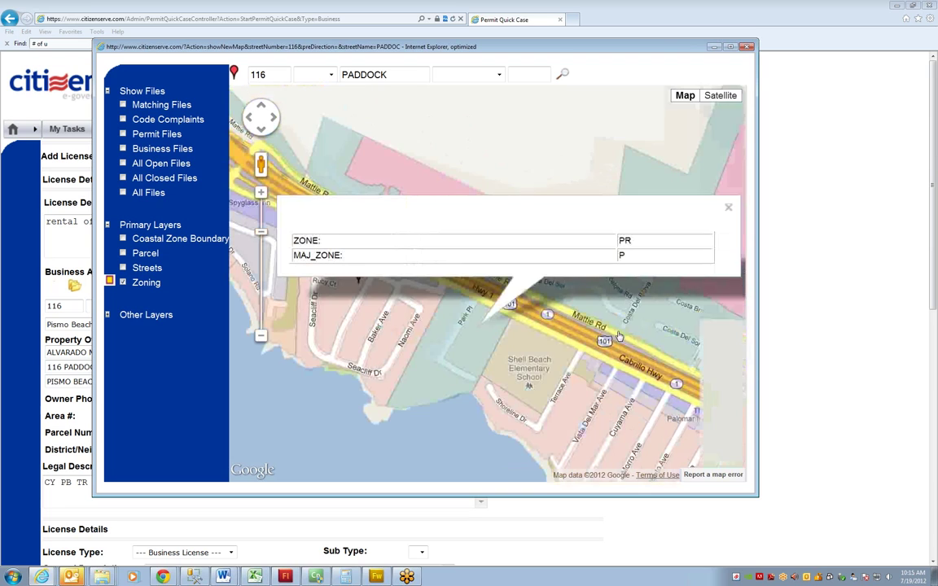
{"action": "left_click", "coordinate": [729, 208]}
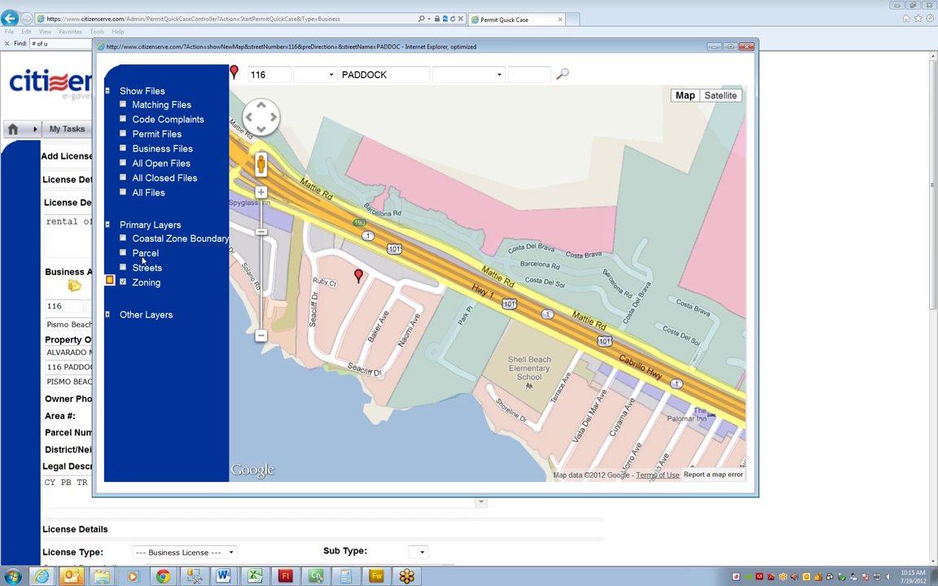
{"action": "left_click", "coordinate": [747, 47]}
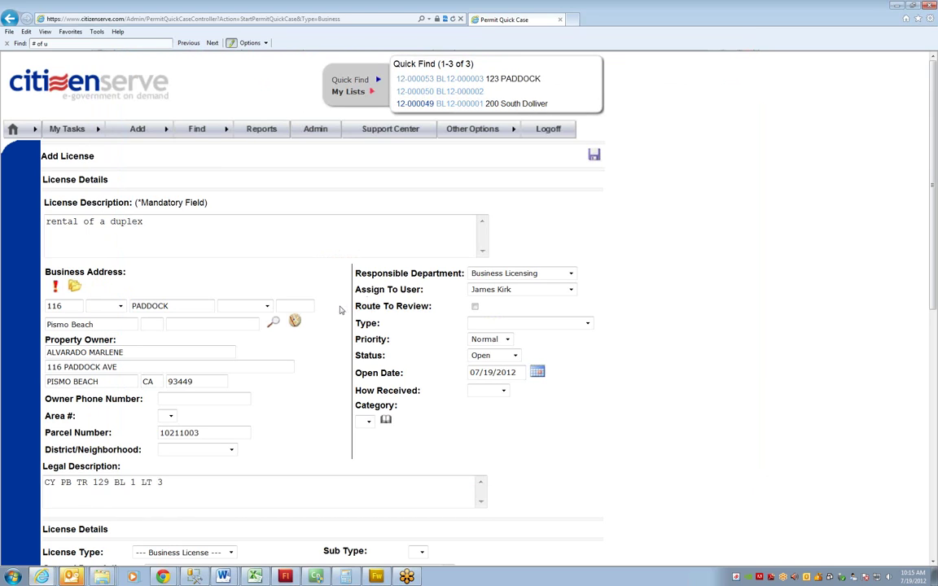
Set the License Type to Duplex under Rental License
{"action": "scroll", "coordinate": [303, 307], "scroll_direction": "down", "scroll_amount": 3}
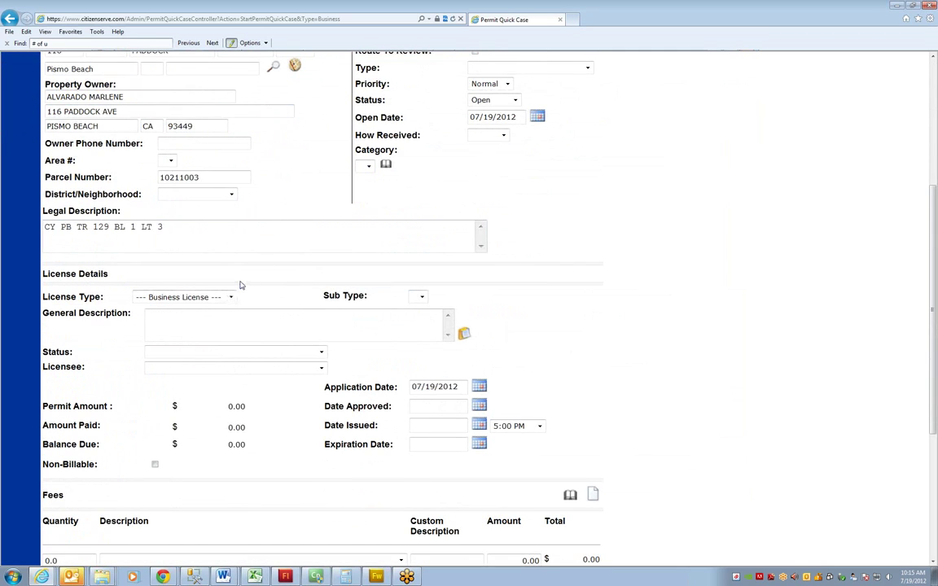
{"action": "scroll", "coordinate": [241, 285], "scroll_direction": "down", "scroll_amount": 1}
{"action": "left_click", "coordinate": [231, 241]}
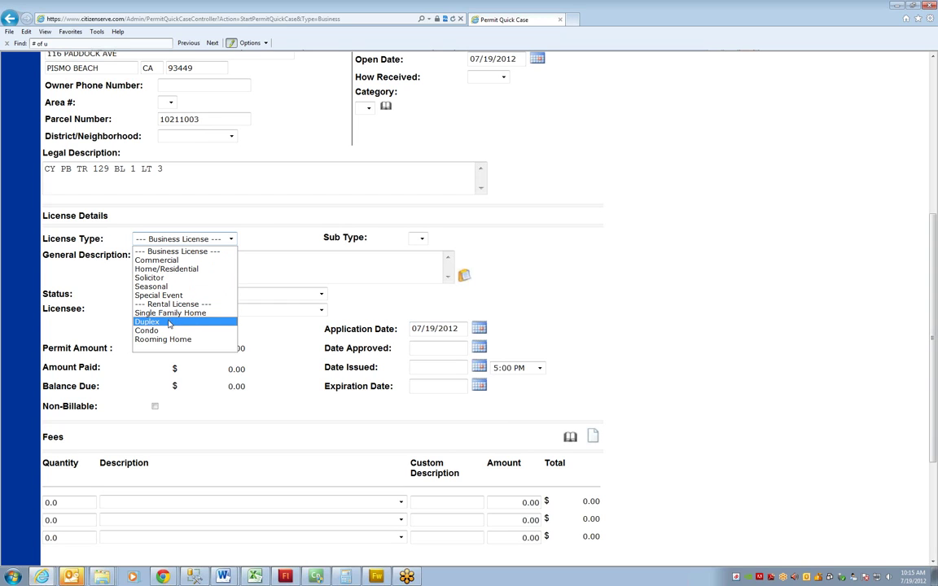
{"action": "left_click", "coordinate": [169, 323]}
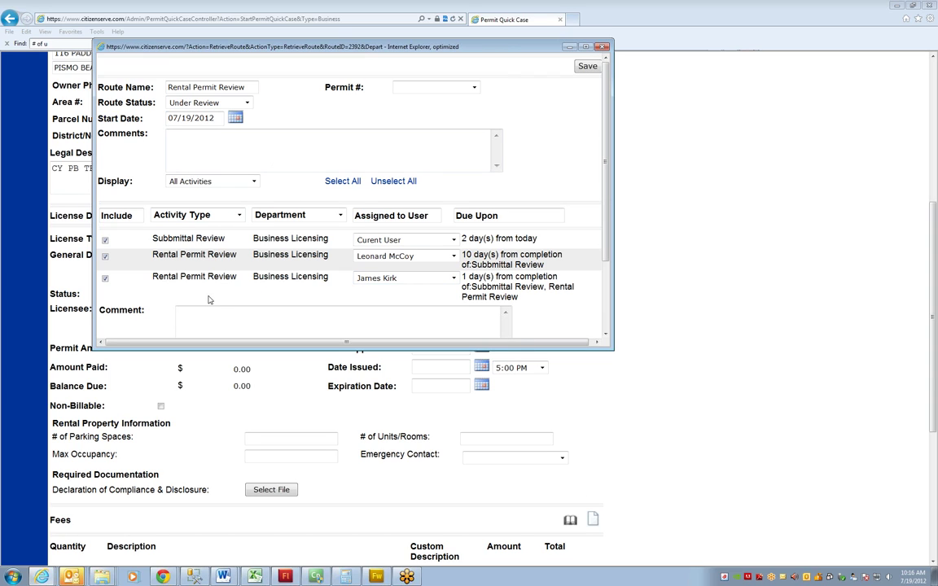
Save the Rental Permit Review route and return to the license's General Description
{"action": "left_click", "coordinate": [588, 67]}
{"action": "left_click", "coordinate": [150, 259]}
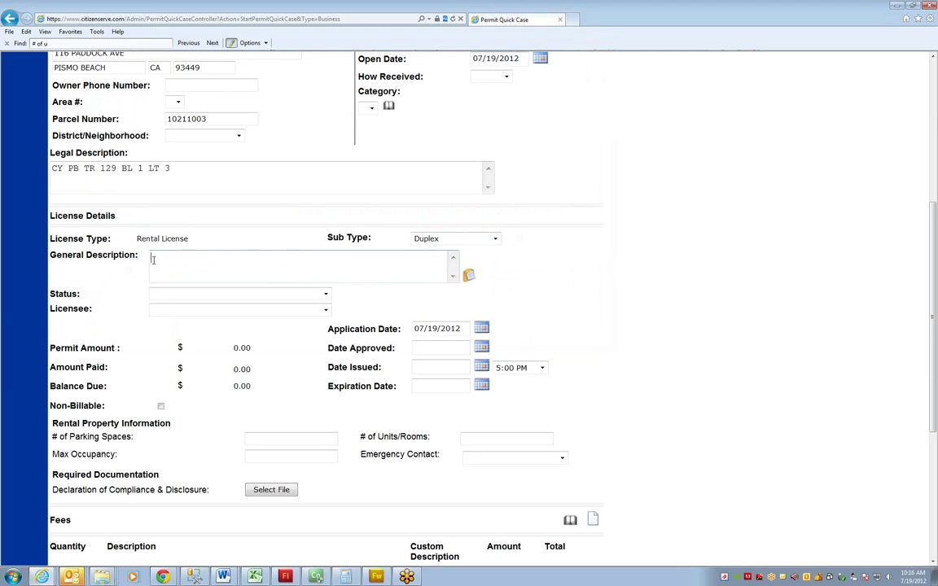
Copy 'rental of a duplex' into General Description, set status Under Review, and add a licensee contact
{"action": "left_click", "coordinate": [467, 278]}
{"action": "left_click", "coordinate": [248, 297]}
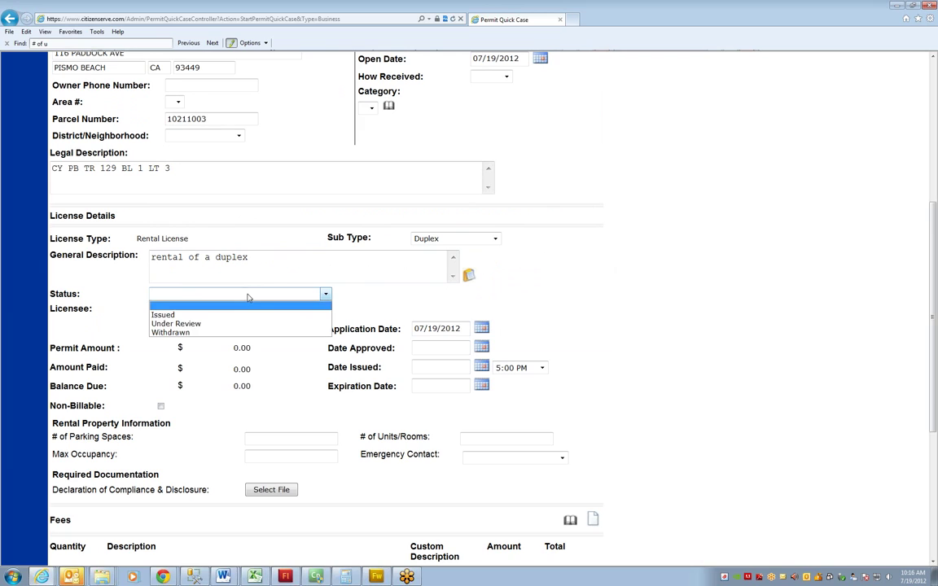
{"action": "left_click", "coordinate": [177, 322]}
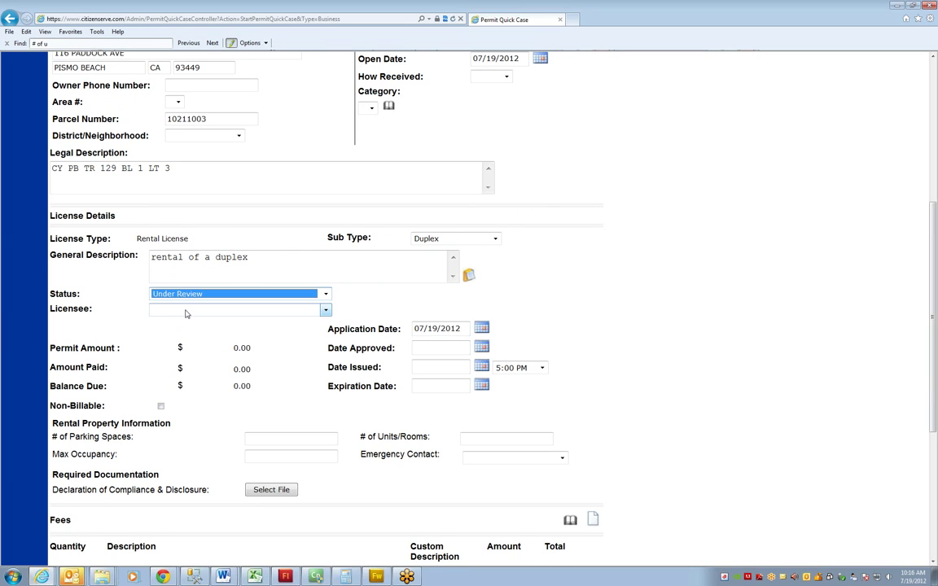
{"action": "left_click", "coordinate": [186, 314]}
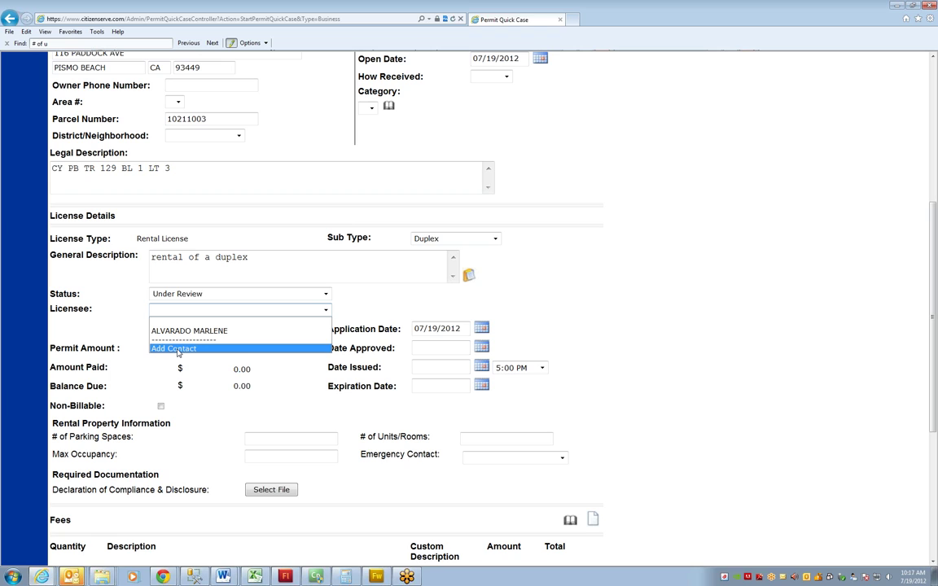
{"action": "left_click", "coordinate": [178, 350]}
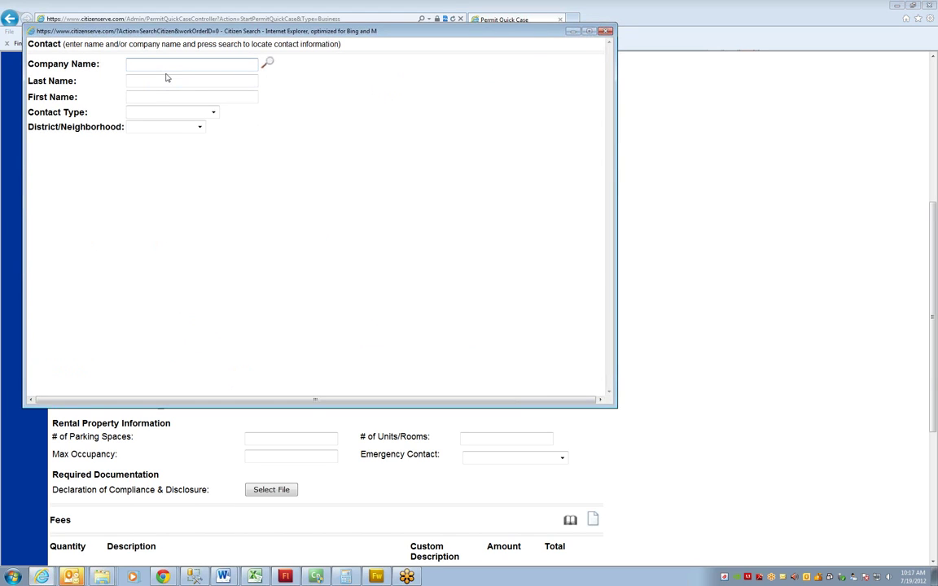
Search for ABC Property Management, then create it as a new contact with street address, city, state and zip
{"action": "type", "text": "ABC Property Management"}
{"action": "left_click", "coordinate": [269, 64]}
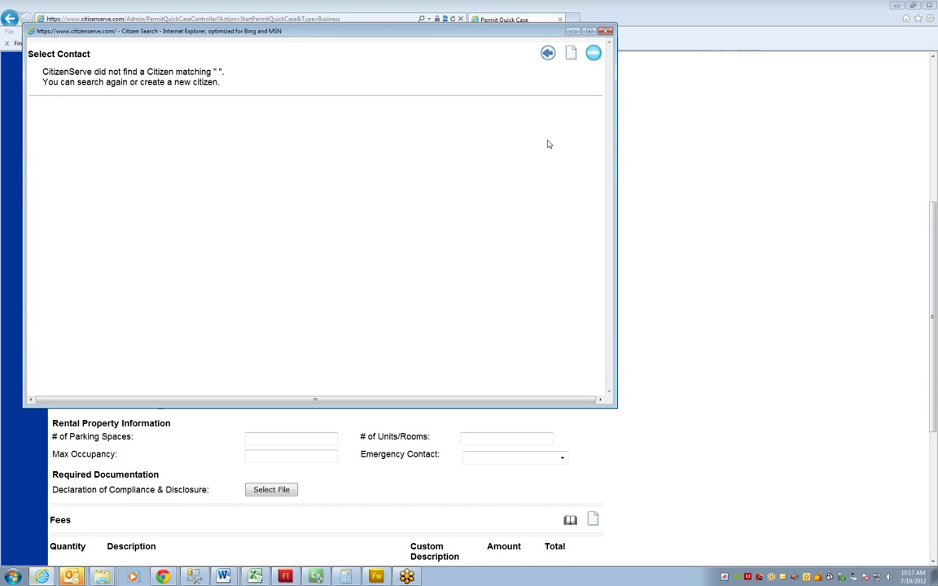
{"action": "left_click", "coordinate": [573, 58]}
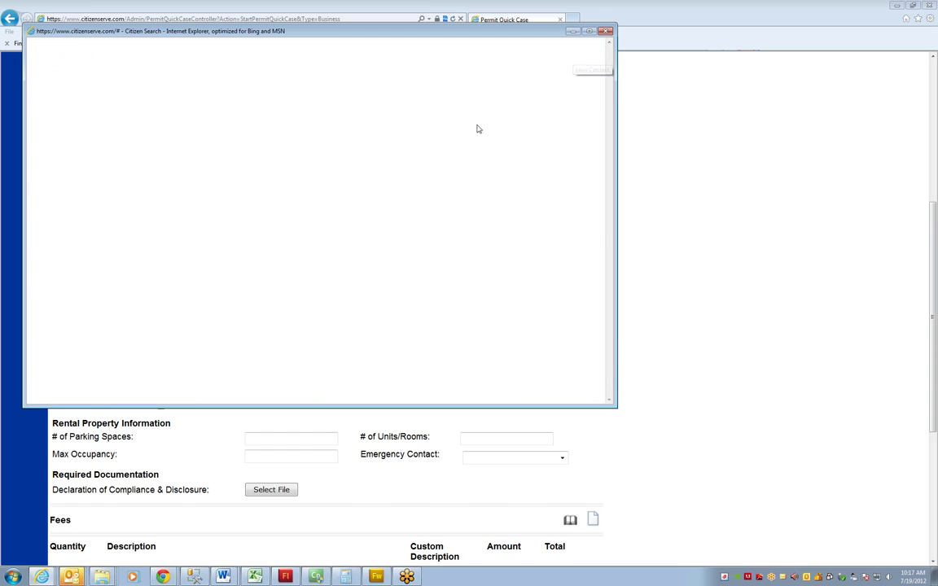
{"action": "type", "text": "1515 N. "}
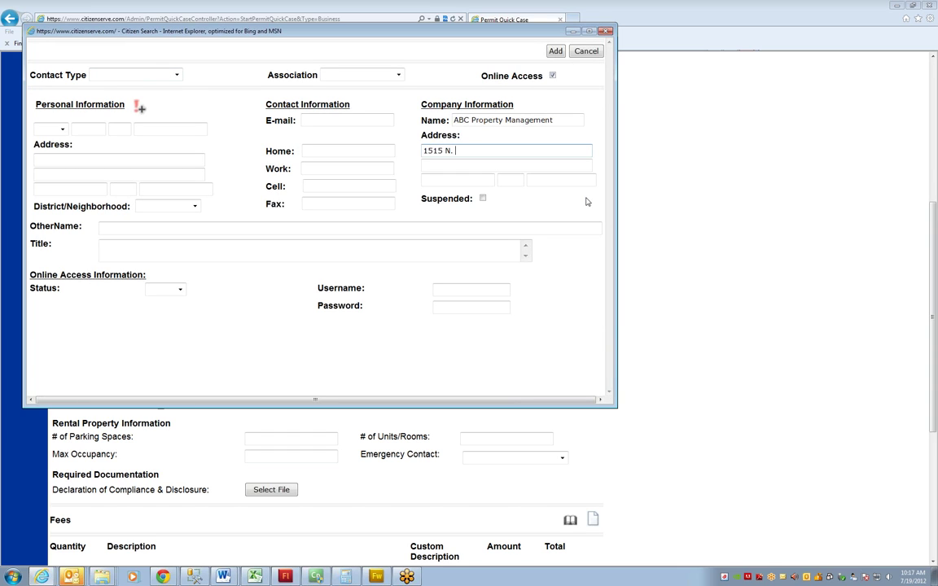
{"action": "type", "text": "Adams"}
{"action": "key", "text": "Tab"}
{"action": "key", "text": "Tab"}
{"action": "type", "text": "Any"}
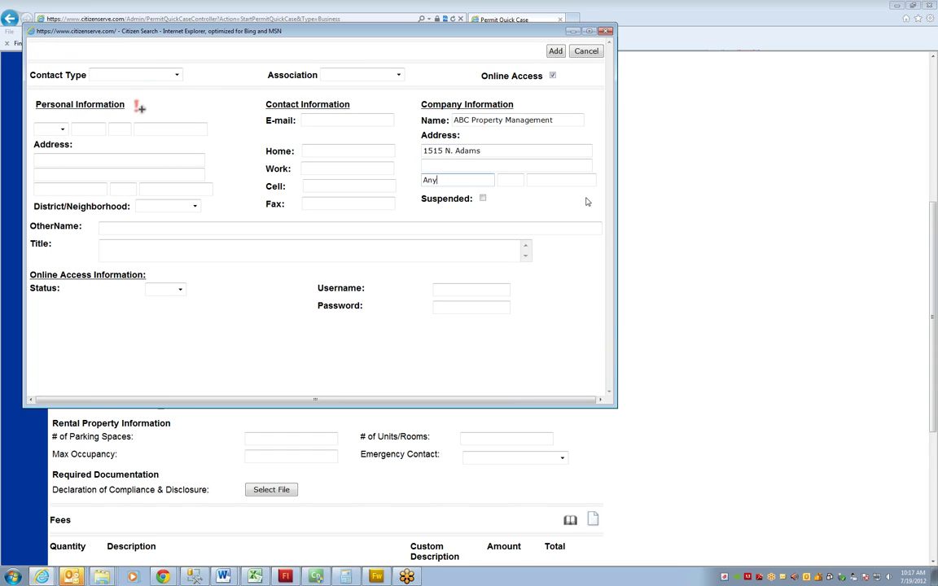
{"action": "type", "text": "City"}
{"action": "key", "text": "Tab"}
{"action": "type", "text": "AZ"}
{"action": "key", "text": "Tab"}
{"action": "type", "text": "12345"}
Enter the contact's e-mail and work phone, then add it as the licensee
{"action": "left_click", "coordinate": [316, 120]}
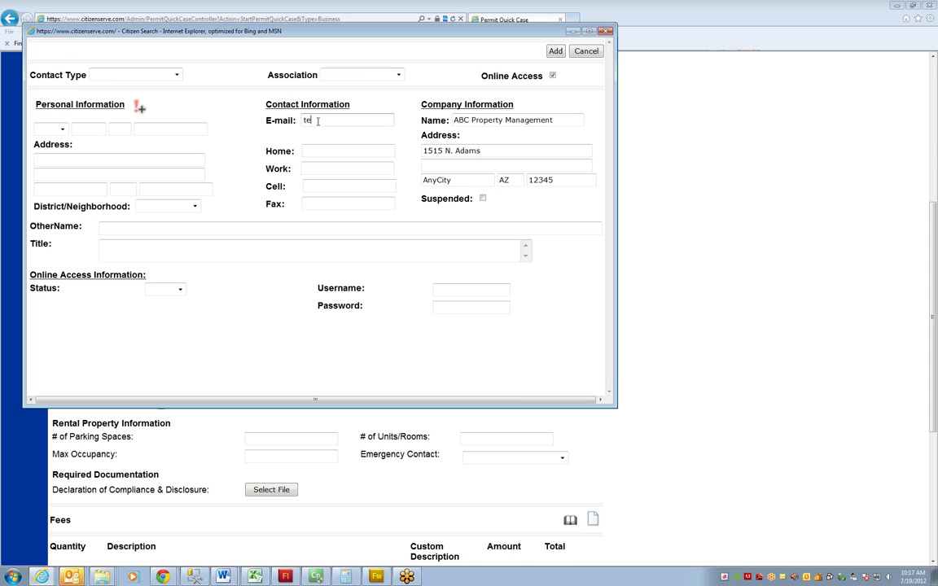
{"action": "key", "text": "Tab"}
{"action": "key", "text": "Tab"}
{"action": "type", "text": "555) 111-1212"}
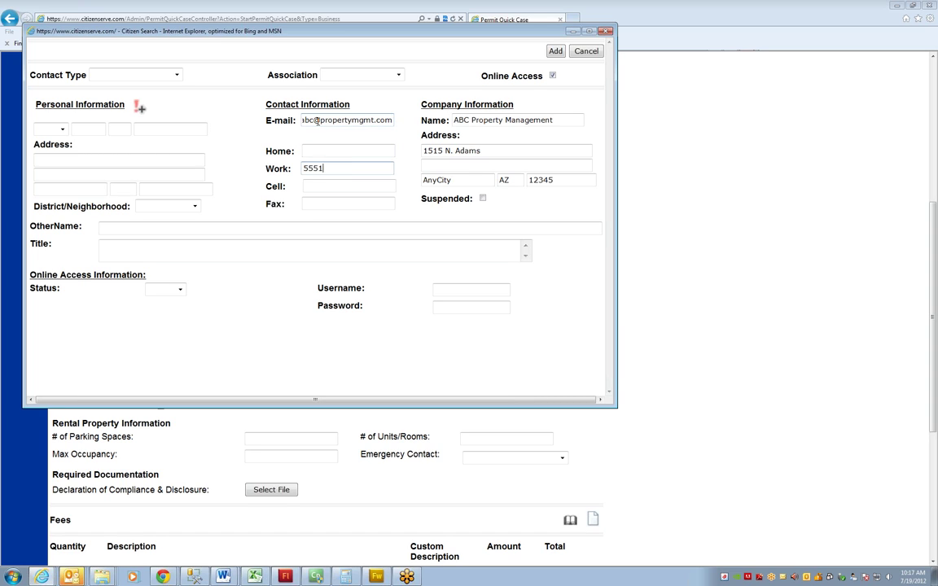
{"action": "key", "text": "Tab"}
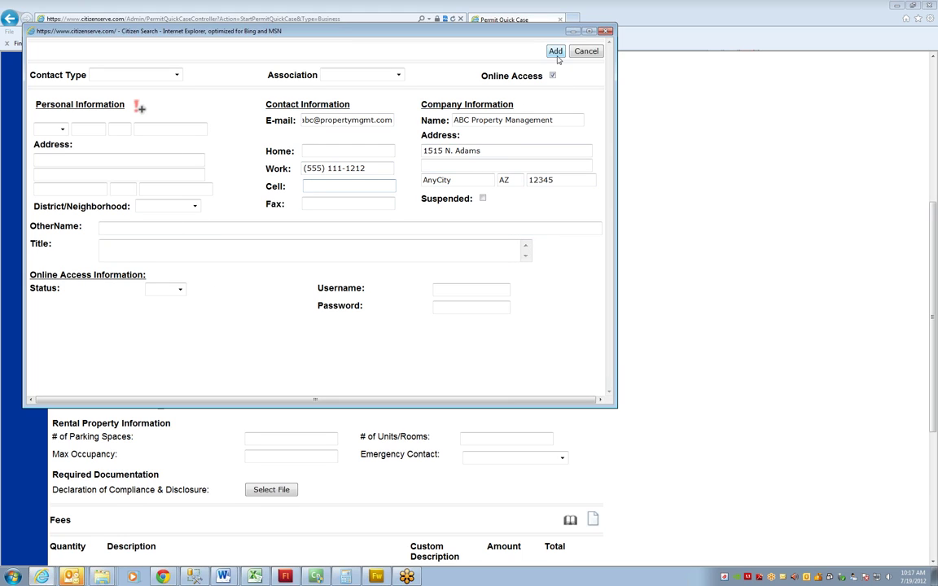
{"action": "left_click", "coordinate": [556, 54]}
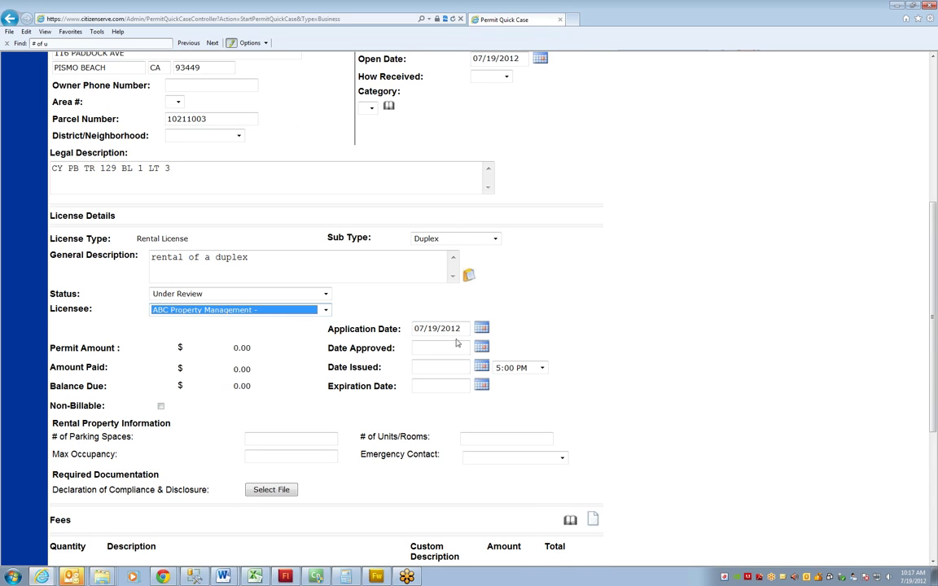
Enter 6 parking spaces, 2 units/rooms and a maximum occupancy of 20
{"action": "scroll", "coordinate": [448, 338], "scroll_direction": "down", "scroll_amount": 1}
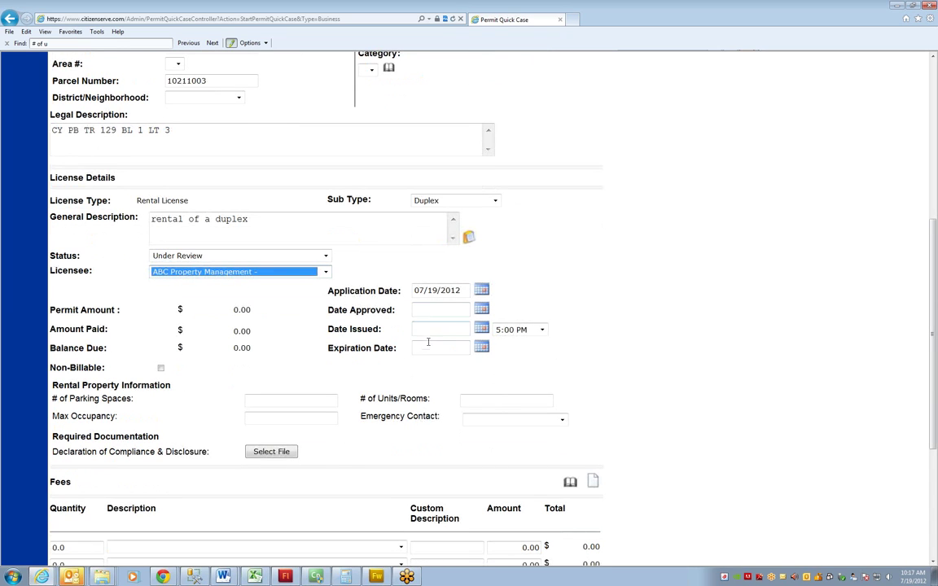
{"action": "scroll", "coordinate": [402, 378], "scroll_direction": "down", "scroll_amount": 2}
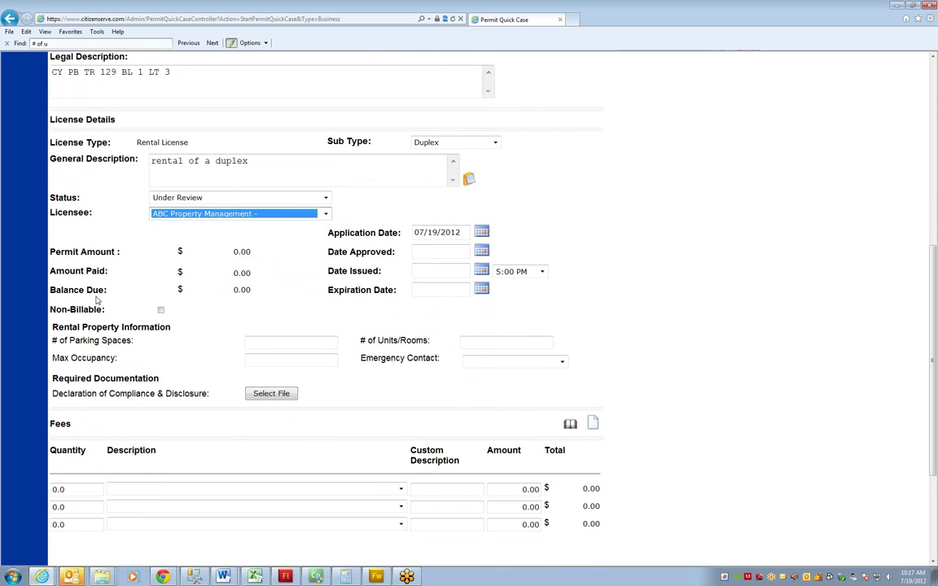
{"action": "left_click_drag", "start_coordinate": [52, 327], "coordinate": [355, 402]}
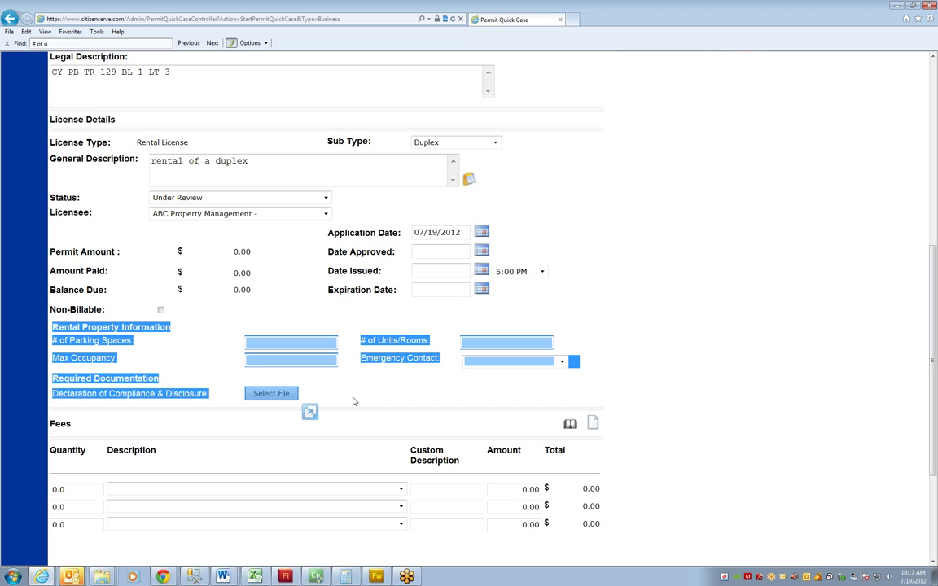
{"action": "left_click", "coordinate": [326, 345]}
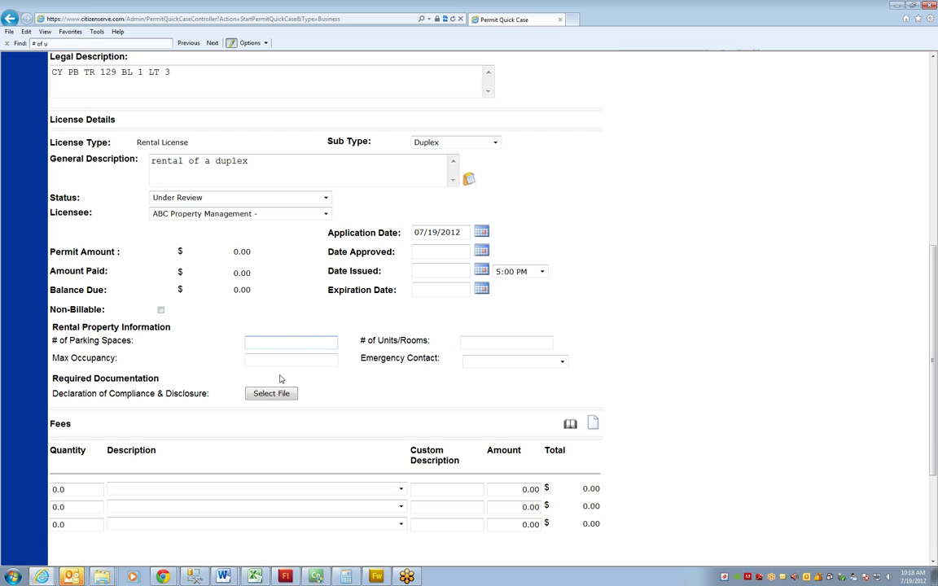
{"action": "type", "text": "6"}
{"action": "key", "text": "Tab"}
{"action": "key", "text": "Tab"}
{"action": "type", "text": "20"}
{"action": "key", "text": "Tab"}
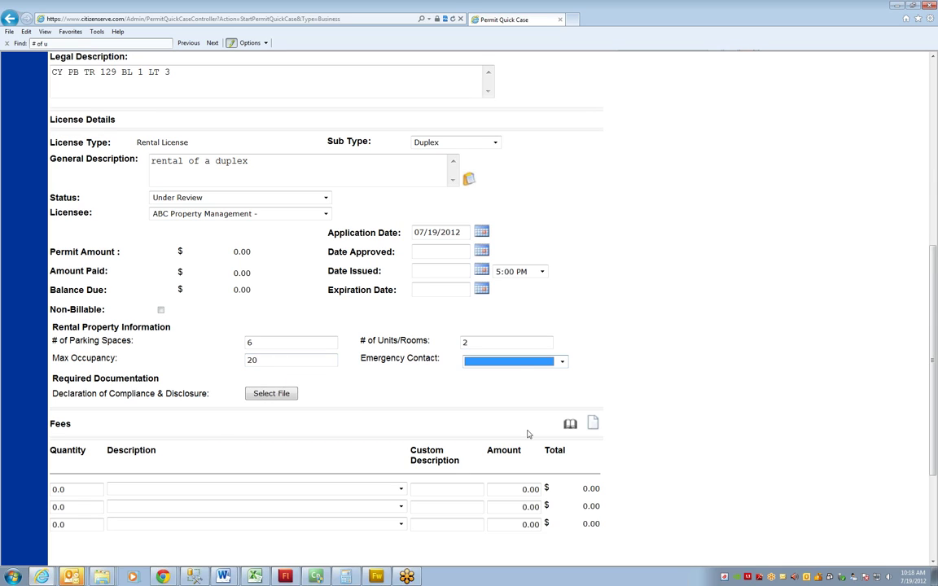
Choose the listed person as the rental's emergency contact
{"action": "left_click", "coordinate": [527, 367]}
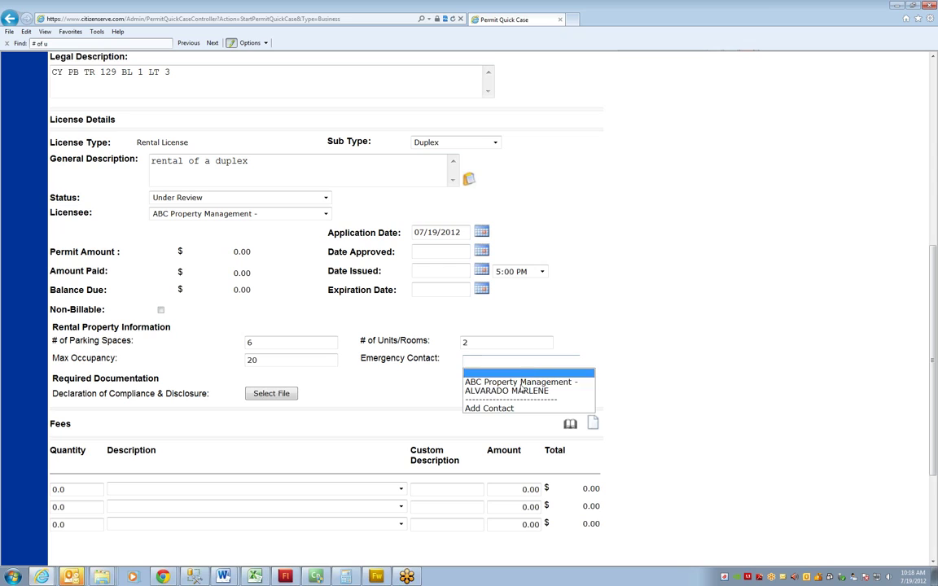
{"action": "left_click", "coordinate": [519, 391]}
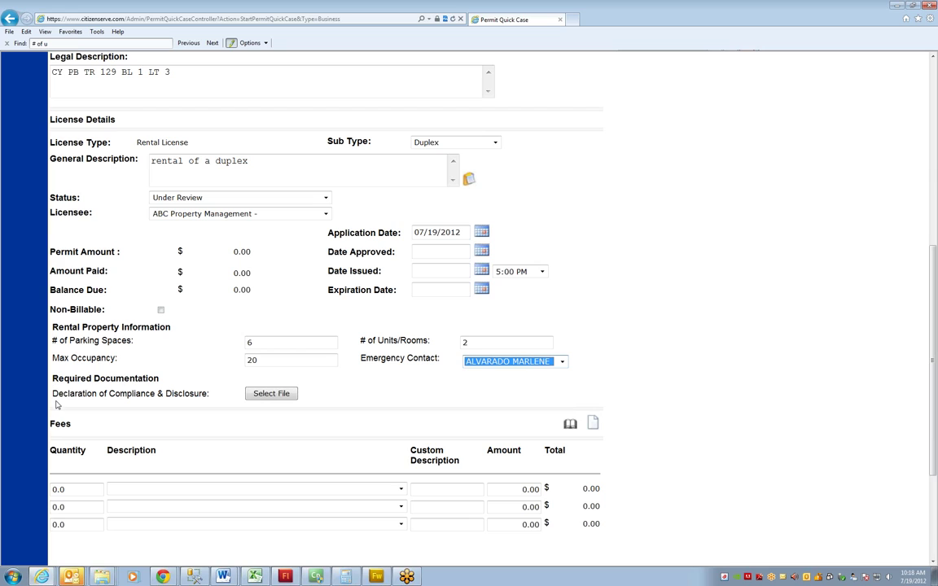
{"action": "left_click_drag", "start_coordinate": [57, 395], "coordinate": [205, 396]}
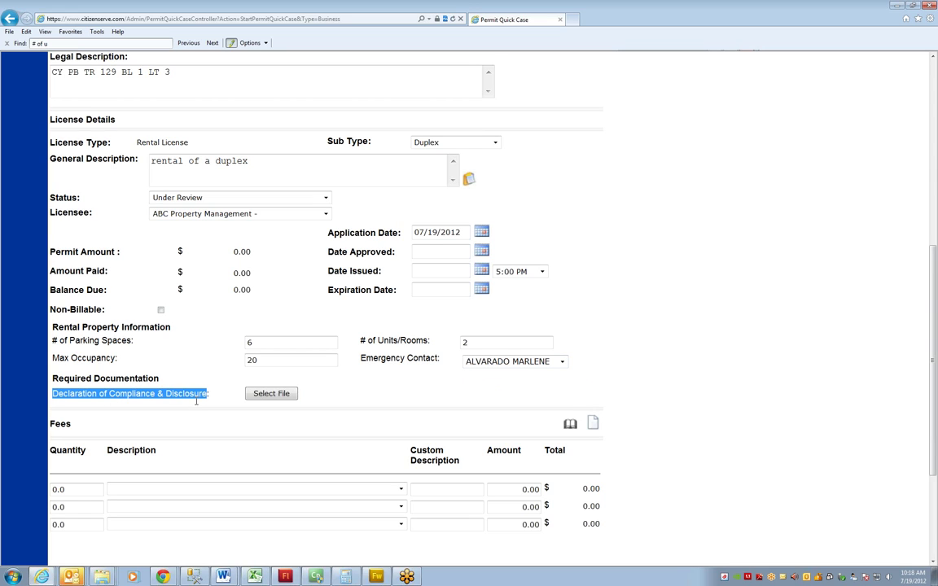
{"action": "left_click", "coordinate": [212, 397]}
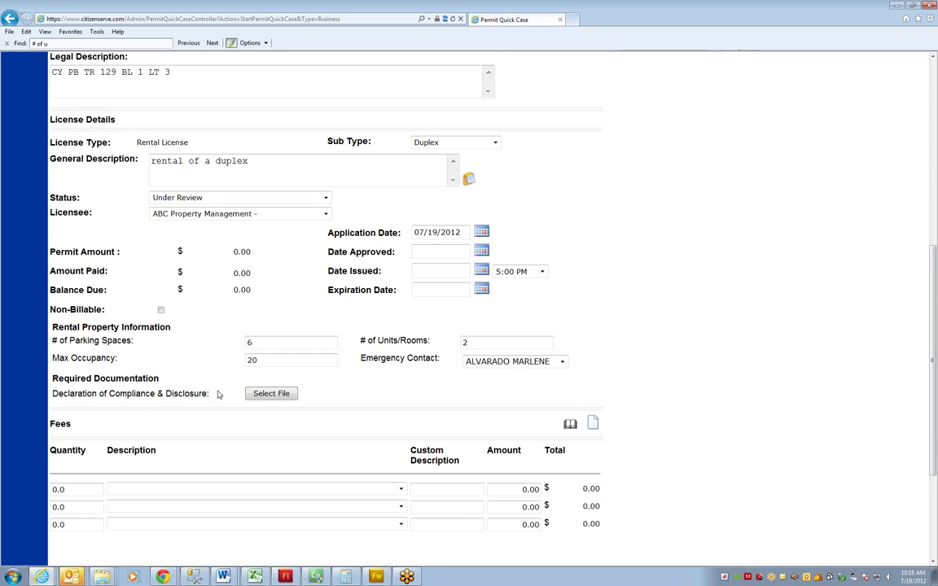
Attach invoicesample.pdf from C:\images to the Declaration of Compliance & Disclosure requirement
{"action": "left_click", "coordinate": [261, 399]}
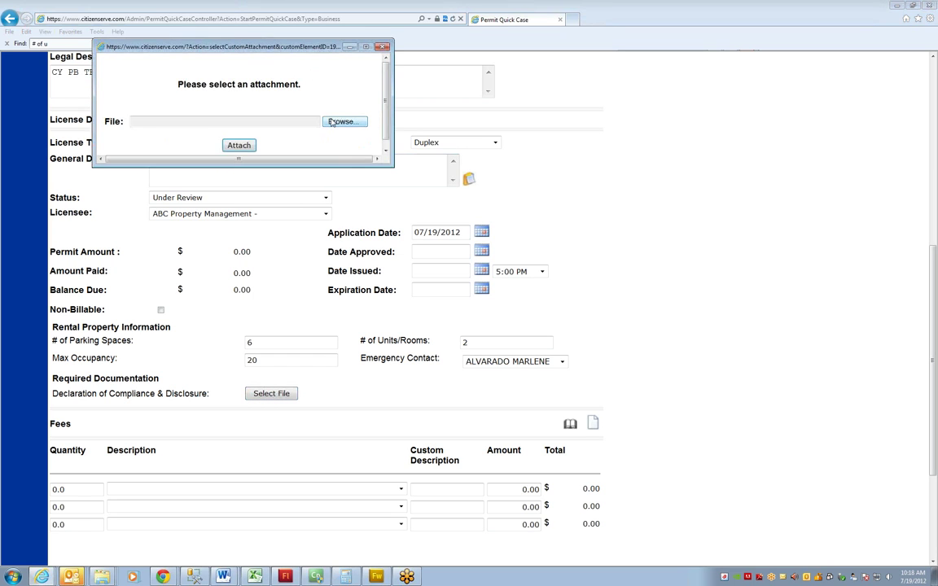
{"action": "left_click", "coordinate": [341, 122]}
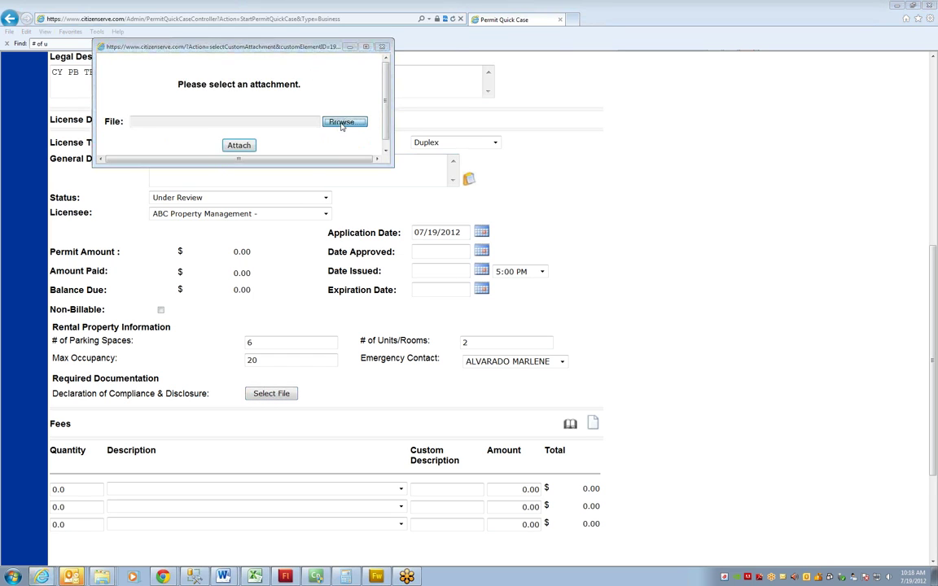
{"action": "left_click_drag", "start_coordinate": [553, 106], "coordinate": [554, 171]}
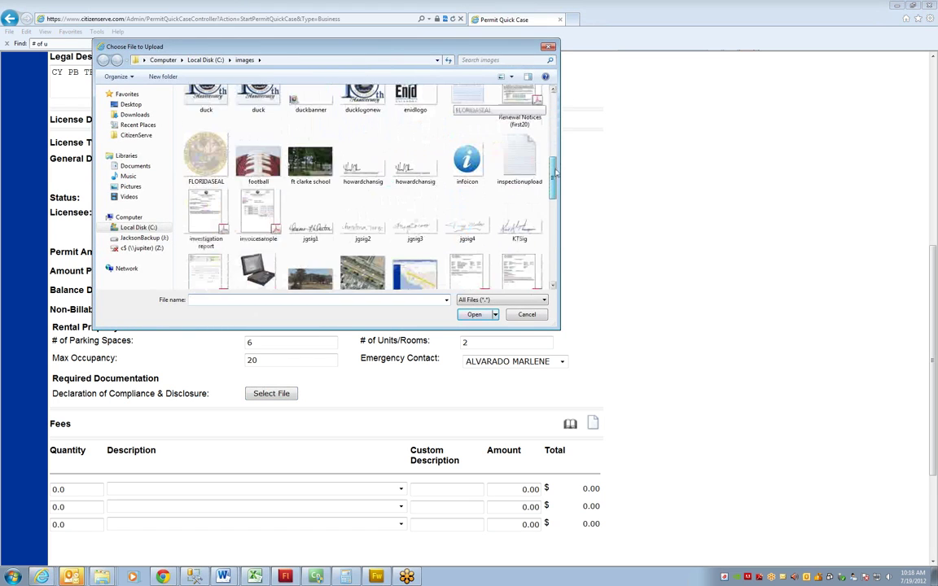
{"action": "left_click", "coordinate": [258, 213]}
{"action": "left_click", "coordinate": [476, 315]}
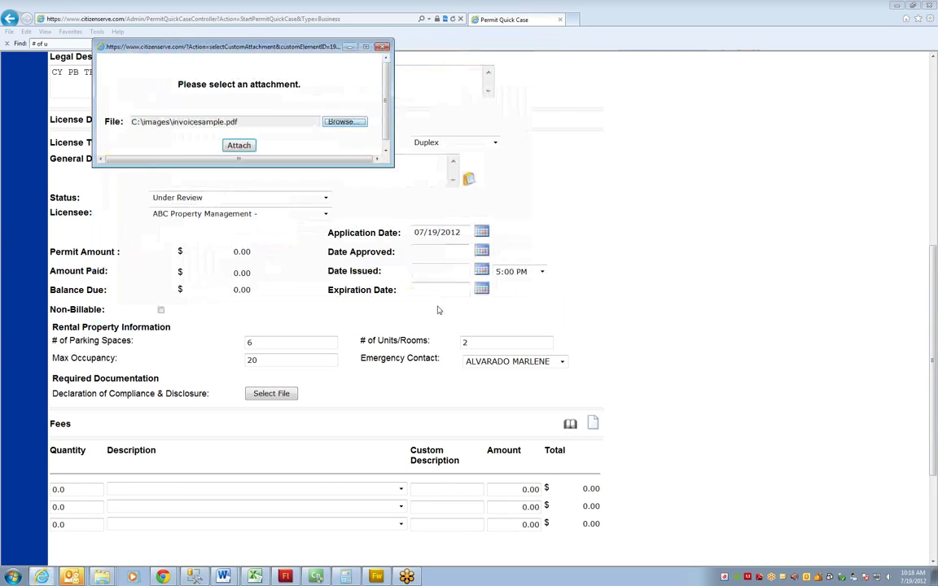
{"action": "left_click", "coordinate": [240, 146]}
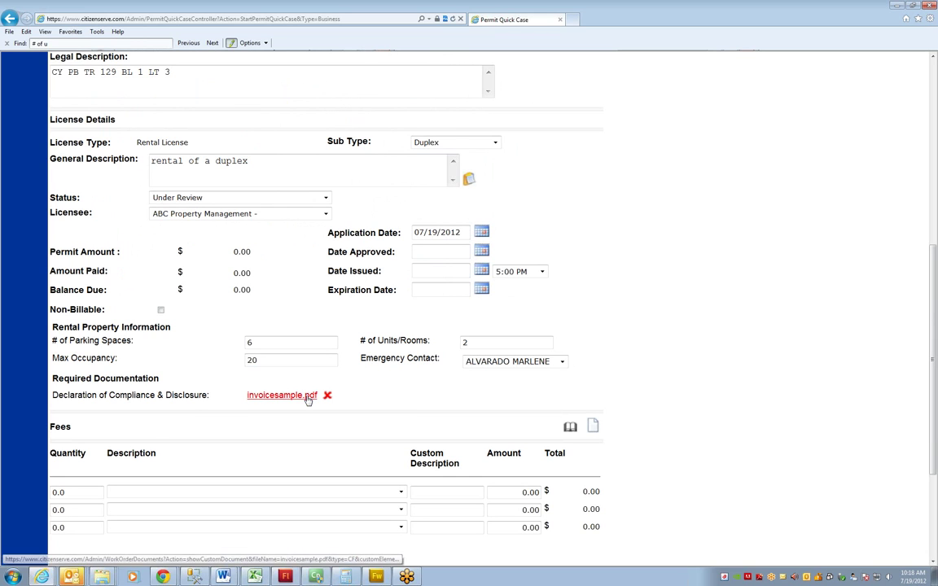
{"action": "left_click", "coordinate": [282, 398]}
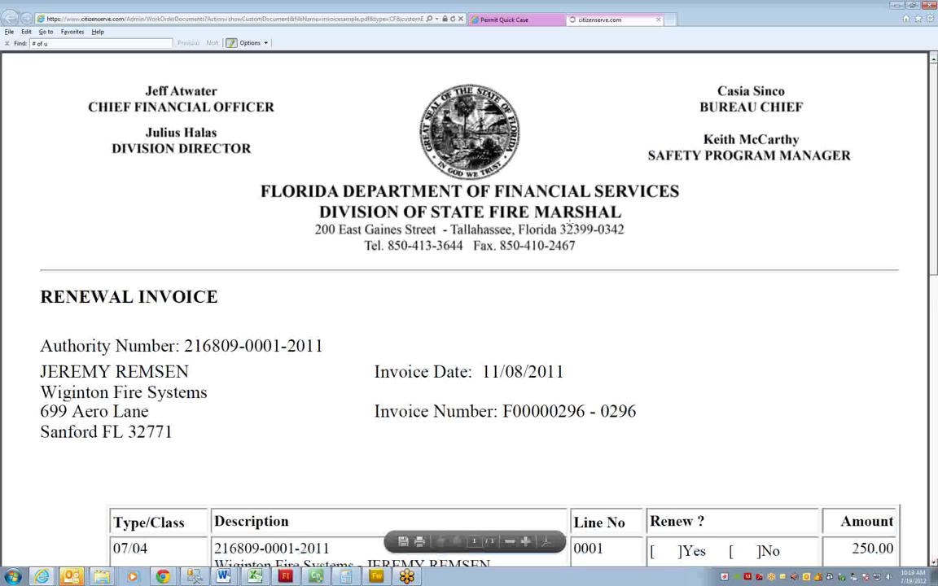
{"action": "scroll", "coordinate": [568, 231], "scroll_direction": "down", "scroll_amount": 5}
{"action": "scroll", "coordinate": [569, 231], "scroll_direction": "up", "scroll_amount": 5}
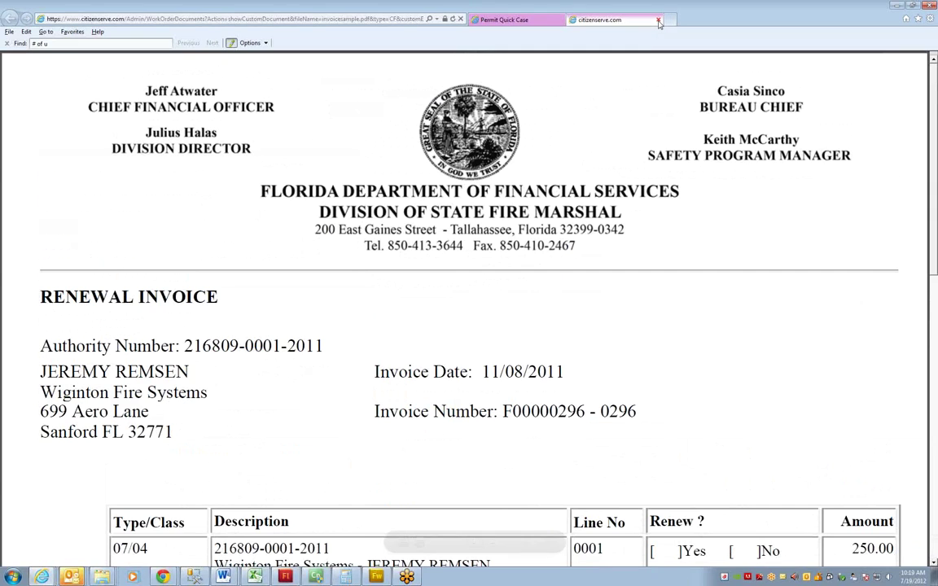
{"action": "left_click", "coordinate": [658, 19]}
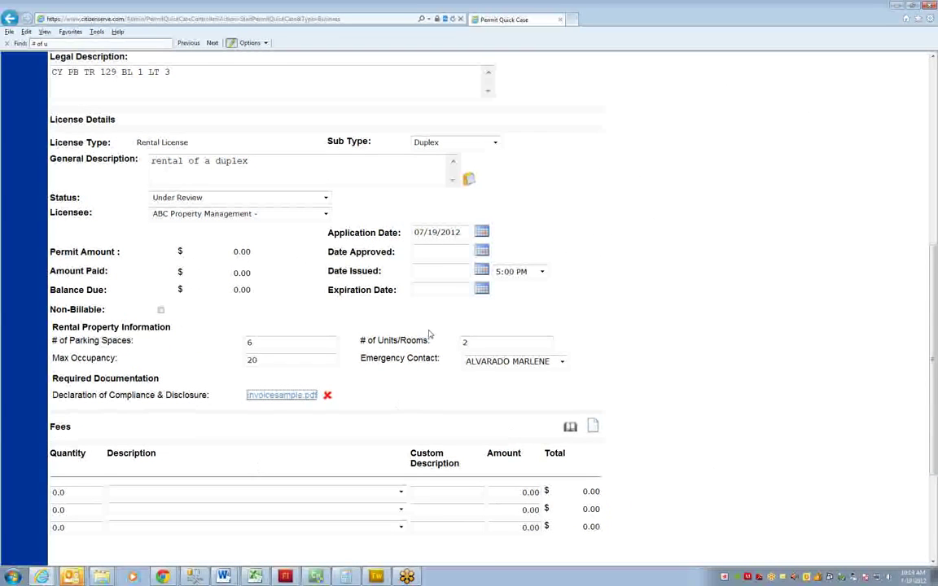
{"action": "scroll", "coordinate": [430, 336], "scroll_direction": "down", "scroll_amount": 3}
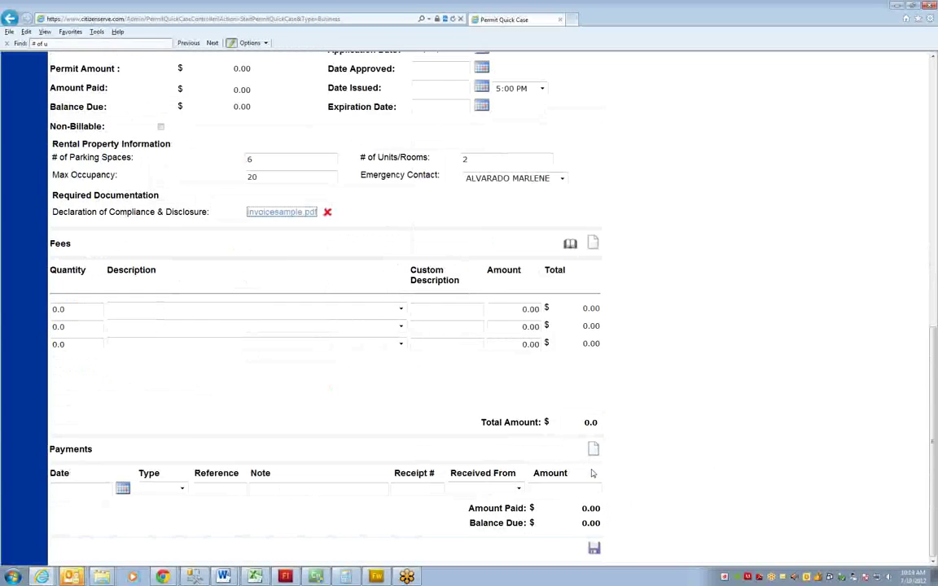
Save the license and open RNT12-000004's details, showing a $100.00 total
{"action": "left_click", "coordinate": [593, 550]}
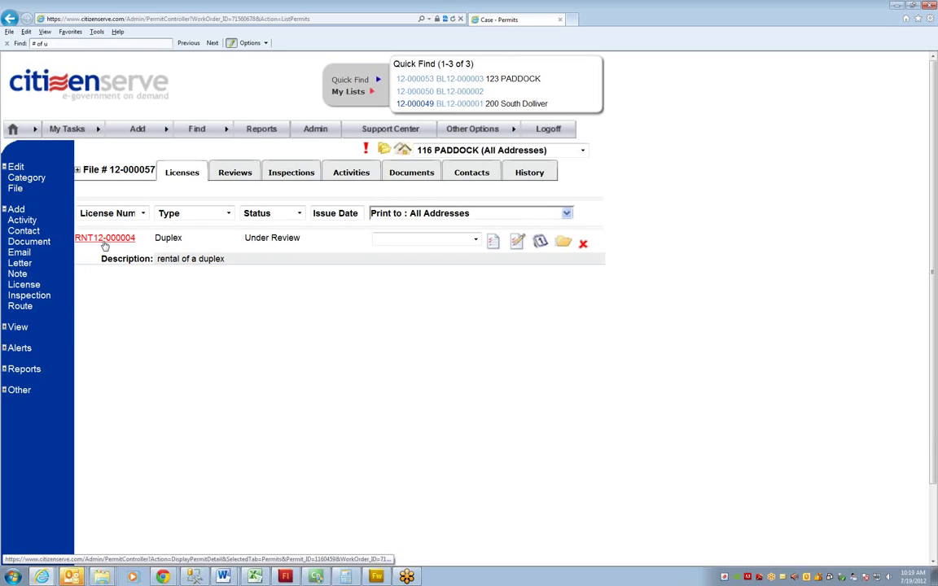
{"action": "left_click", "coordinate": [104, 239]}
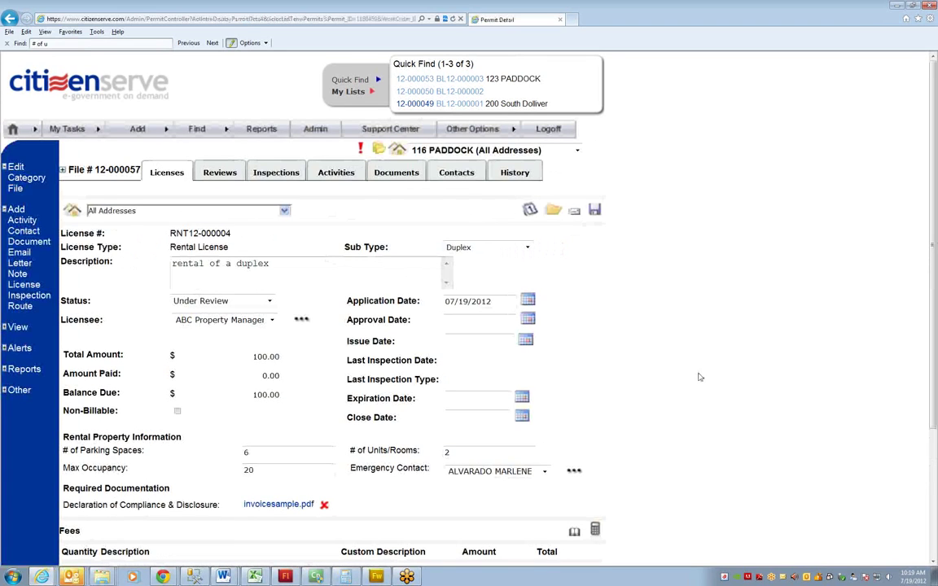
{"action": "scroll", "coordinate": [754, 377], "scroll_direction": "down", "scroll_amount": 2}
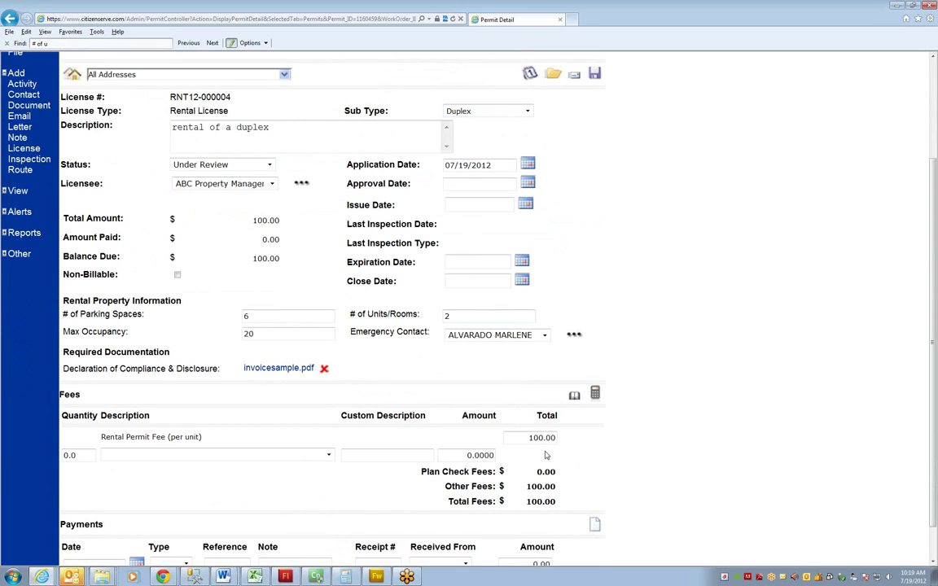
Change RNT12-000004's sub type to Rooming Home and recalculate fees to $50.00
{"action": "left_click", "coordinate": [485, 111]}
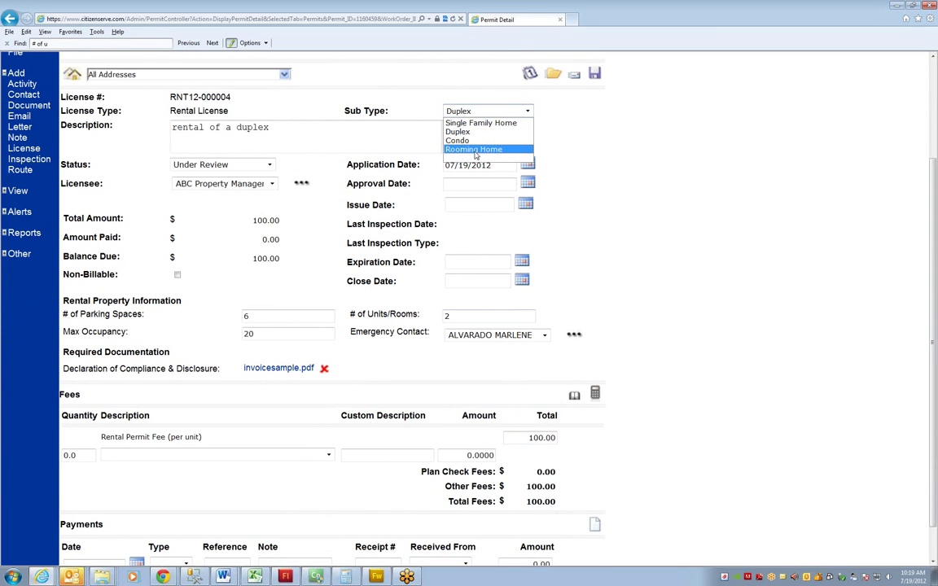
{"action": "left_click", "coordinate": [477, 151]}
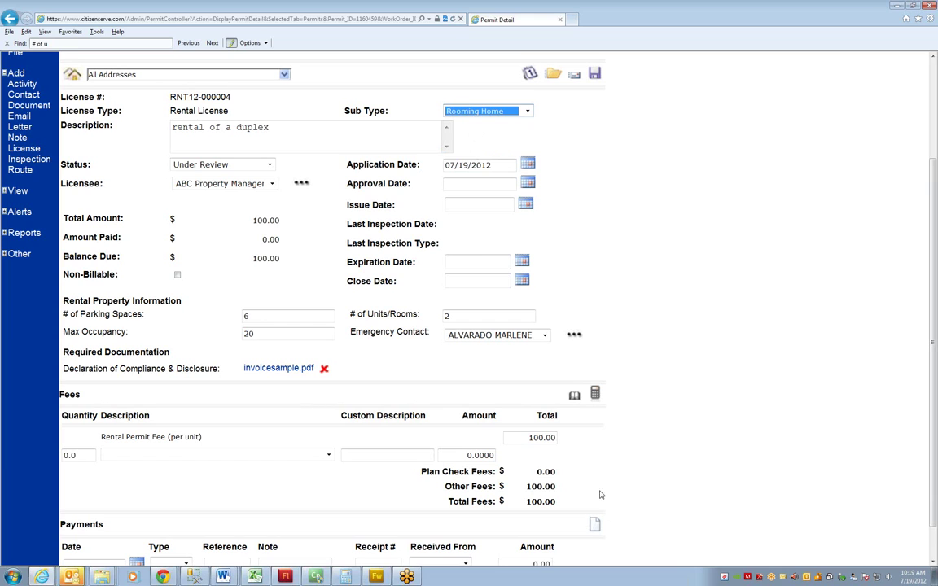
{"action": "left_click", "coordinate": [595, 394]}
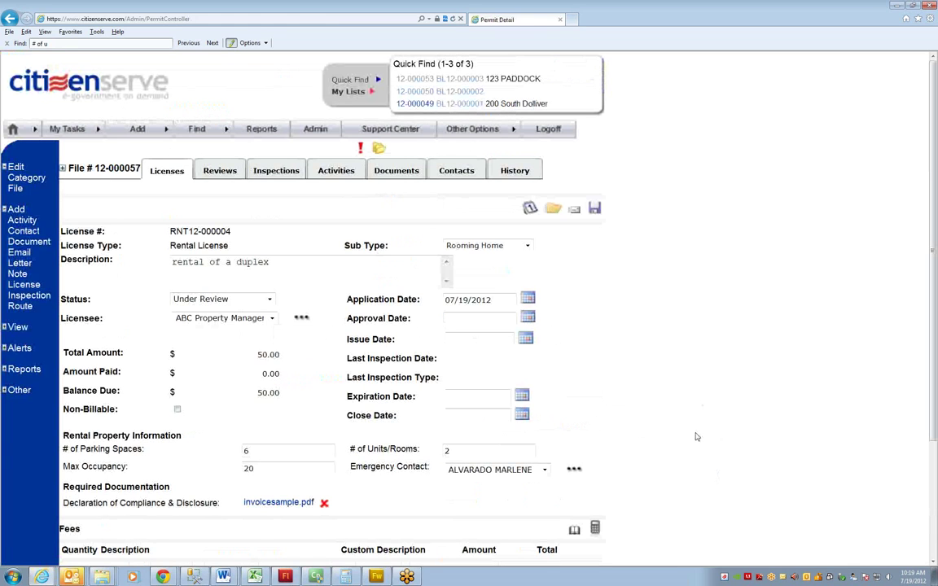
{"action": "scroll", "coordinate": [674, 440], "scroll_direction": "down", "scroll_amount": 3}
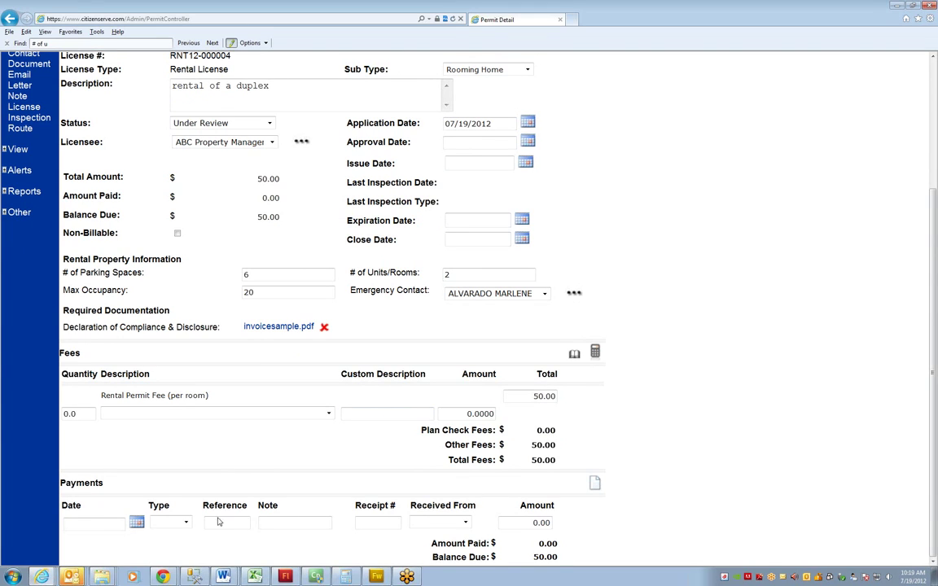
Record a 50.00 Check payment dated 7/19/2012 on RNT12-000004, bringing the balance due to 0.00
{"action": "left_click", "coordinate": [104, 520]}
{"action": "type", "text": "7/19/2012"}
{"action": "key", "text": "Tab"}
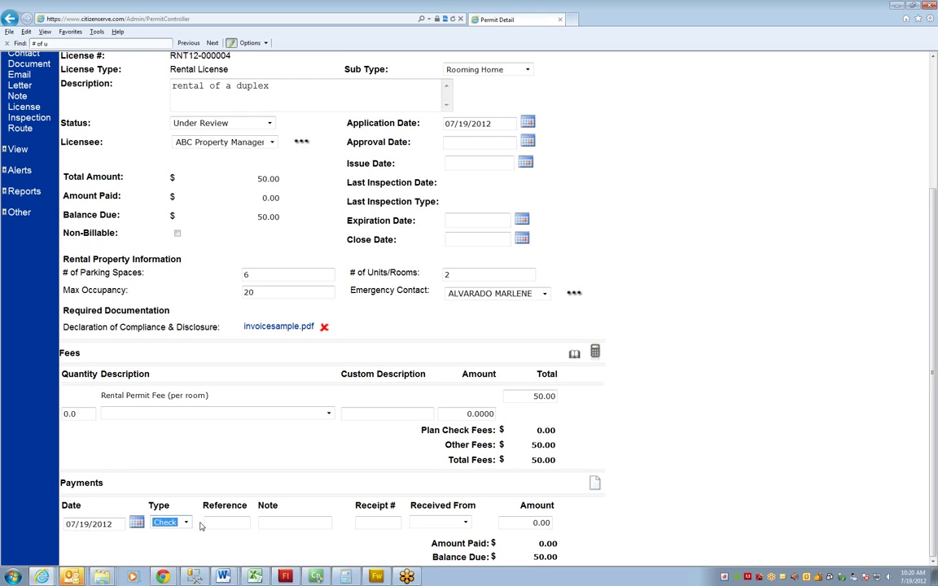
{"action": "key", "text": "c"}
{"action": "key", "text": "Tab"}
{"action": "key", "text": "Tab"}
{"action": "key", "text": "Tab"}
{"action": "key", "text": "Tab"}
{"action": "key", "text": "a"}
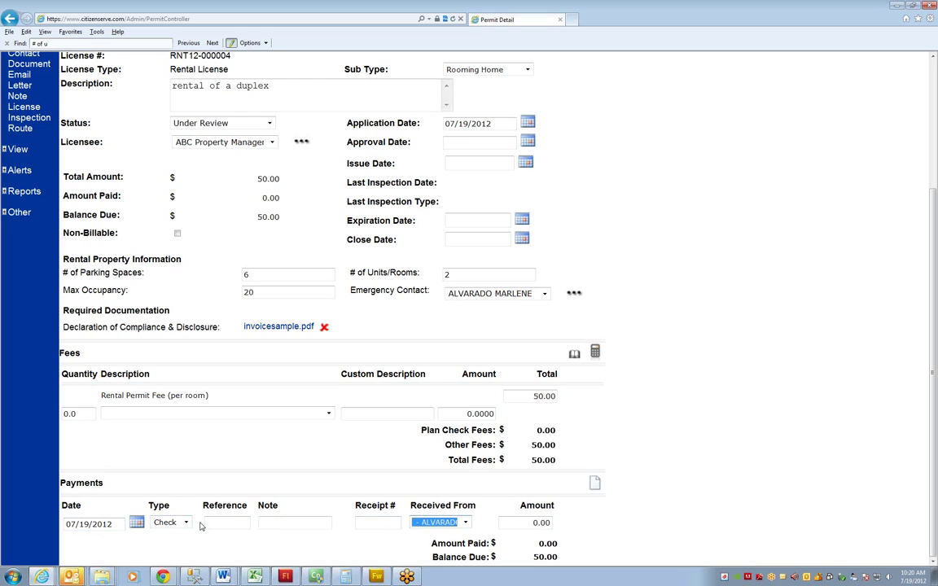
{"action": "key", "text": "Tab"}
{"action": "type", "text": "50.0"}
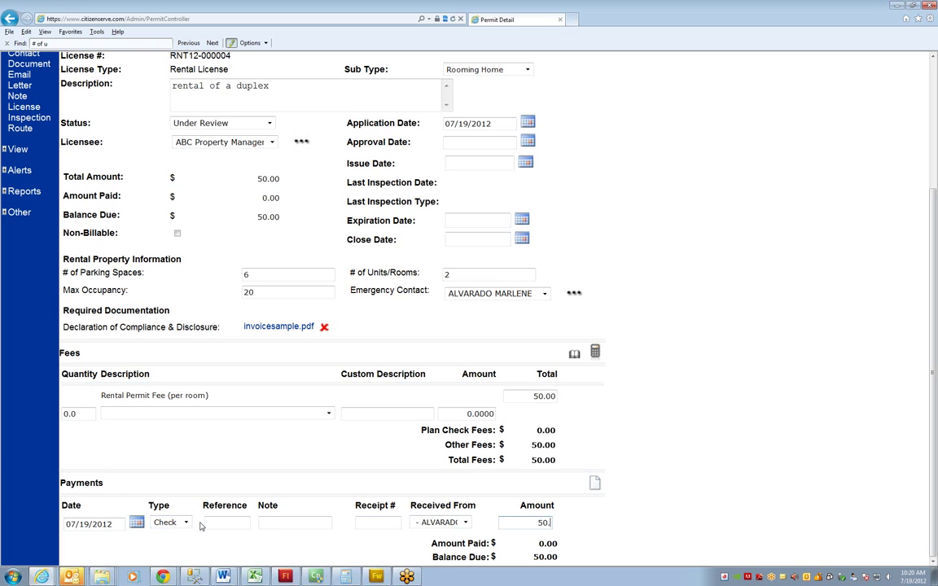
{"action": "left_click", "coordinate": [595, 352]}
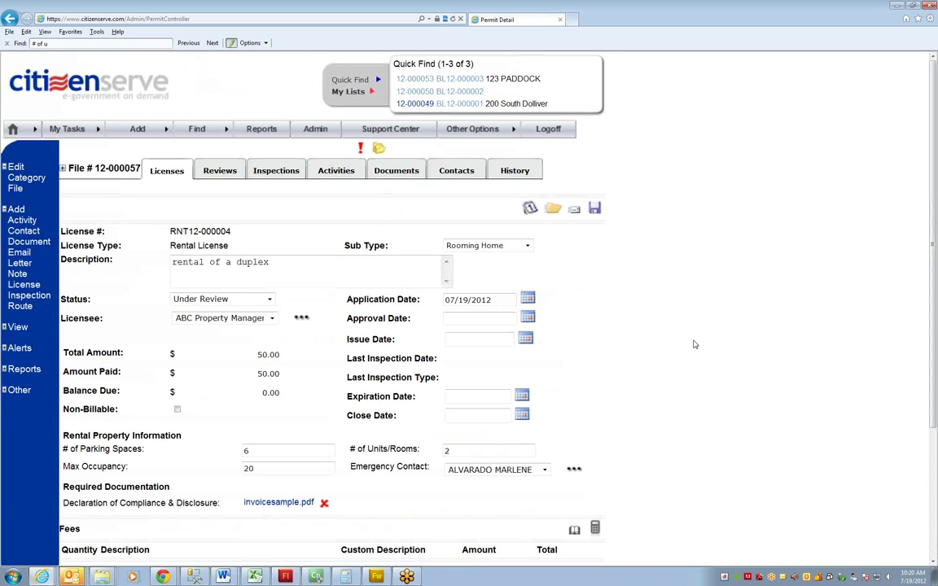
{"action": "left_click_drag", "start_coordinate": [259, 216], "coordinate": [281, 215]}
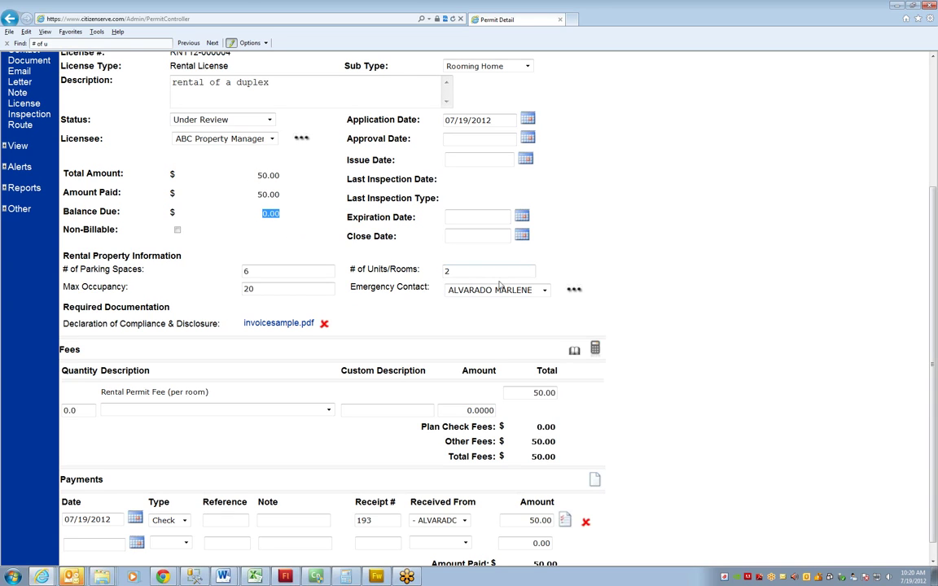
{"action": "scroll", "coordinate": [500, 284], "scroll_direction": "up", "scroll_amount": 4}
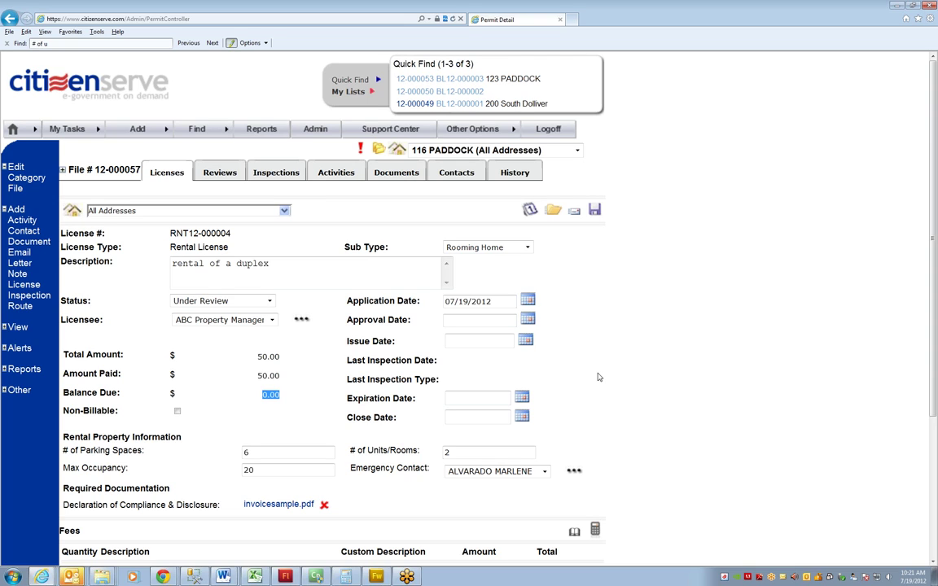
Go back from RNT12-000004's Permit Detail page to file 12-000057's Licenses list
{"action": "left_click", "coordinate": [387, 451]}
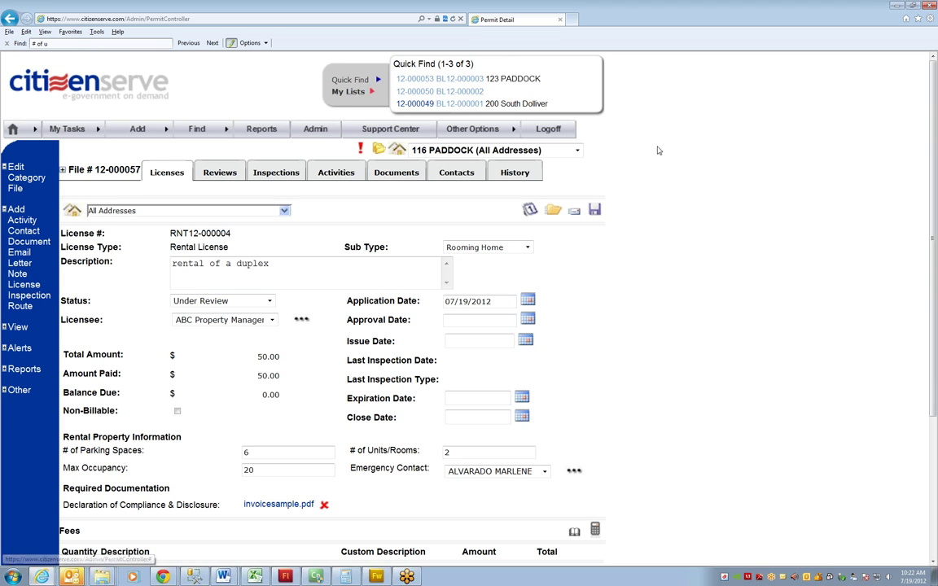
{"action": "left_click", "coordinate": [531, 209]}
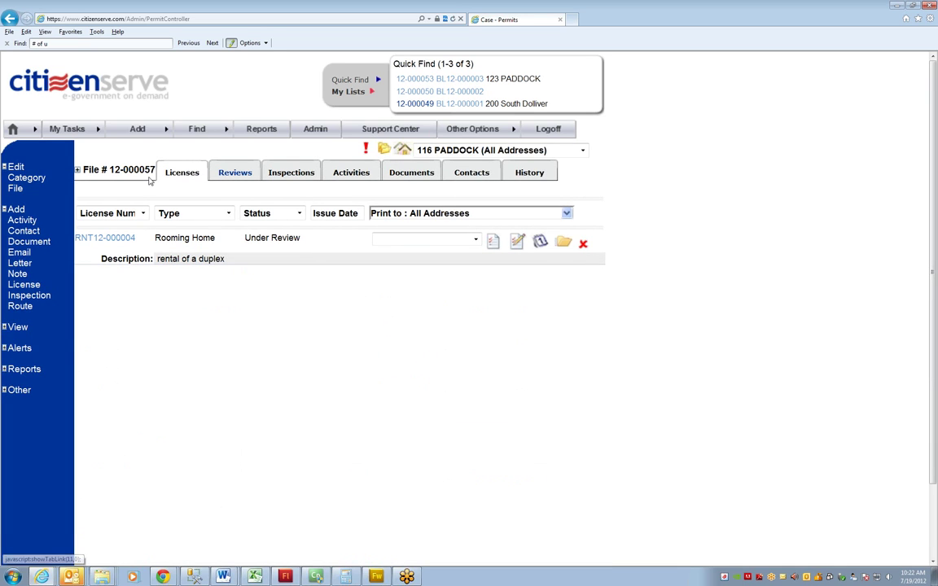
Show file 12-000057's Reviews and expand Rental Permit Review to see Submittal Review Under Review
{"action": "left_click", "coordinate": [238, 176]}
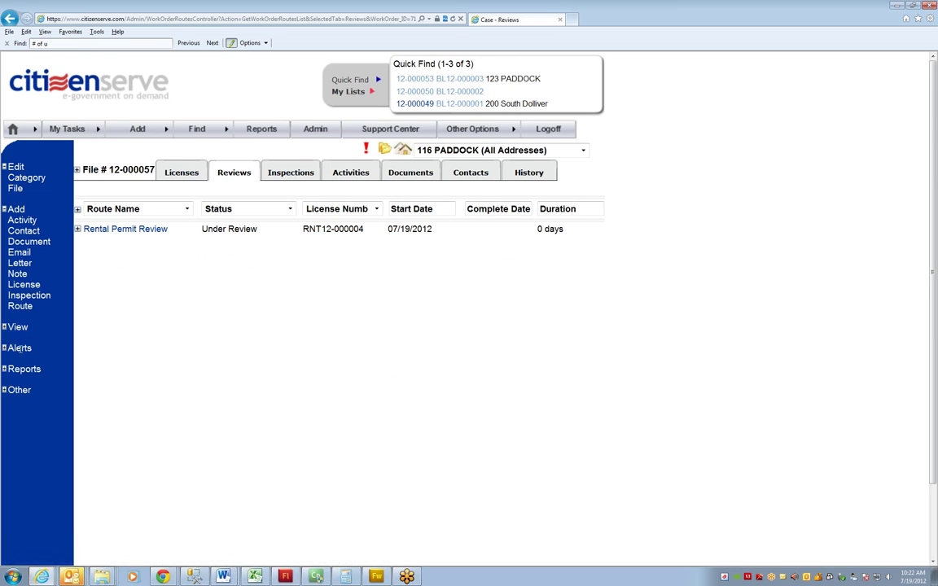
{"action": "left_click", "coordinate": [17, 189]}
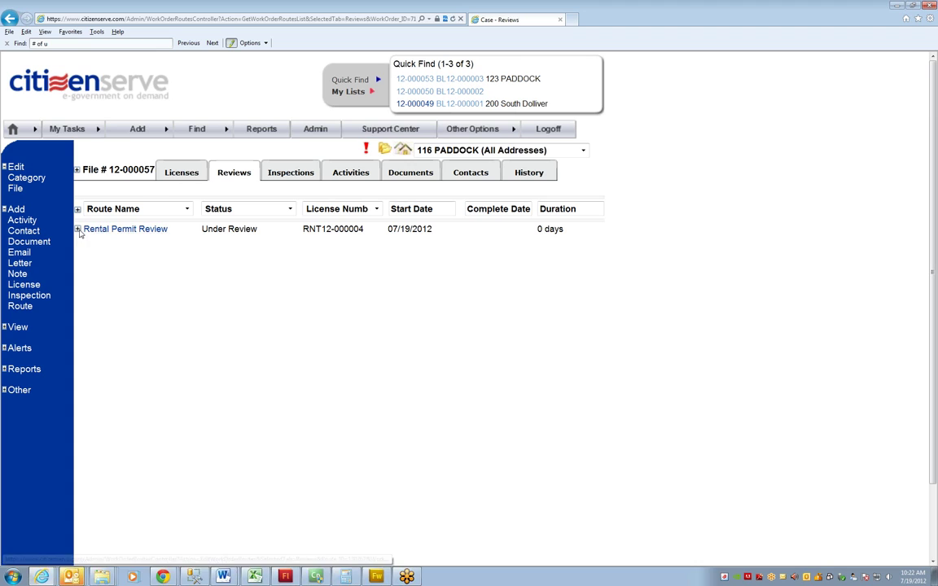
{"action": "left_click", "coordinate": [78, 229]}
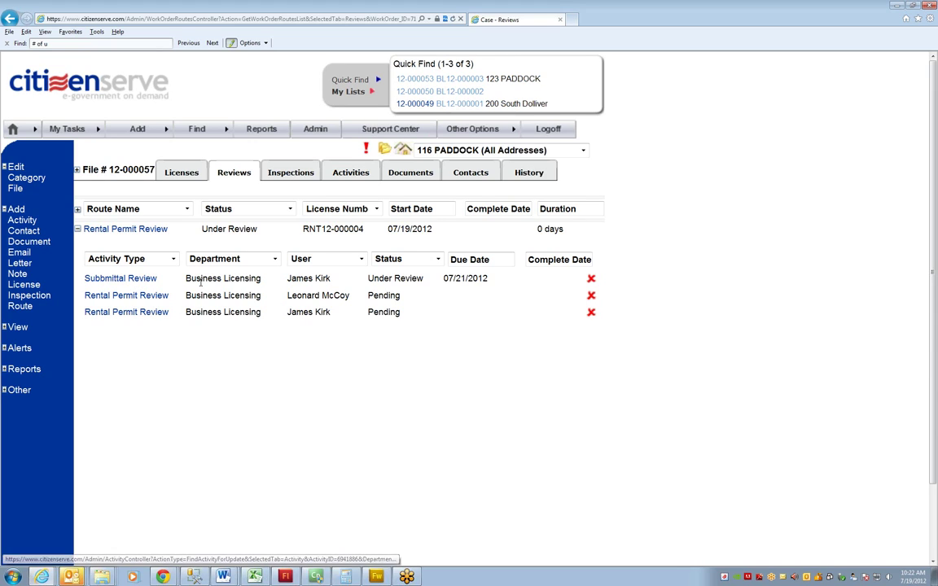
{"action": "left_click_drag", "start_coordinate": [370, 279], "coordinate": [422, 280]}
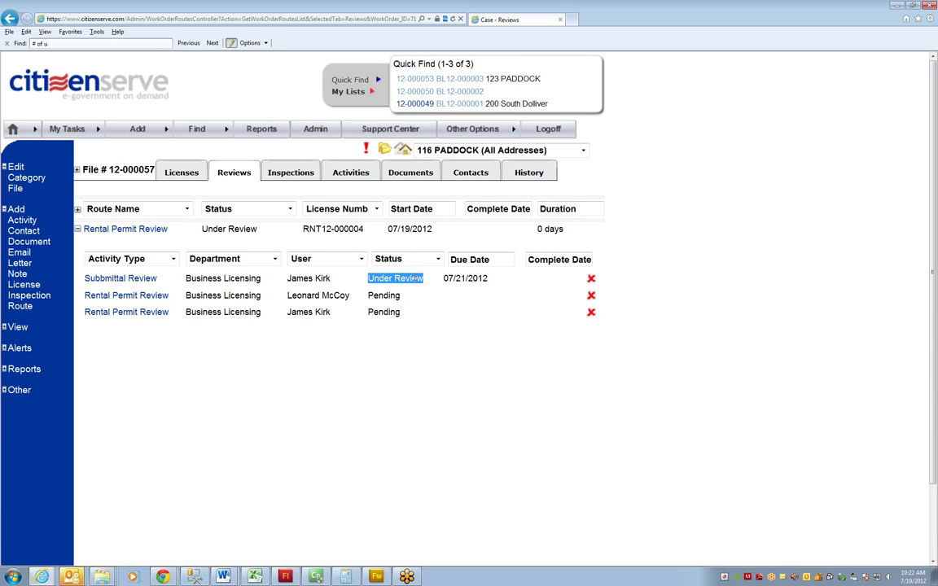
{"action": "left_click", "coordinate": [456, 278]}
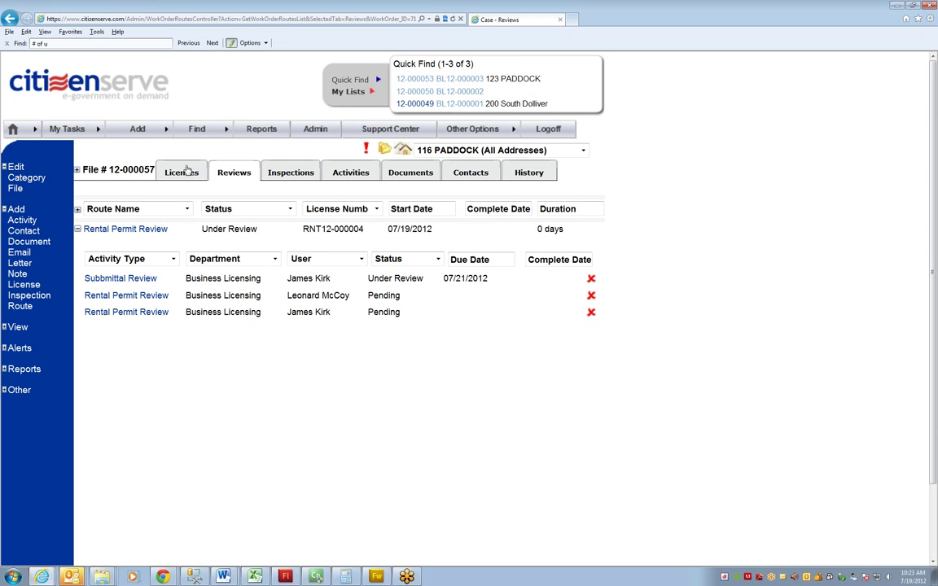
{"action": "left_click", "coordinate": [109, 85]}
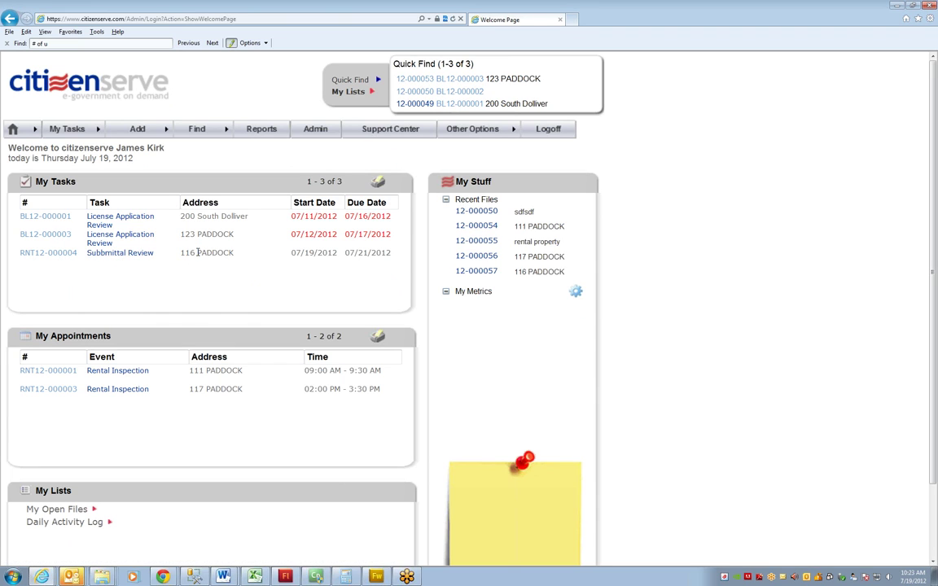
{"action": "double_click", "coordinate": [298, 253]}
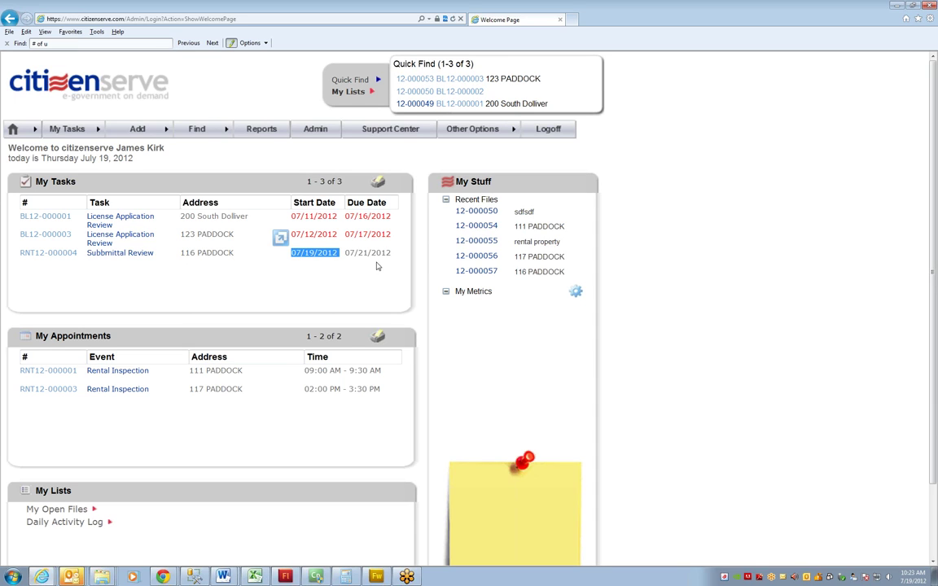
{"action": "left_click", "coordinate": [378, 255]}
{"action": "double_click", "coordinate": [378, 255]}
{"action": "left_click", "coordinate": [361, 261]}
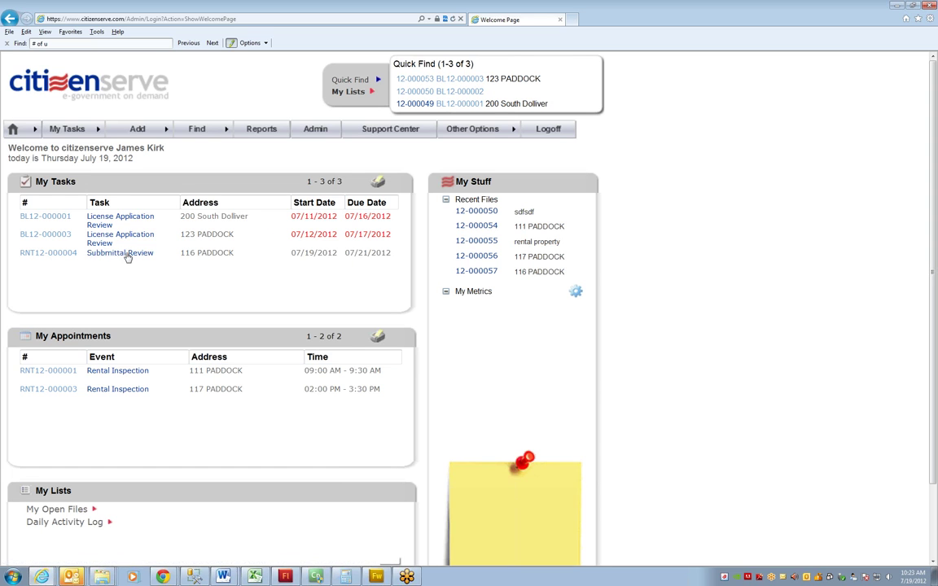
{"action": "left_click", "coordinate": [130, 253]}
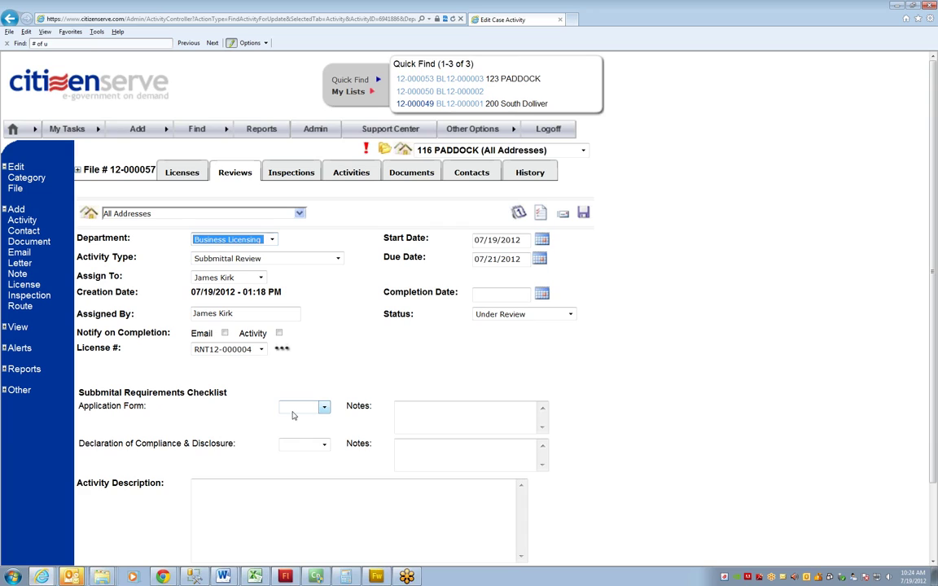
Set Application Form to Received and open license RNT12-000004's details in a new tab
{"action": "left_click", "coordinate": [297, 415]}
{"action": "left_click", "coordinate": [297, 437]}
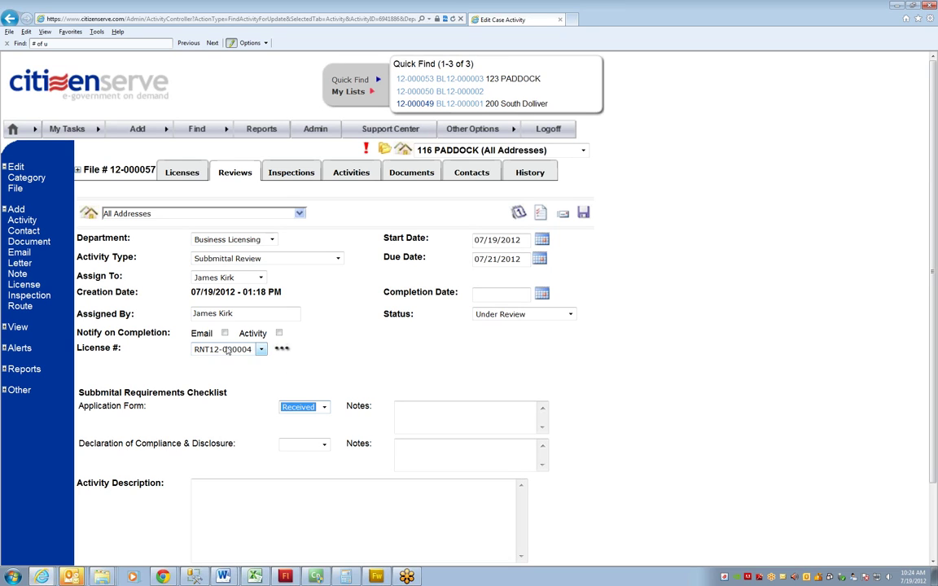
{"action": "left_click", "coordinate": [285, 352]}
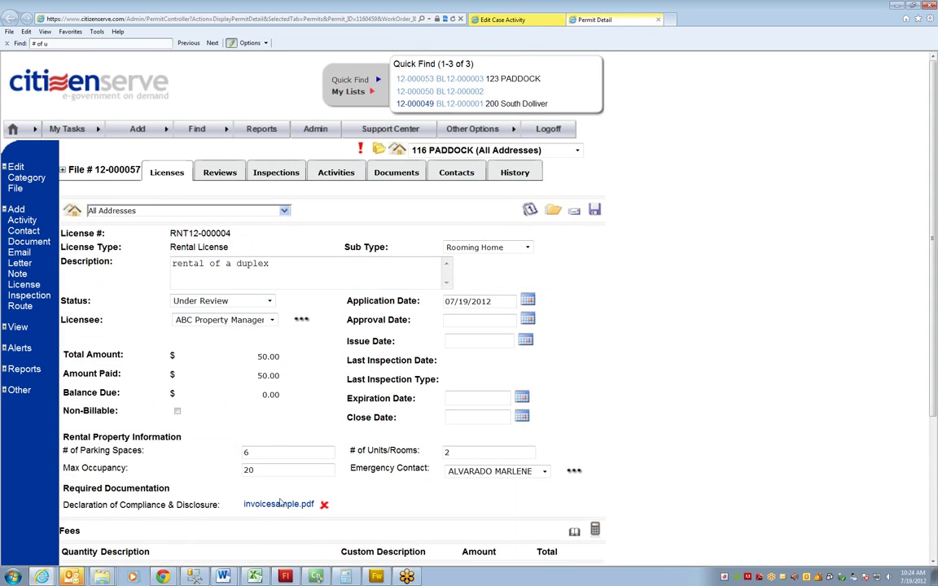
Open invoicesample.pdf from Required Documentation and scroll through the invoice
{"action": "left_click", "coordinate": [283, 507]}
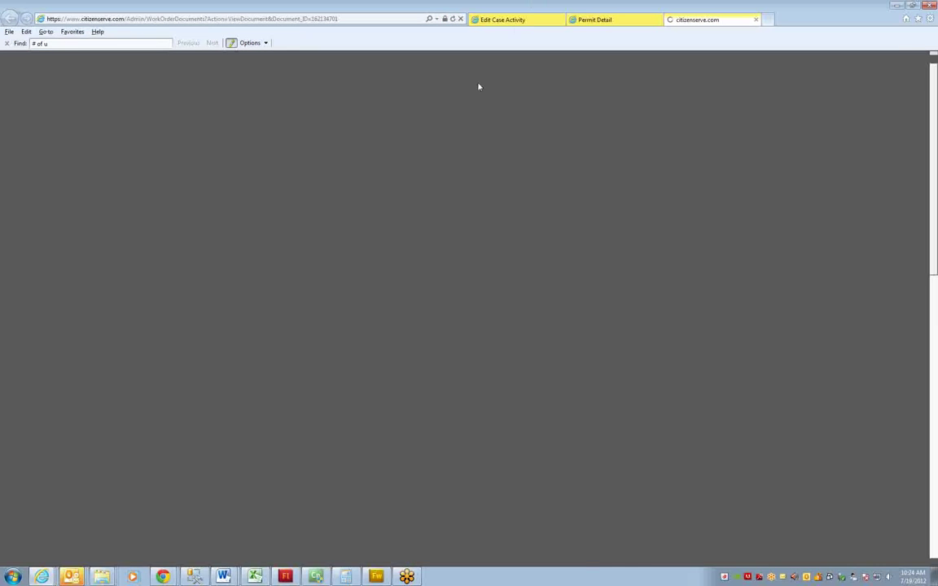
{"action": "scroll", "coordinate": [456, 263], "scroll_direction": "down", "scroll_amount": 10}
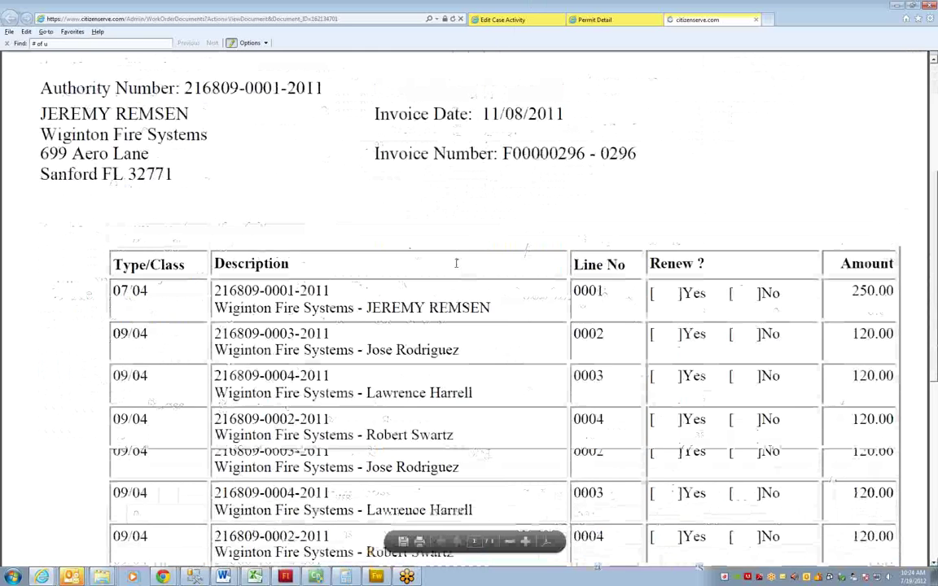
{"action": "scroll", "coordinate": [456, 263], "scroll_direction": "up", "scroll_amount": 10}
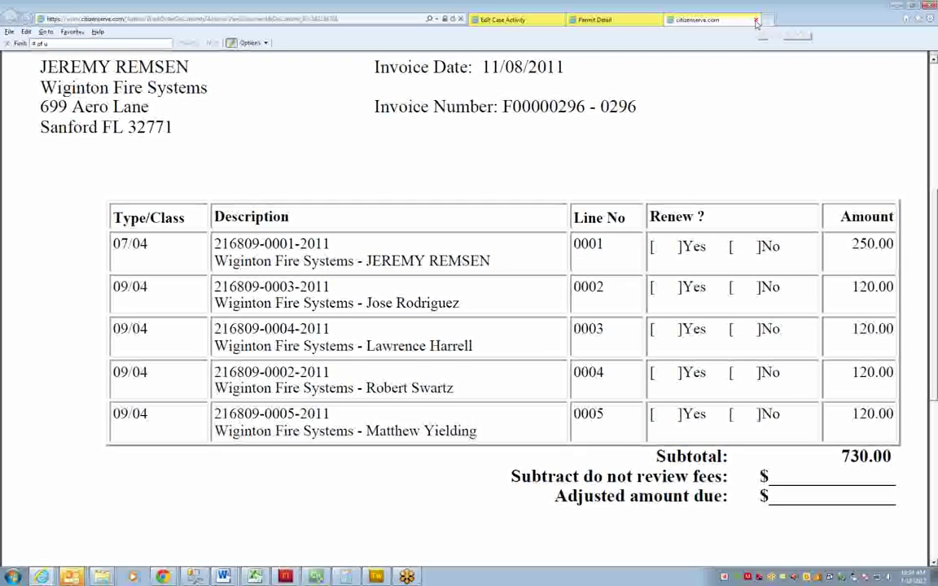
Close the PDF and license tabs, then mark the Declaration Missing with note 'the document provided was not the correct form.'
{"action": "left_click", "coordinate": [756, 20]}
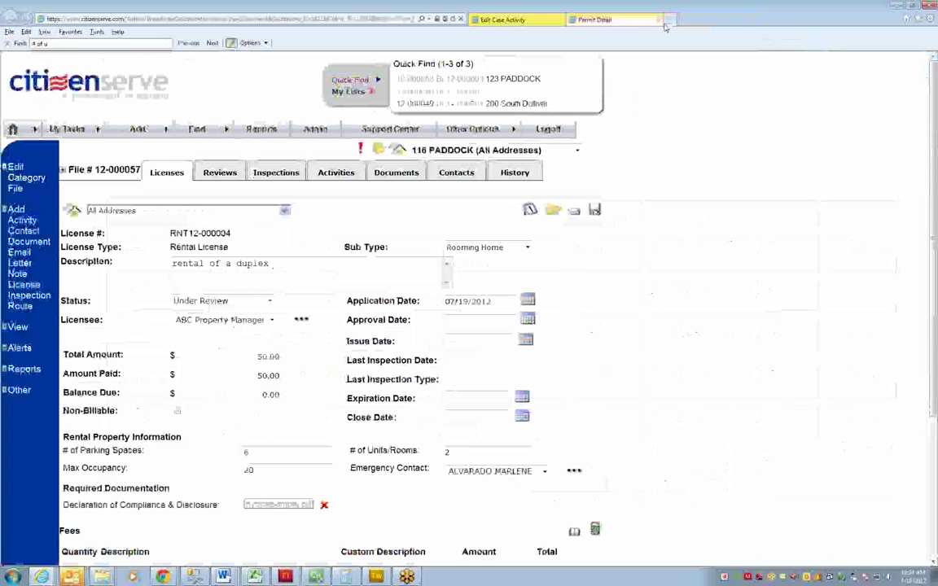
{"action": "left_click", "coordinate": [659, 19]}
{"action": "left_click", "coordinate": [303, 447]}
{"action": "left_click", "coordinate": [295, 466]}
{"action": "left_click", "coordinate": [478, 443]}
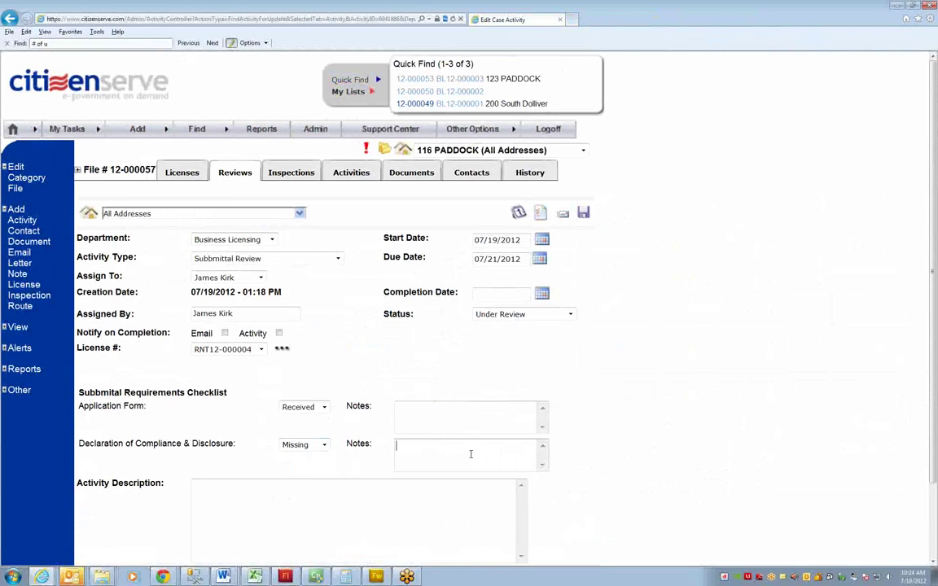
{"action": "type", "text": "YOu"}
{"action": "key", "text": "BackSpace"}
{"action": "key", "text": "BackSpace"}
{"action": "key", "text": "BackSpace"}
{"action": "type", "text": "the document provided was not the "}
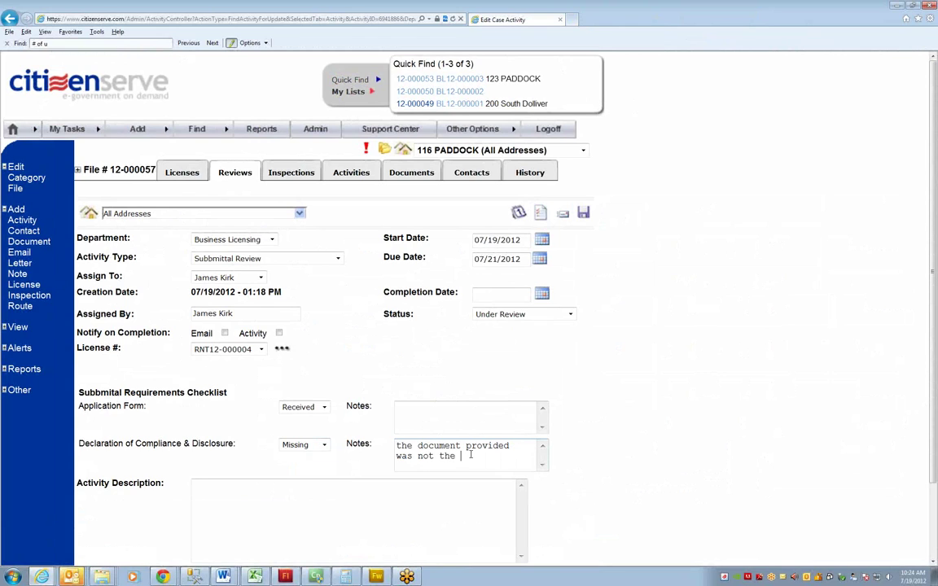
{"action": "type", "text": "correct form."}
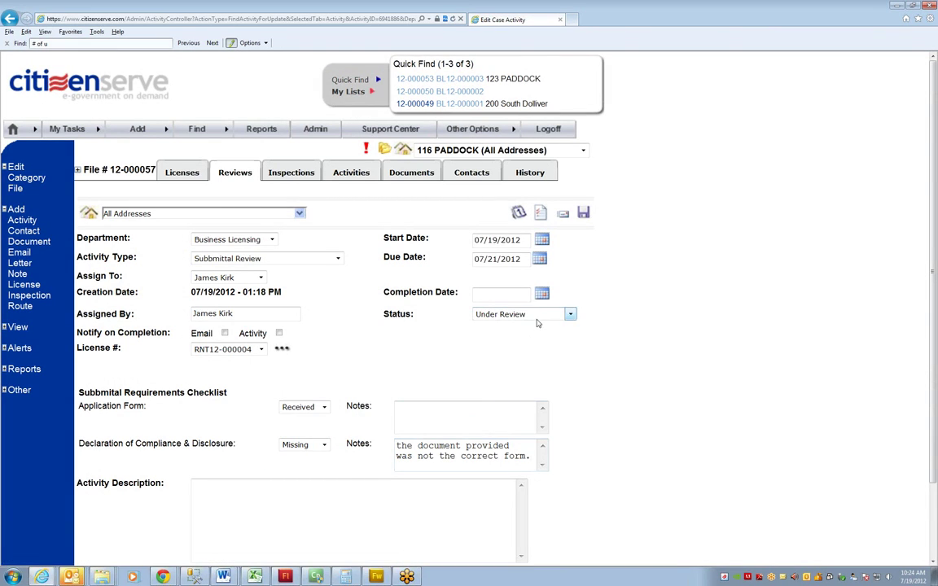
Set the review status to Incomplete and start generating a letter
{"action": "left_click", "coordinate": [569, 314]}
{"action": "left_click", "coordinate": [519, 380]}
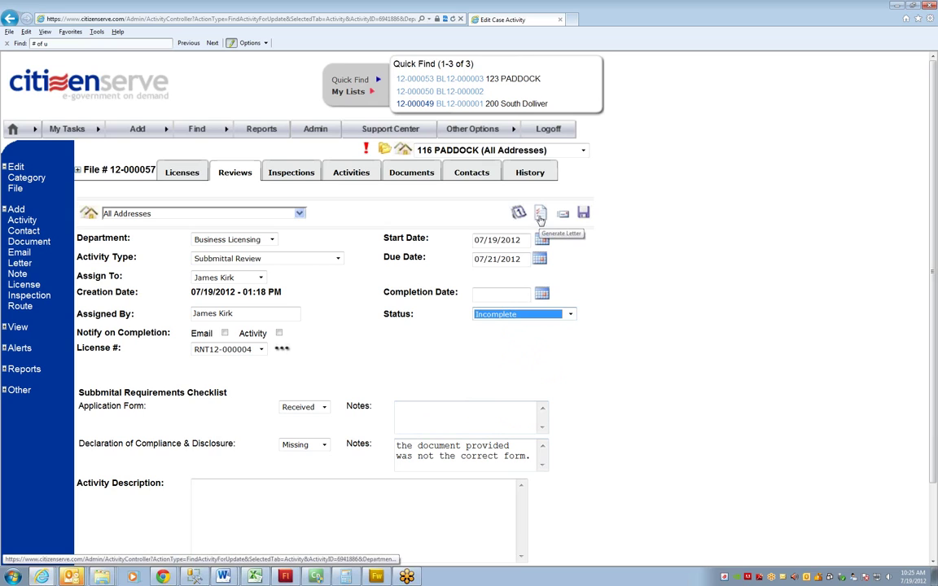
{"action": "left_click", "coordinate": [541, 215]}
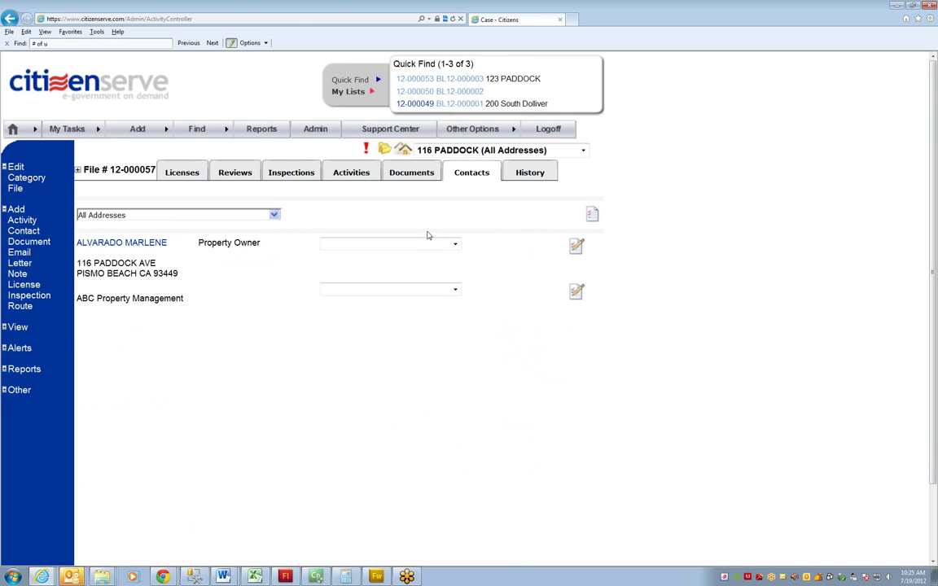
Choose the Rental Application Defiency Notice letter for ABC Property Management and generate it
{"action": "left_click", "coordinate": [400, 247]}
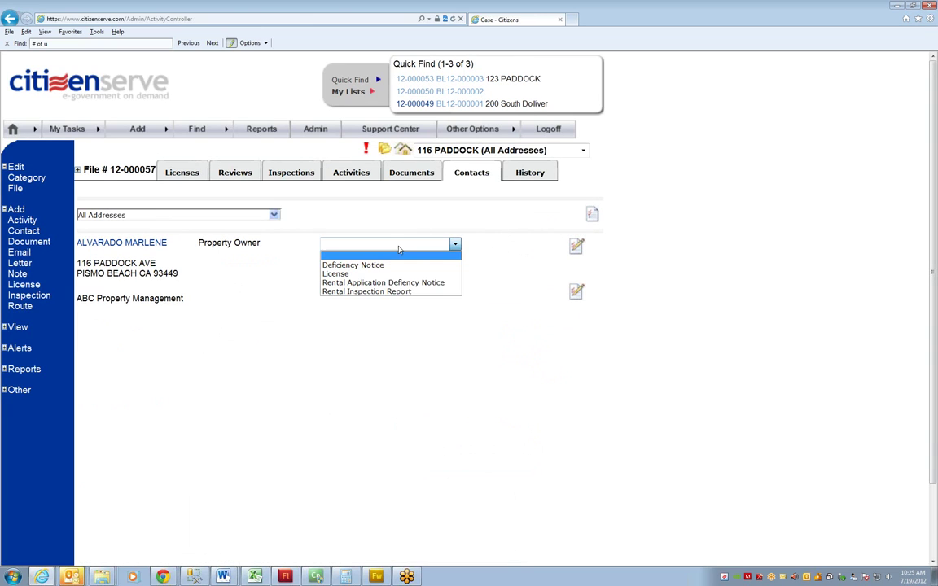
{"action": "left_click", "coordinate": [226, 309]}
{"action": "left_click", "coordinate": [358, 291]}
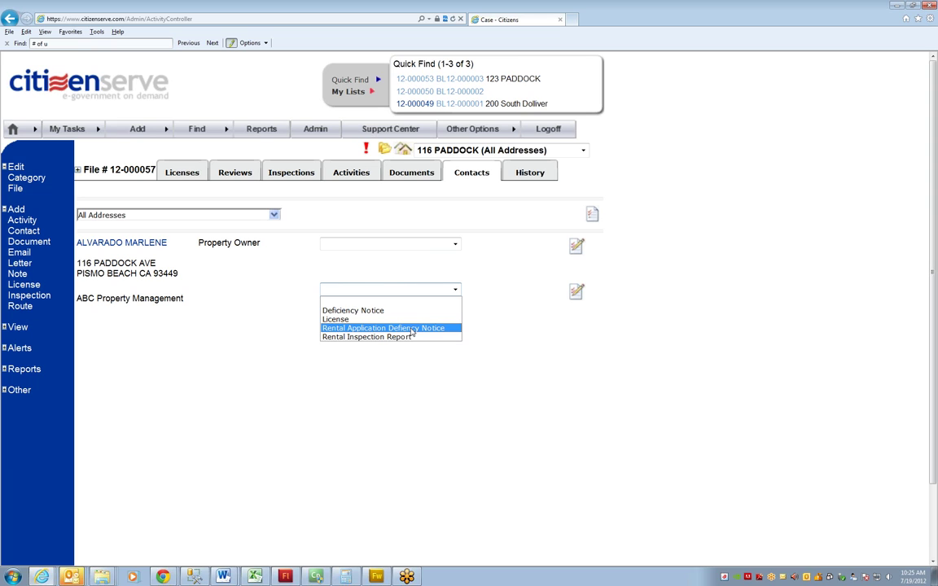
{"action": "left_click", "coordinate": [412, 329]}
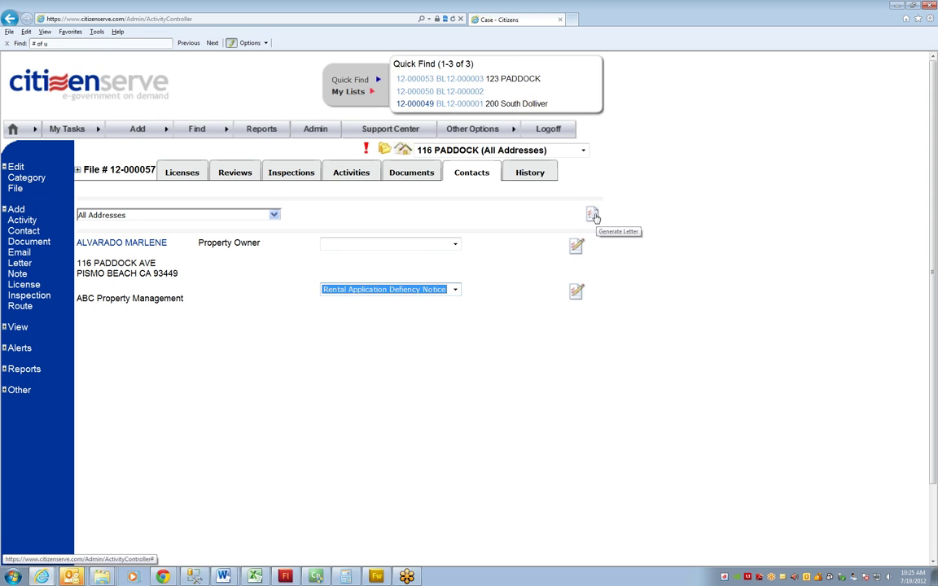
{"action": "left_click", "coordinate": [593, 215]}
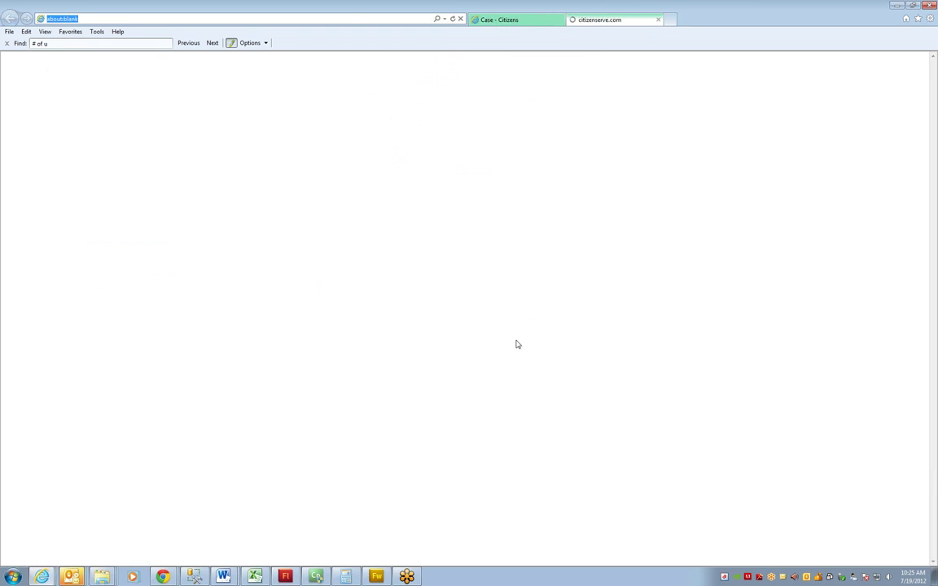
Print-preview the deficiency letter to check the missing-declaration sentence, then close the Letter View
{"action": "left_click", "coordinate": [9, 32]}
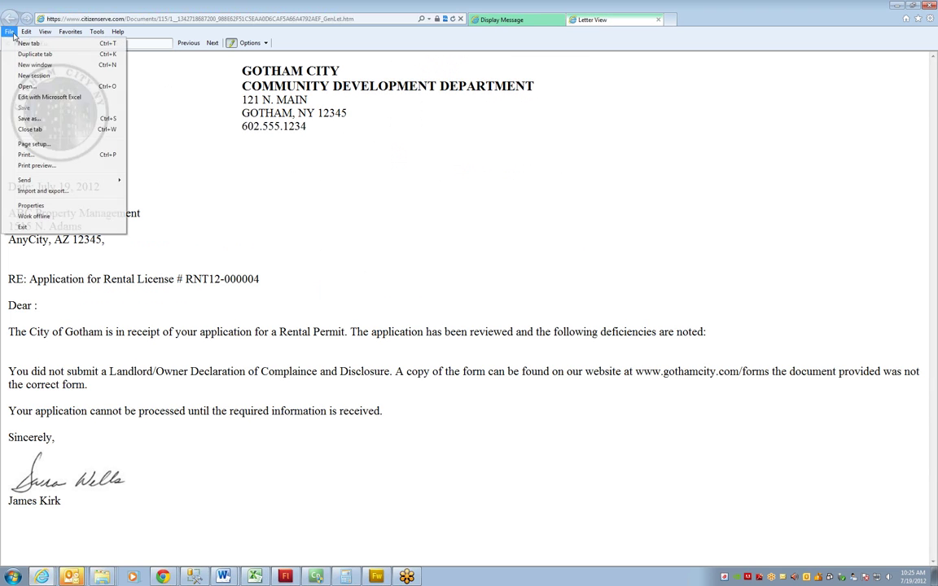
{"action": "left_click", "coordinate": [29, 167]}
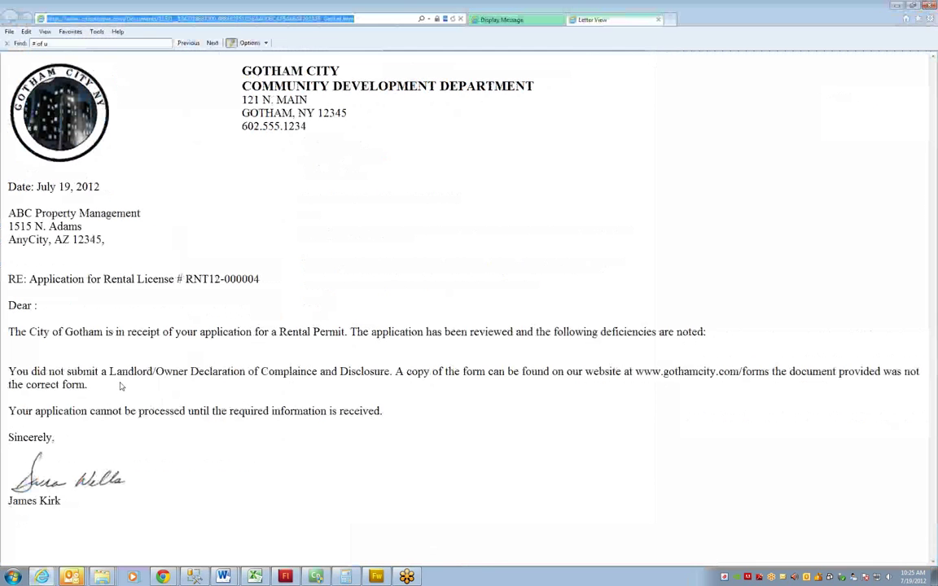
{"action": "left_click_drag", "start_coordinate": [10, 372], "coordinate": [778, 372]}
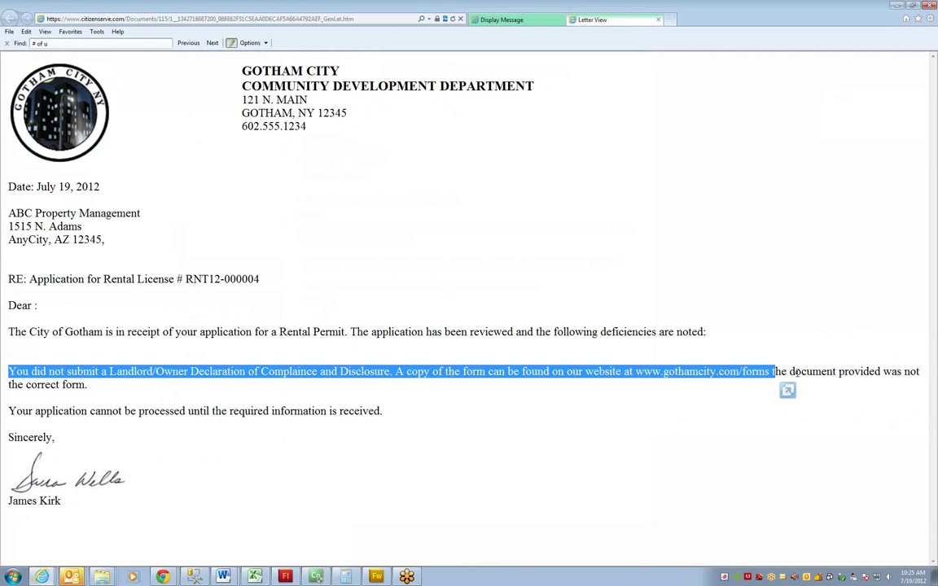
{"action": "left_click", "coordinate": [784, 371]}
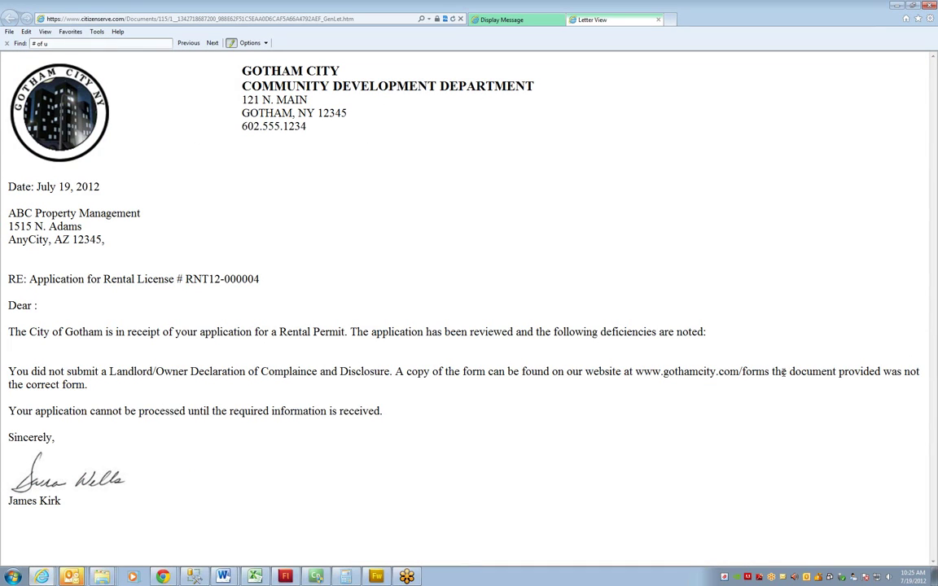
{"action": "left_click", "coordinate": [660, 21]}
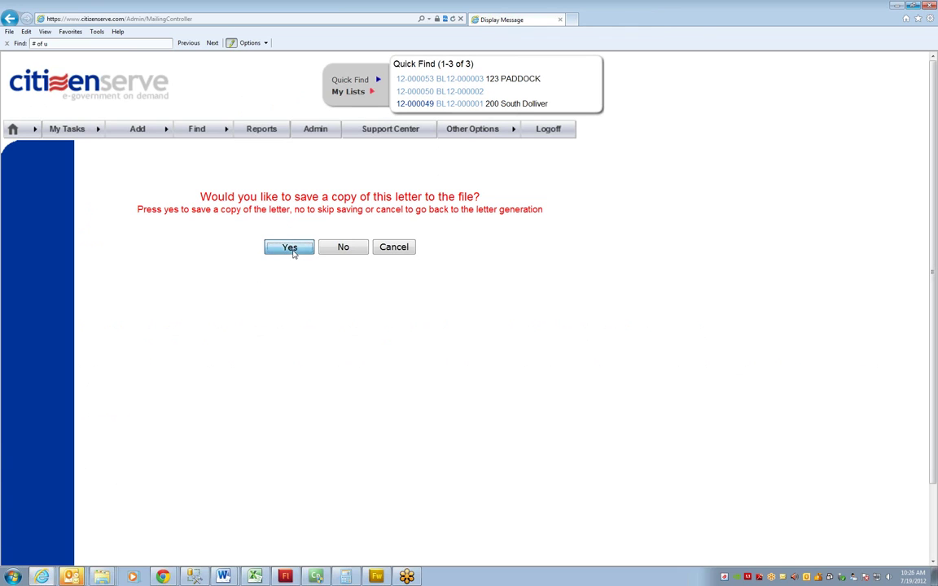
Save a copy of the Rental Application Defency Notice to file 12-000057 and show its Reviews
{"action": "left_click", "coordinate": [290, 247]}
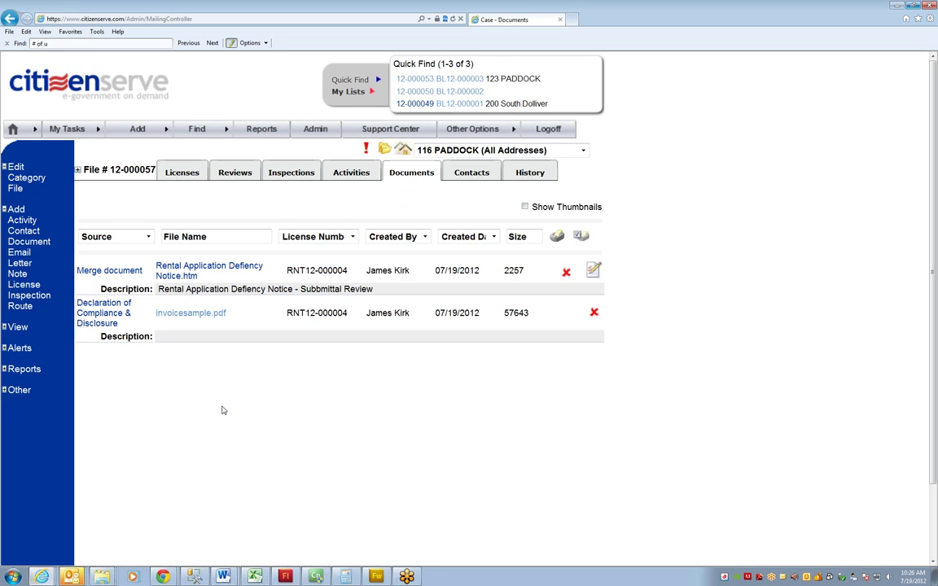
{"action": "left_click", "coordinate": [234, 174]}
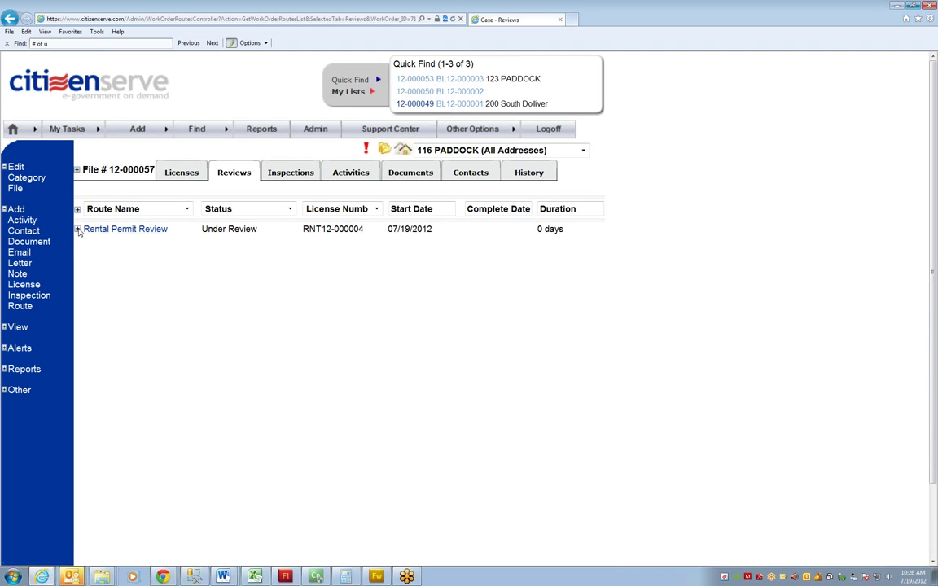
In the Submittal Review, mark the Declaration of Compliance & Disclosure Received and set it Complete on 7/19
{"action": "left_click", "coordinate": [78, 229]}
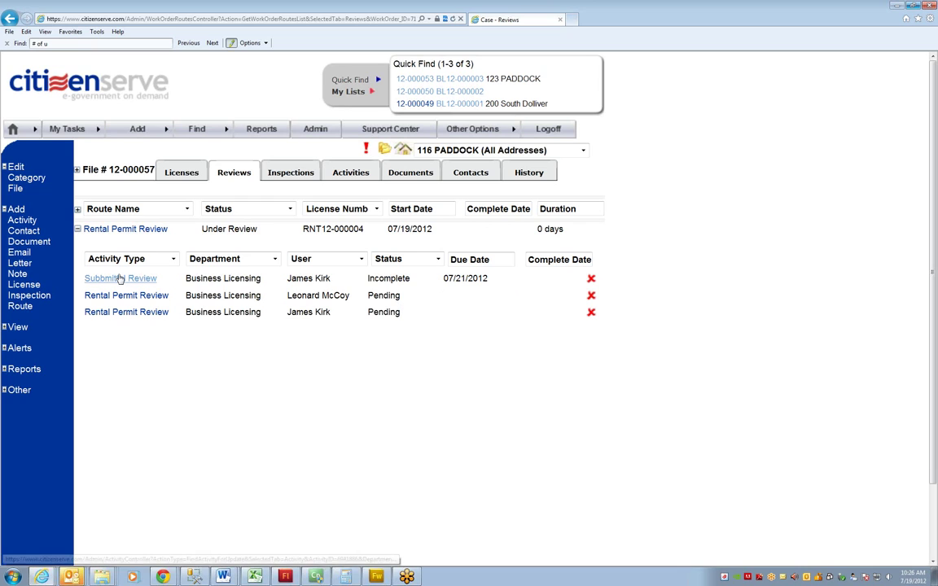
{"action": "left_click", "coordinate": [115, 281]}
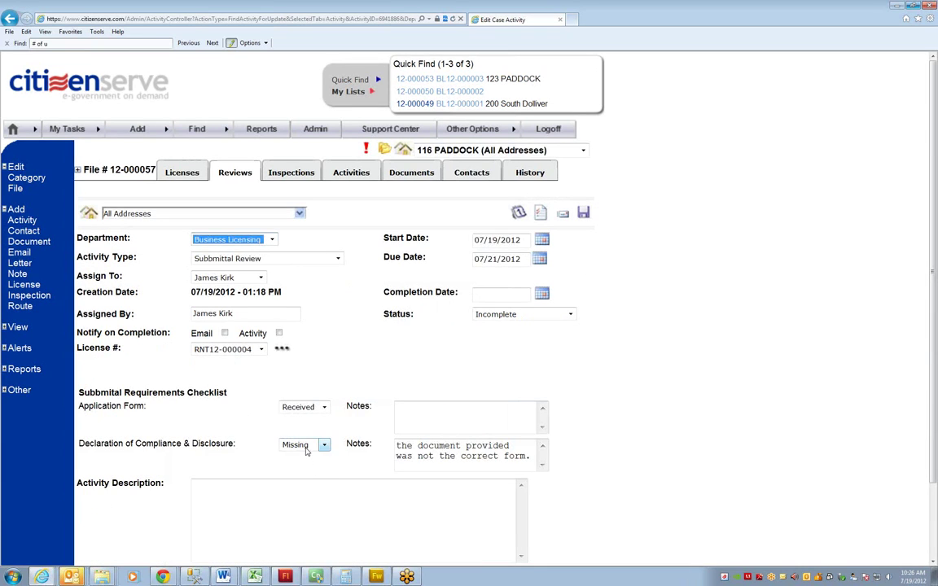
{"action": "left_click", "coordinate": [305, 445]}
{"action": "left_click", "coordinate": [306, 475]}
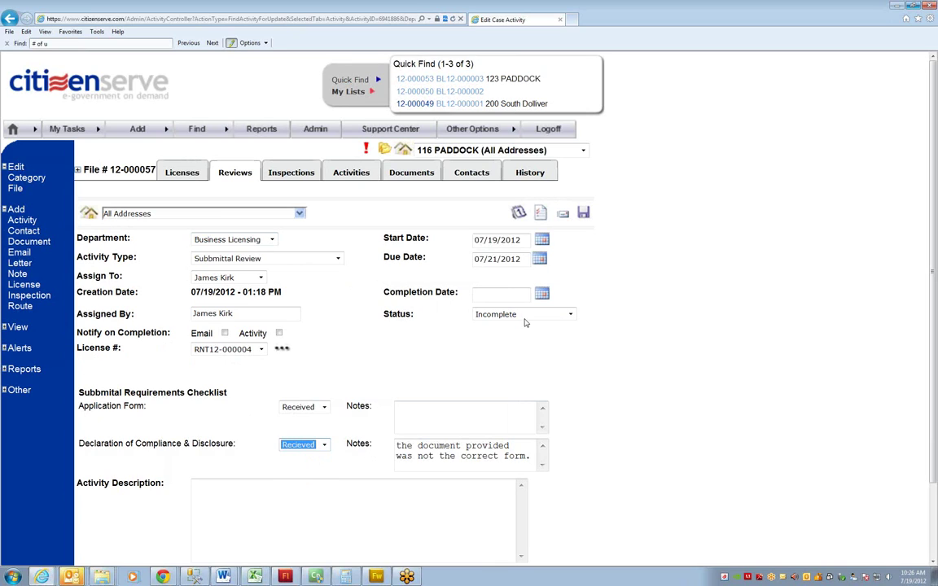
{"action": "left_click", "coordinate": [521, 315]}
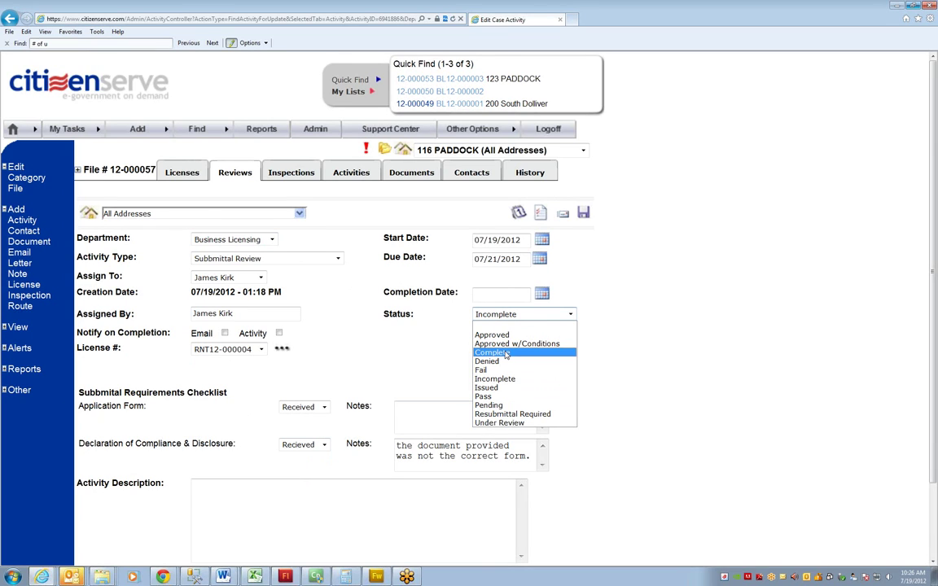
{"action": "left_click", "coordinate": [505, 355]}
{"action": "left_click", "coordinate": [492, 294]}
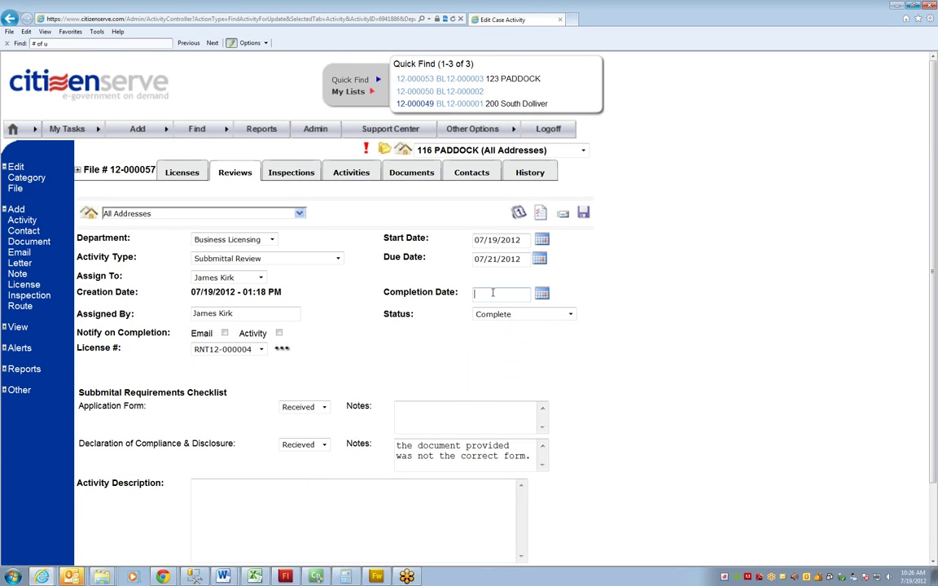
{"action": "type", "text": "7/19/12"}
{"action": "left_click", "coordinate": [584, 213]}
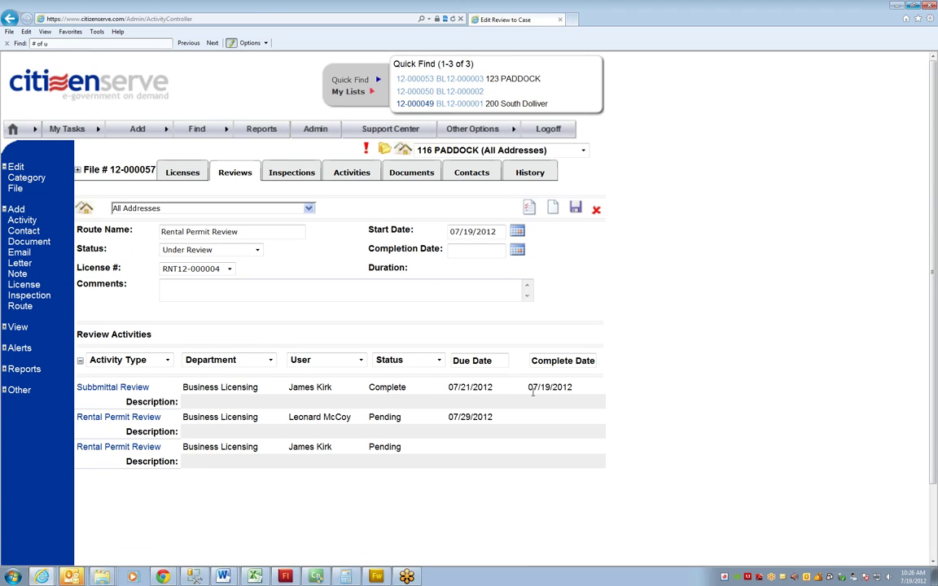
{"action": "left_click_drag", "start_coordinate": [495, 417], "coordinate": [446, 417]}
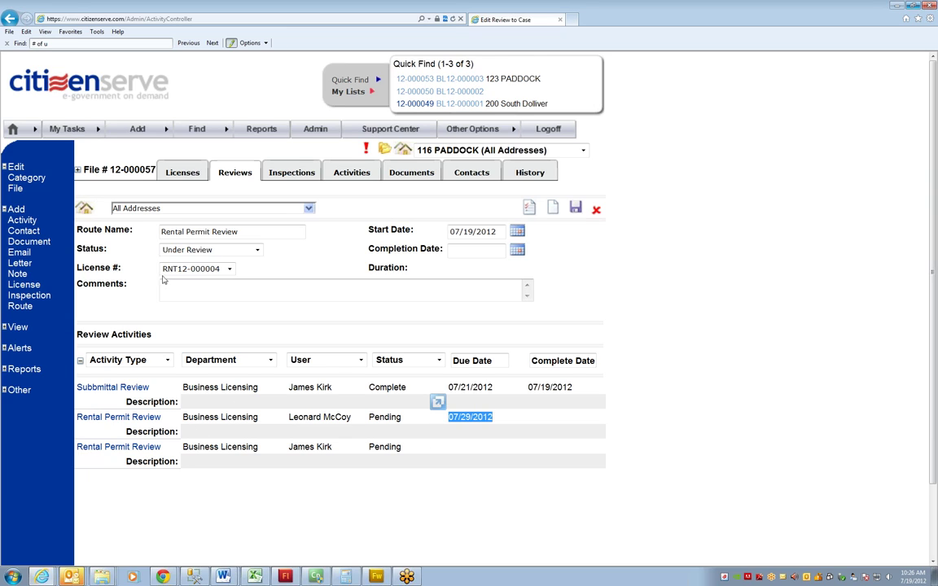
{"action": "left_click", "coordinate": [117, 90]}
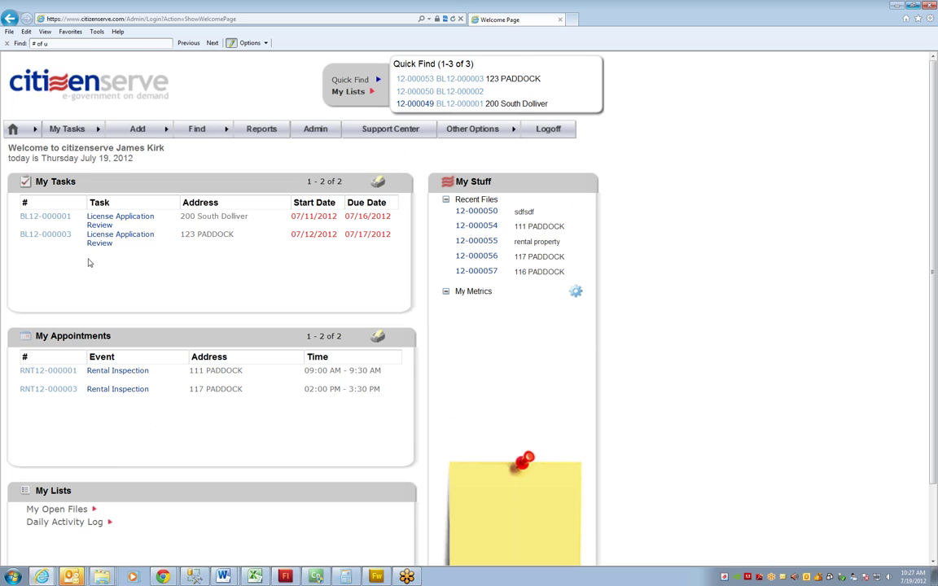
{"action": "left_click", "coordinate": [13, 18]}
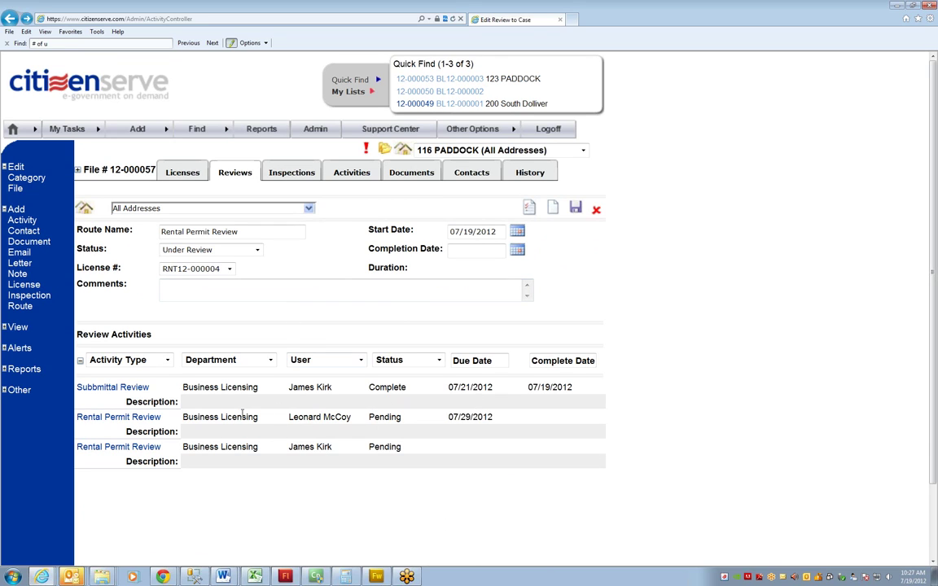
Approve the Rental Permit Review due 07/29/2012 with completion date July 19, then return to the welcome page
{"action": "left_click", "coordinate": [122, 417]}
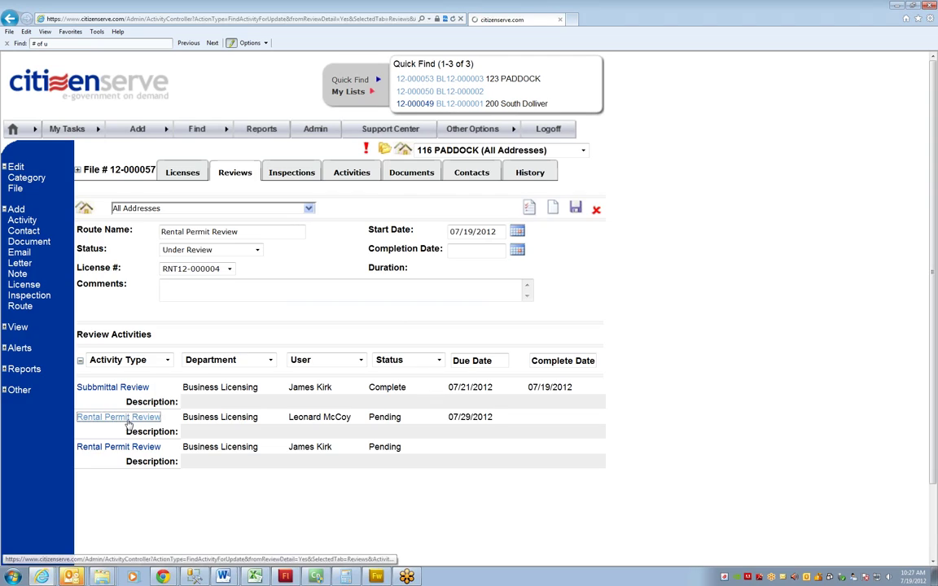
{"action": "left_click", "coordinate": [509, 314]}
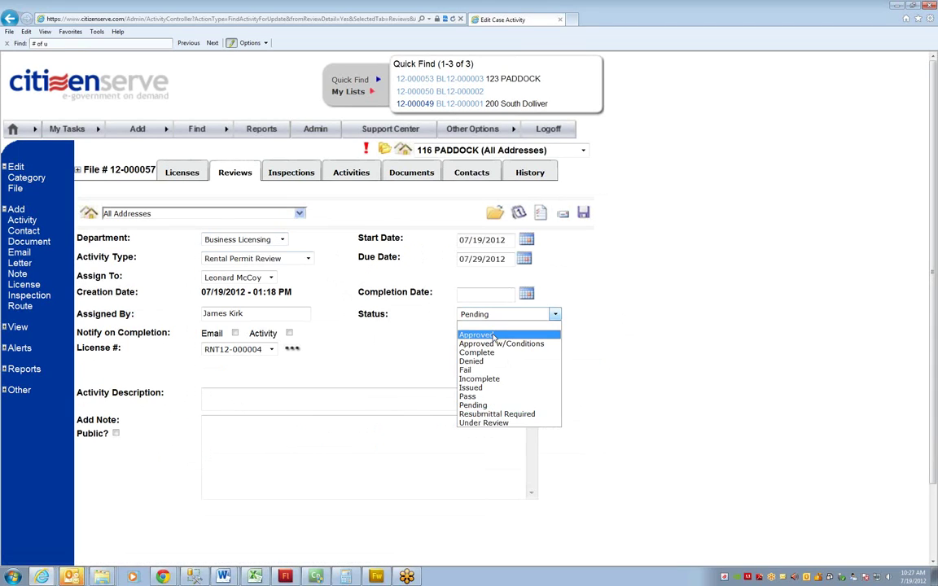
{"action": "left_click", "coordinate": [488, 328]}
{"action": "left_click", "coordinate": [491, 297]}
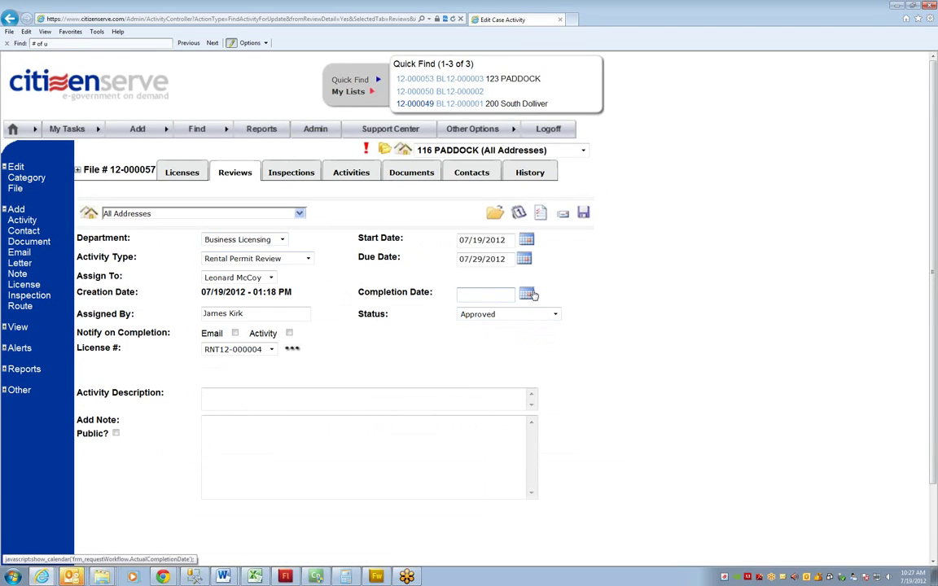
{"action": "left_click", "coordinate": [254, 243]}
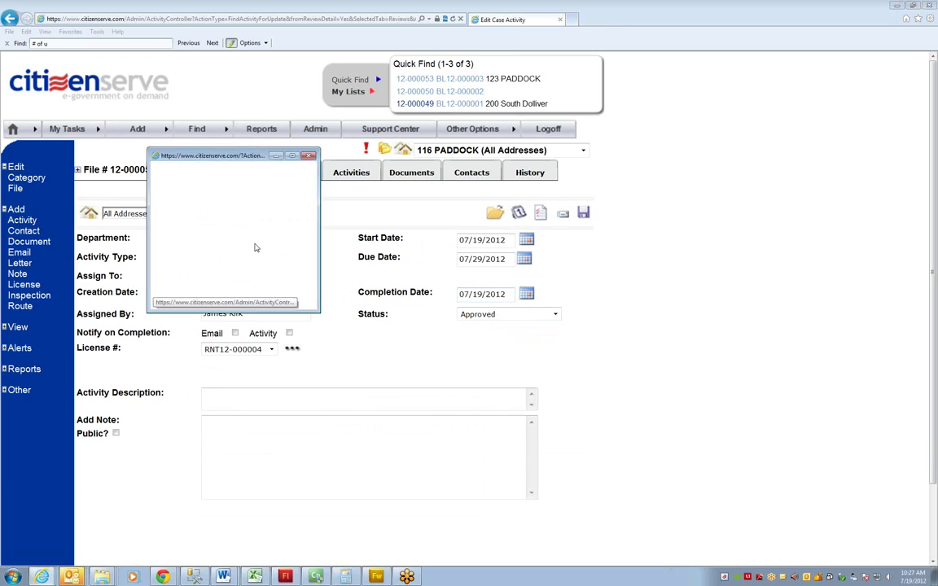
{"action": "left_click", "coordinate": [584, 214]}
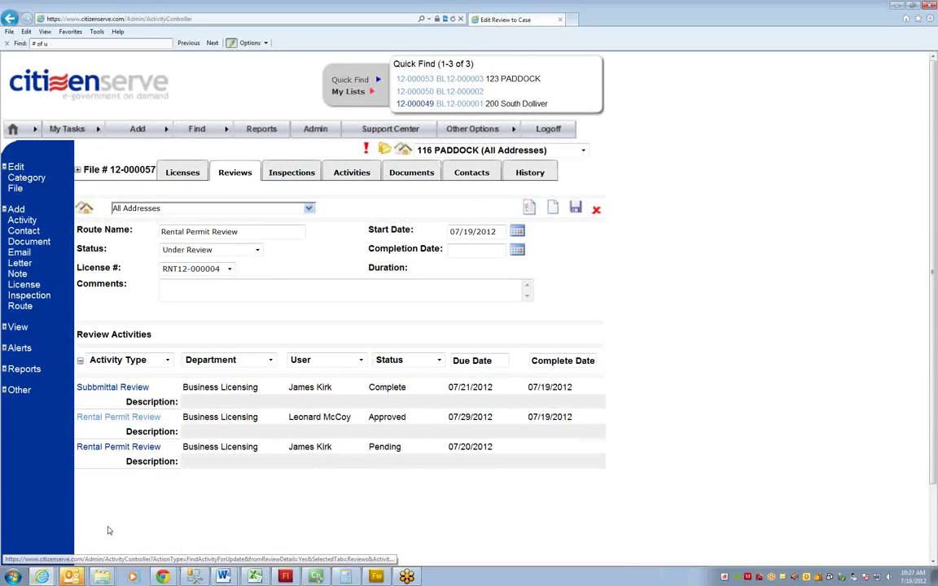
{"action": "left_click", "coordinate": [119, 83]}
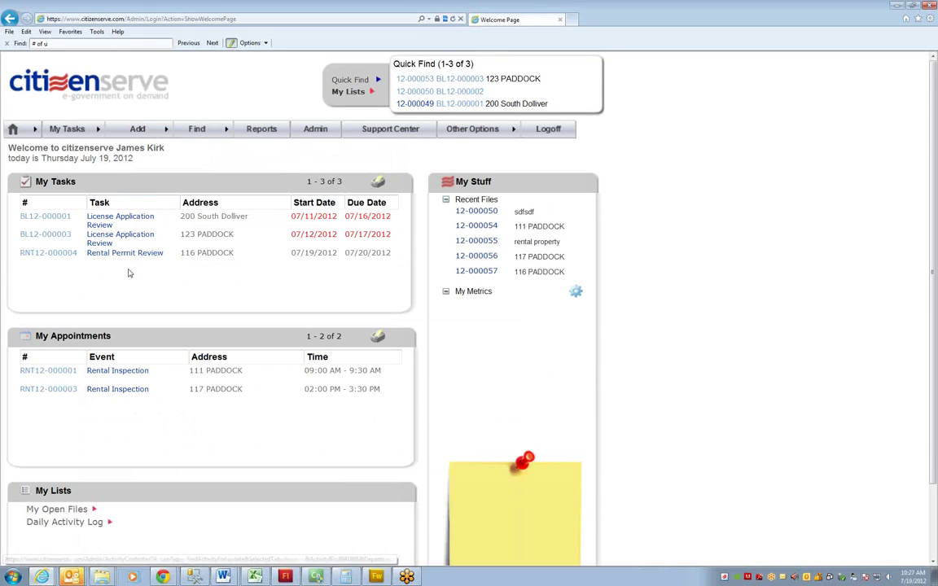
From the new Rental Permit Review task, set license RNT12-000004's status to Issued and close its details
{"action": "left_click", "coordinate": [133, 255]}
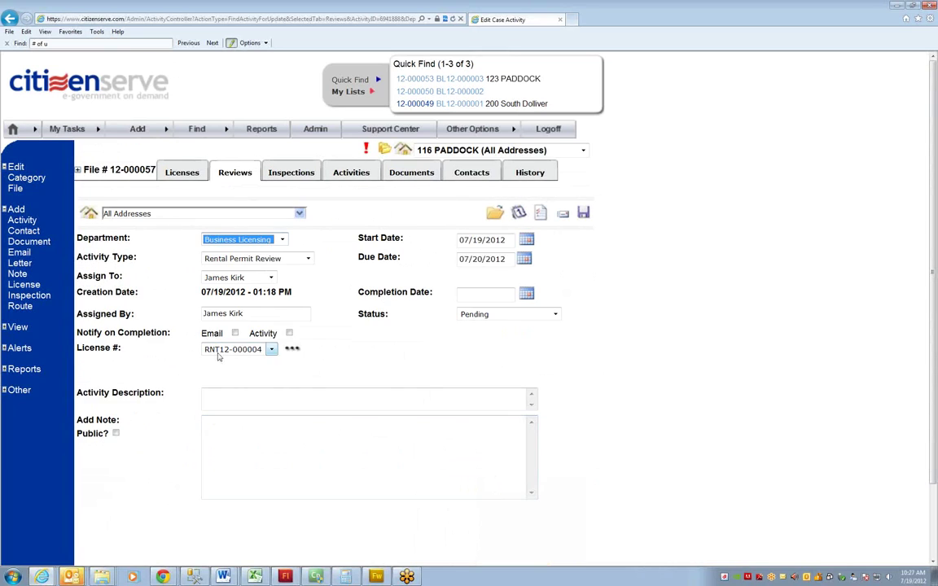
{"action": "left_click", "coordinate": [292, 349]}
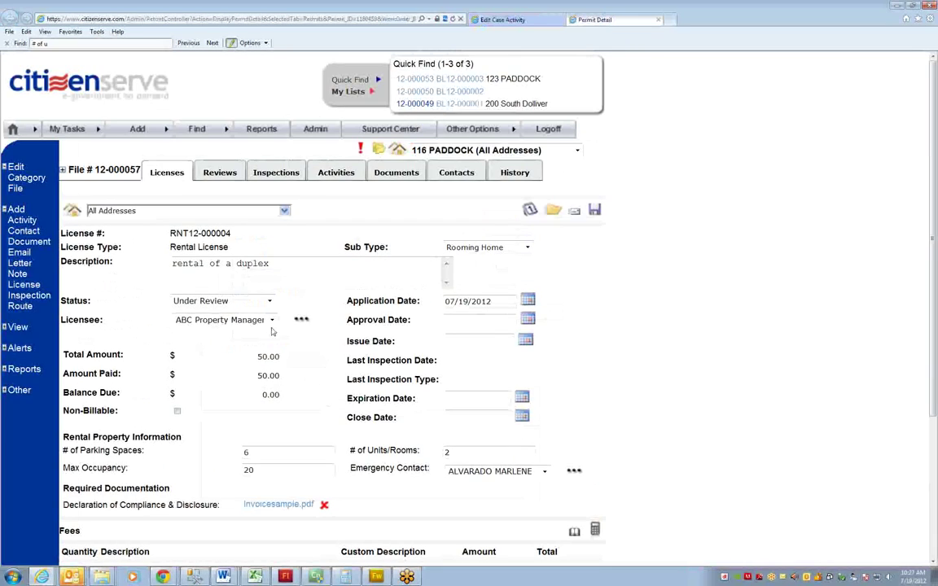
{"action": "left_click", "coordinate": [244, 301]}
{"action": "left_click", "coordinate": [246, 303]}
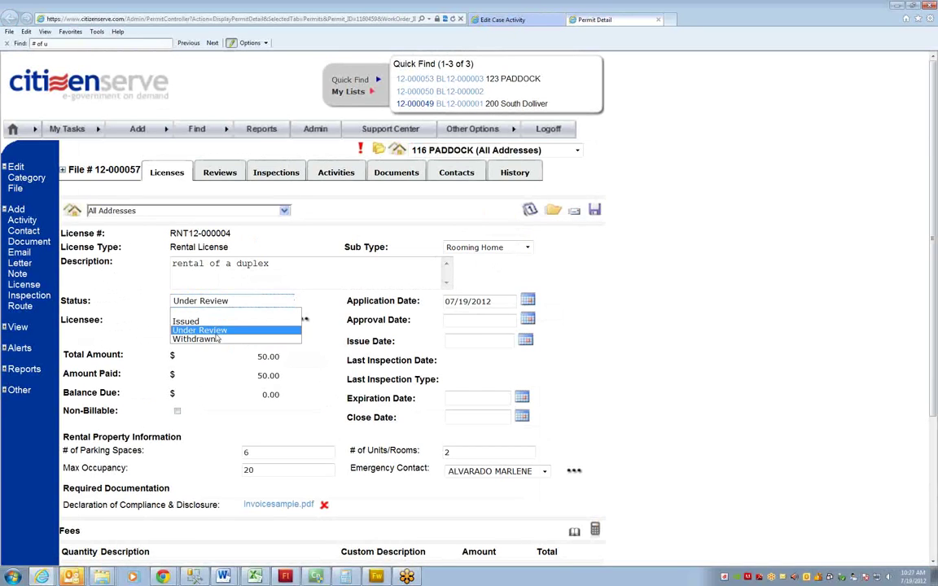
{"action": "left_click", "coordinate": [232, 321]}
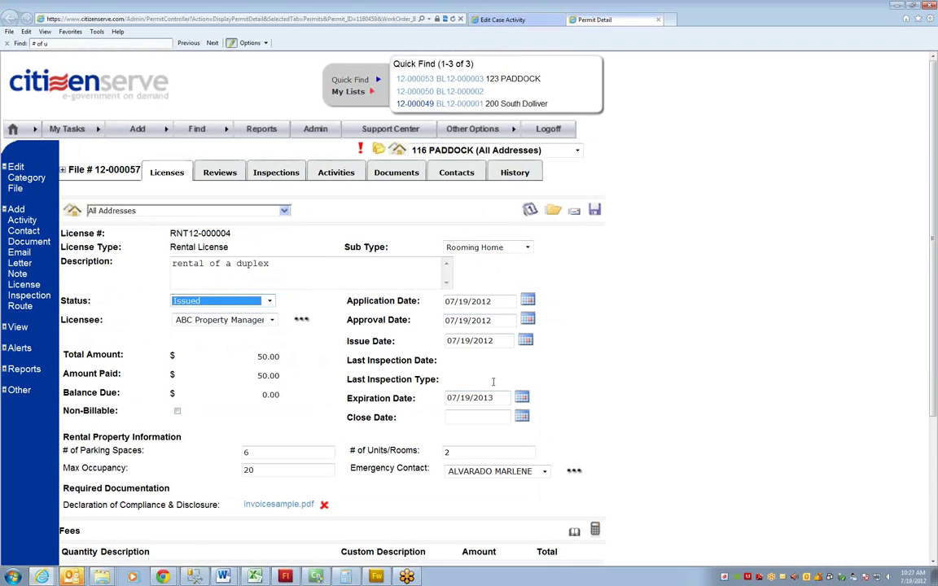
{"action": "left_click", "coordinate": [595, 210]}
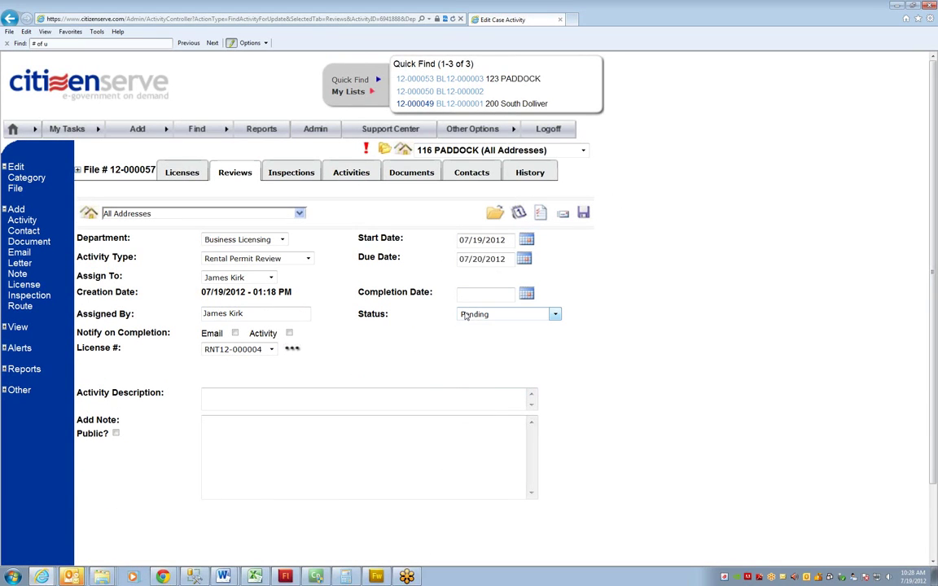
Approve the last Rental Permit Review with completion date 07/19/2012, then go to the file's Licenses
{"action": "left_click", "coordinate": [466, 316]}
{"action": "left_click", "coordinate": [480, 331]}
{"action": "left_click", "coordinate": [479, 295]}
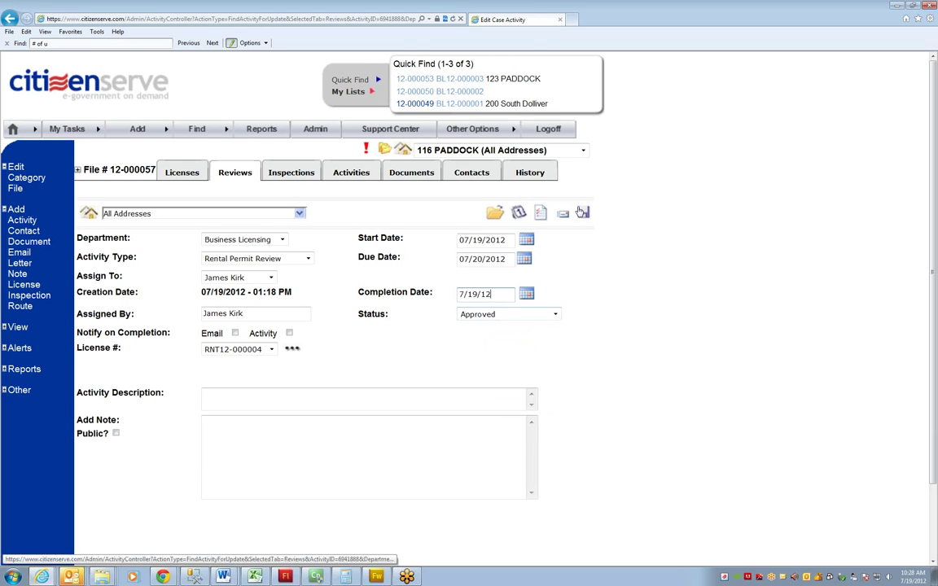
{"action": "left_click", "coordinate": [583, 212]}
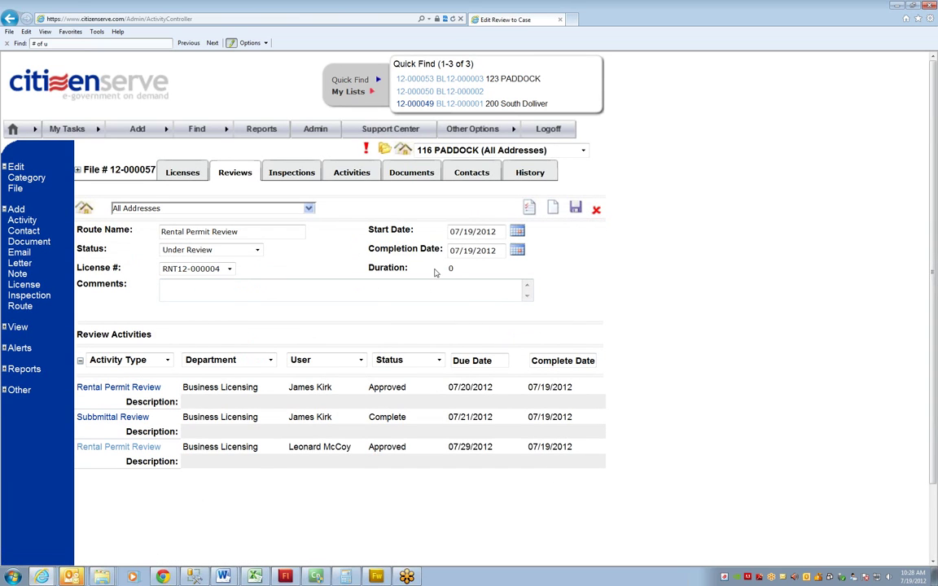
{"action": "left_click", "coordinate": [173, 174]}
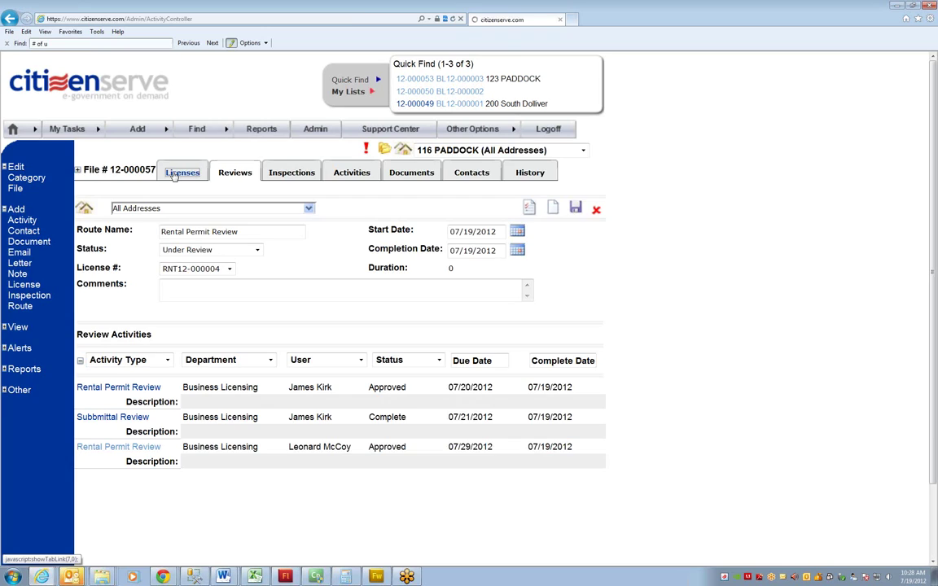
Generate the Rental Certificate for RNT12-000004, enlarge and read it, then close the preview
{"action": "left_click", "coordinate": [444, 240]}
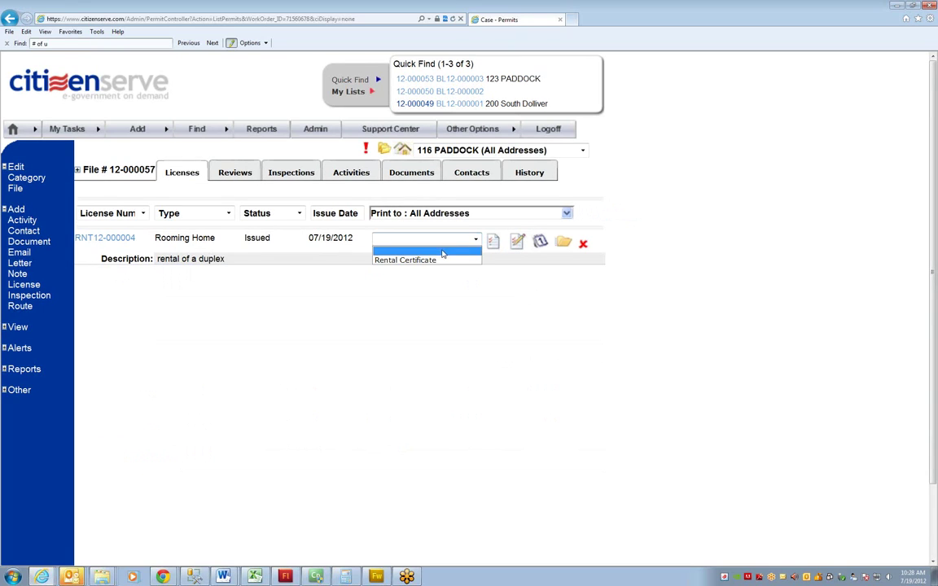
{"action": "left_click", "coordinate": [434, 261]}
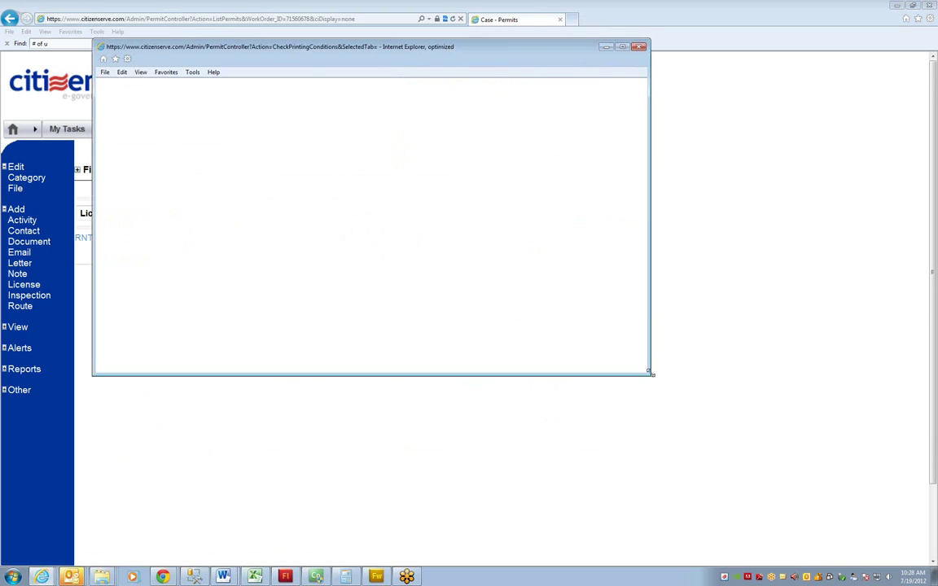
{"action": "left_click_drag", "start_coordinate": [649, 377], "coordinate": [788, 541]}
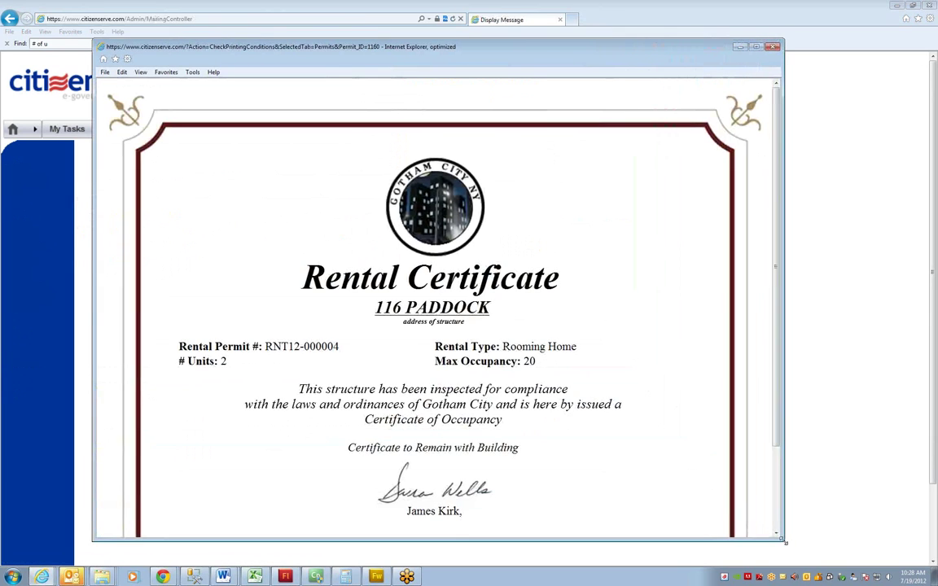
{"action": "scroll", "coordinate": [725, 473], "scroll_direction": "down", "scroll_amount": 2}
{"action": "scroll", "coordinate": [716, 465], "scroll_direction": "up", "scroll_amount": 2}
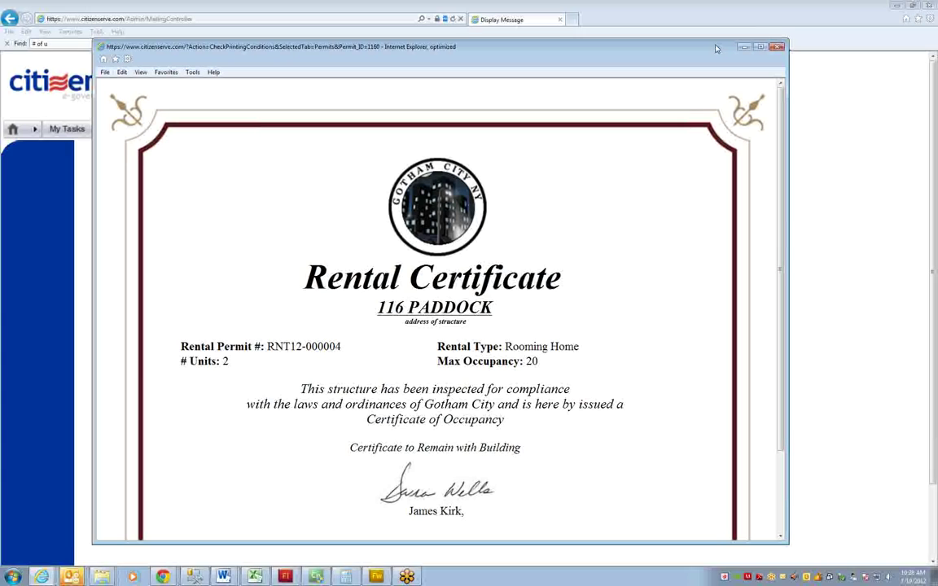
{"action": "left_click_drag", "start_coordinate": [717, 49], "coordinate": [700, 52]}
{"action": "left_click", "coordinate": [759, 51]}
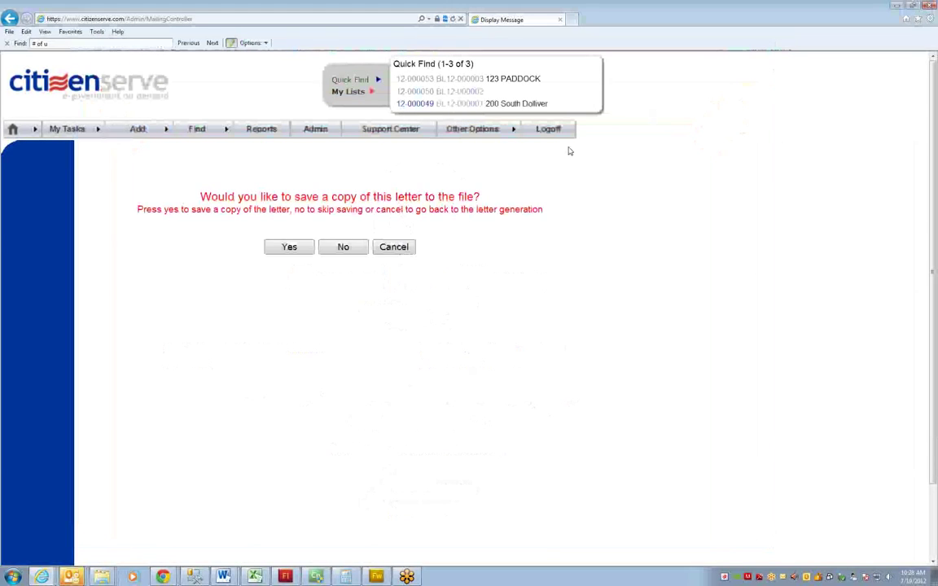
Save a copy of the Rental Certificate to file 12-000057 as Rental Certificate.htm
{"action": "left_click", "coordinate": [293, 249]}
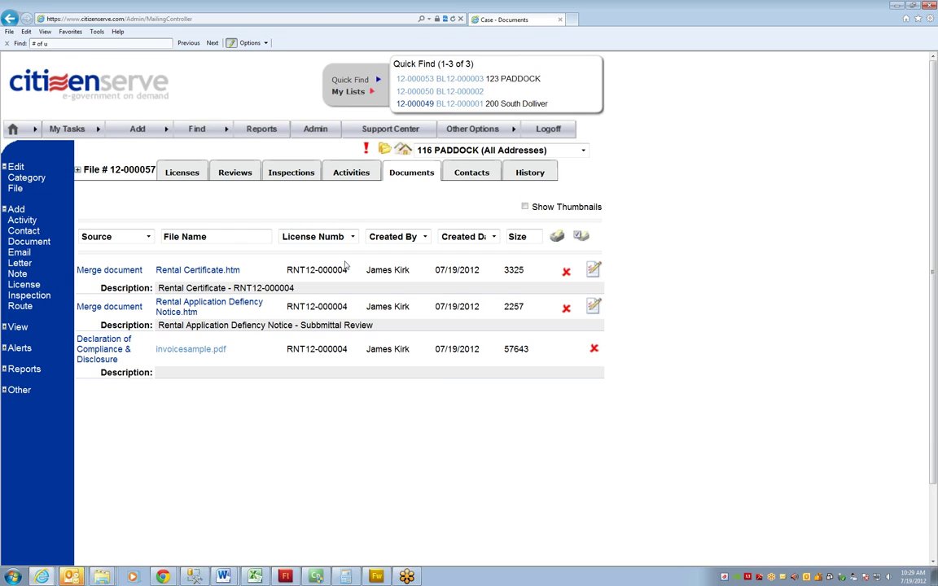
Go back to the Licenses list, where RNT12-000004 now shows Rooming Home, Issued 07/19/2012
{"action": "left_click", "coordinate": [181, 172]}
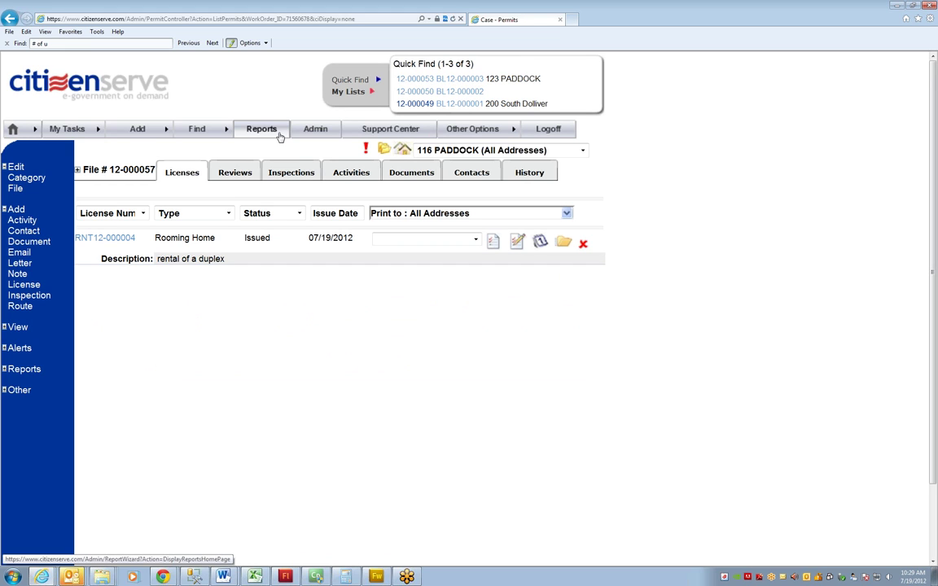
Run the Rental License Renewal Notices report from Reports and scroll through the renewal letters
{"action": "left_click", "coordinate": [278, 134]}
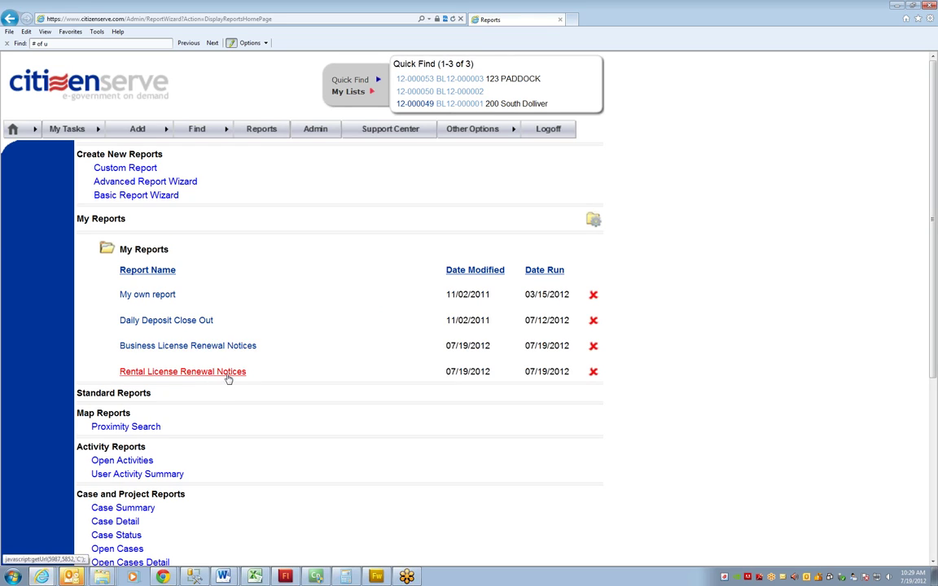
{"action": "left_click", "coordinate": [228, 374]}
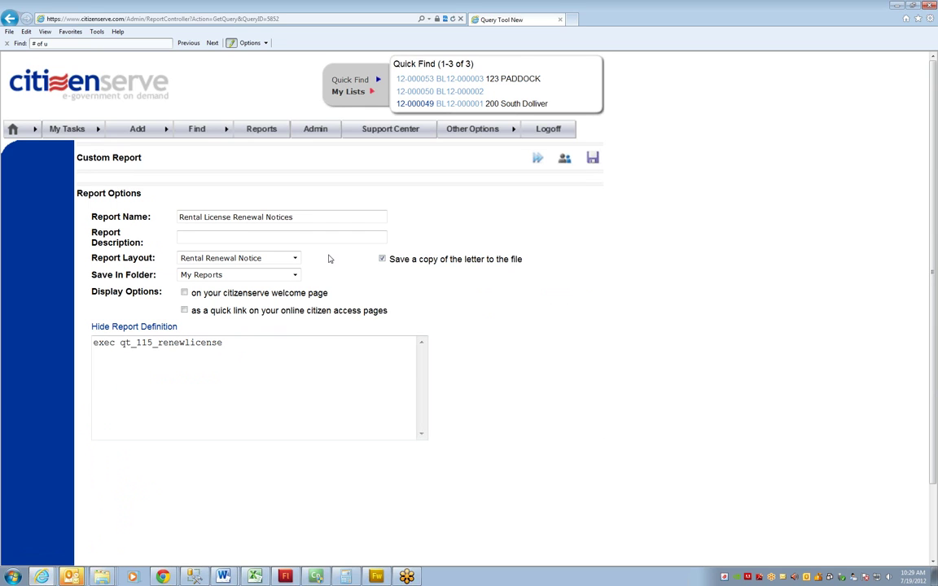
{"action": "left_click", "coordinate": [538, 160]}
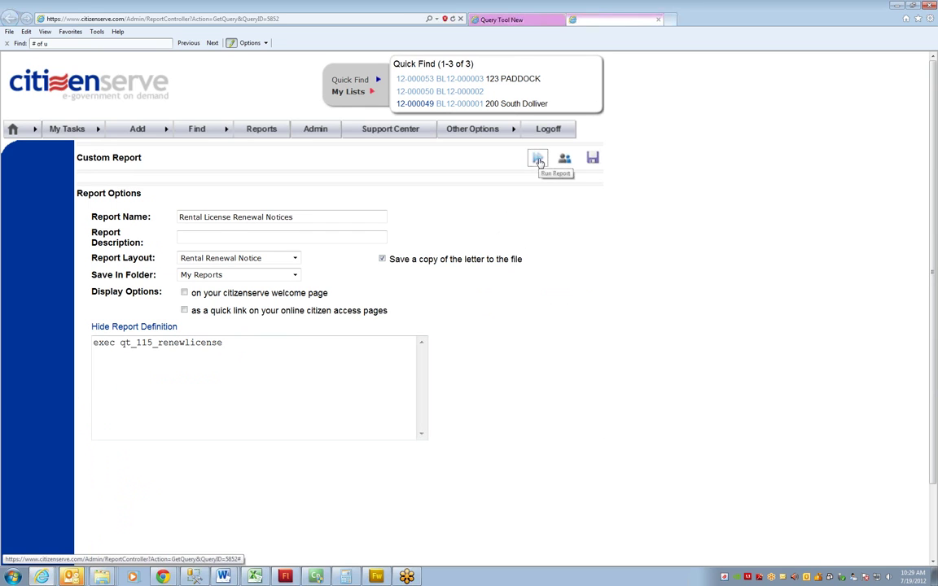
{"action": "scroll", "coordinate": [454, 240], "scroll_direction": "down", "scroll_amount": 2}
{"action": "scroll", "coordinate": [455, 241], "scroll_direction": "up", "scroll_amount": 2}
{"action": "left_click", "coordinate": [9, 31]}
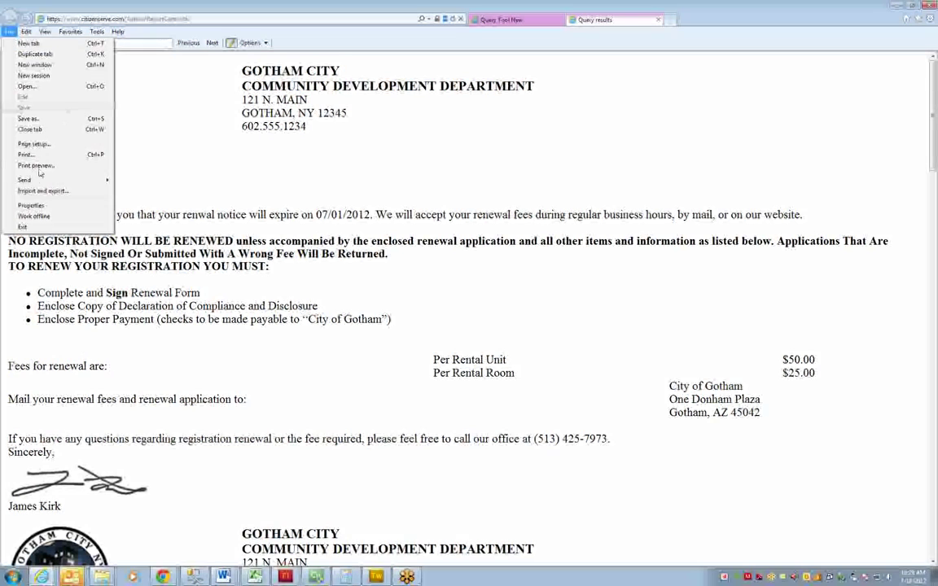
Print-preview the five renewal letters page by page, then close the preview and the letters
{"action": "left_click", "coordinate": [36, 165]}
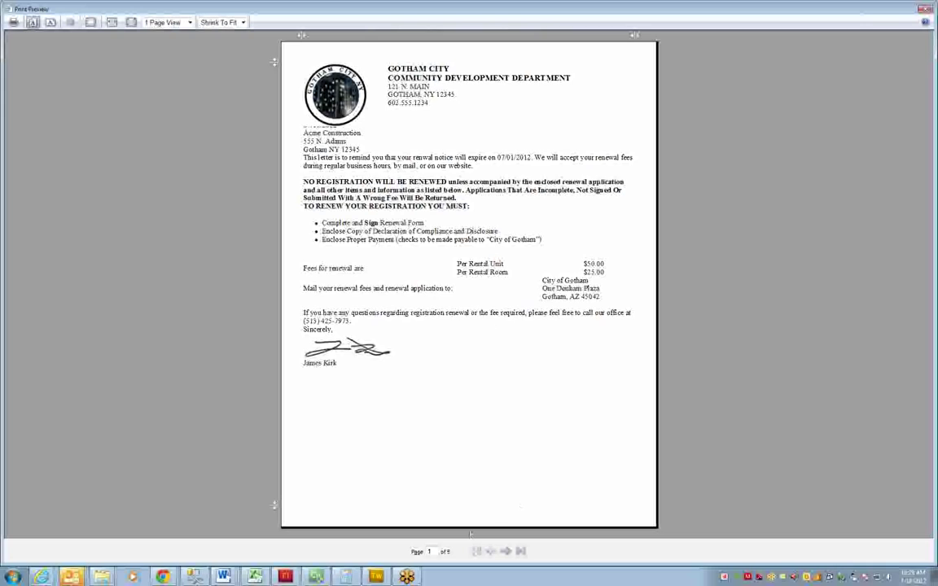
{"action": "left_click", "coordinate": [506, 551]}
{"action": "left_click", "coordinate": [506, 551]}
{"action": "left_click", "coordinate": [506, 551]}
{"action": "left_click", "coordinate": [506, 552]}
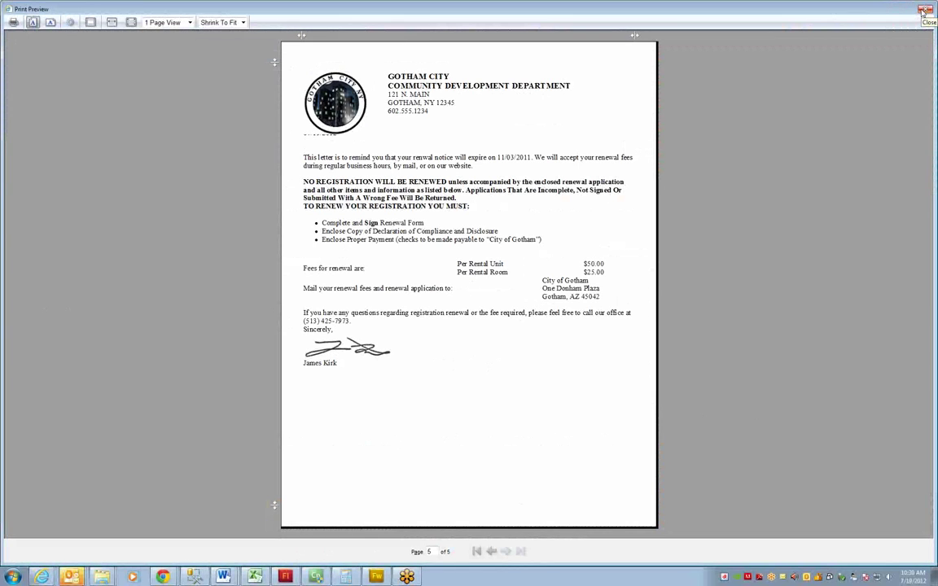
{"action": "left_click", "coordinate": [925, 11]}
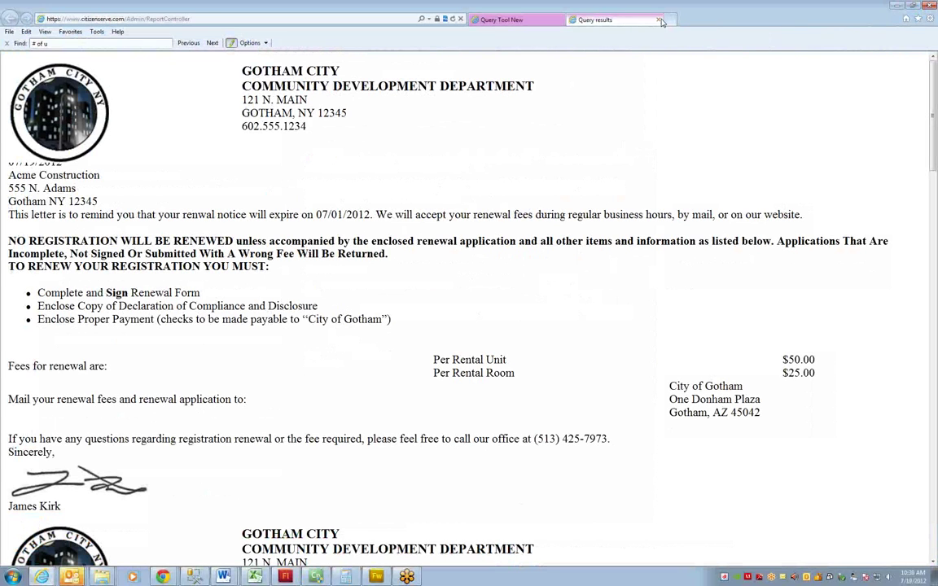
{"action": "left_click", "coordinate": [659, 20]}
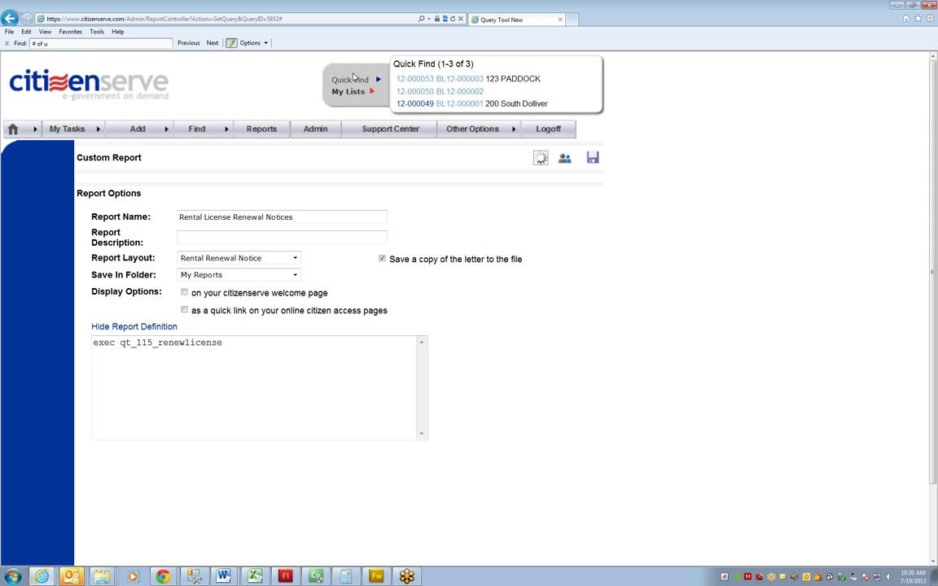
{"action": "mouse_move", "coordinate": [355, 79]}
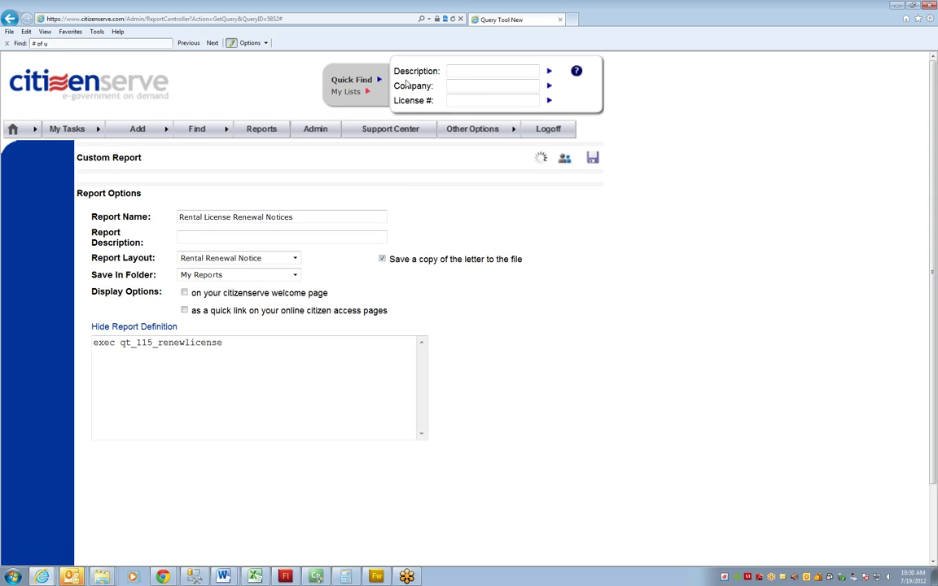
{"action": "left_click", "coordinate": [487, 101]}
{"action": "type", "text": "rnt"}
{"action": "key", "text": "Return"}
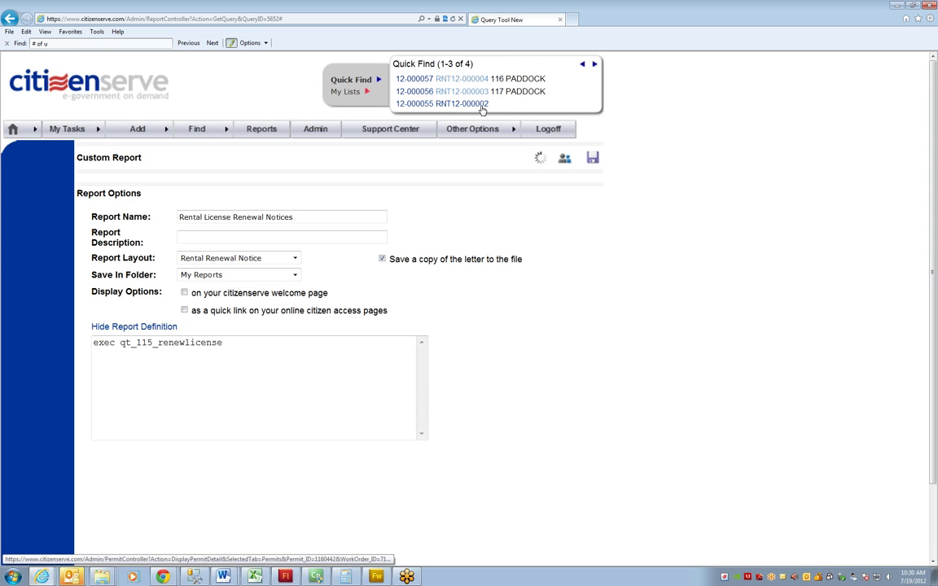
{"action": "left_click", "coordinate": [378, 79]}
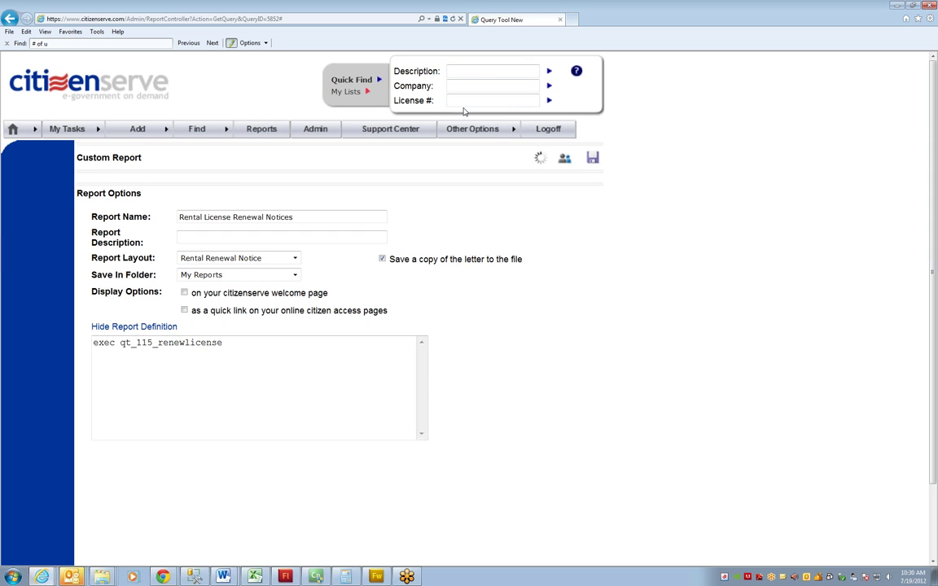
{"action": "mouse_move", "coordinate": [213, 130]}
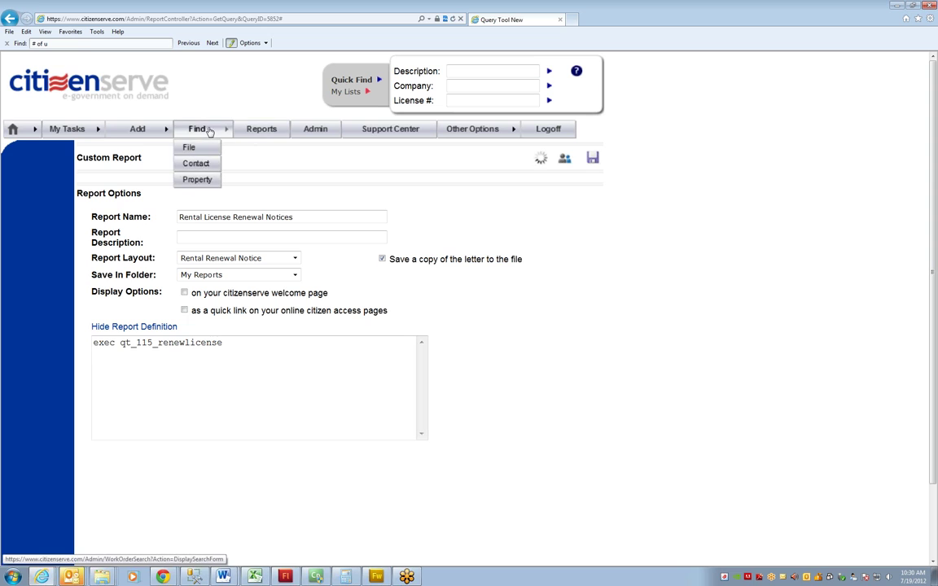
From the advanced file search, quick-find license number 'mt11'
{"action": "left_click", "coordinate": [209, 130]}
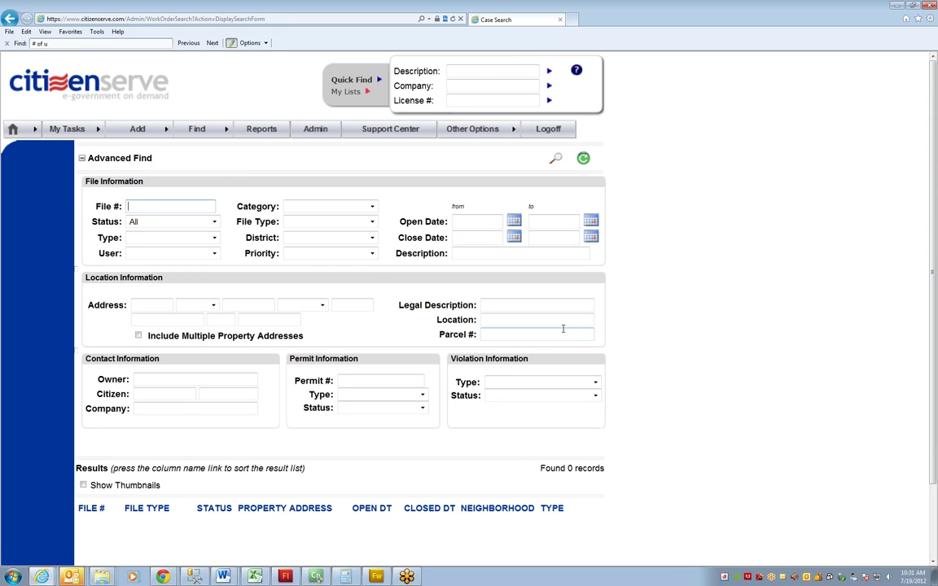
{"action": "left_click", "coordinate": [484, 101]}
{"action": "left_click", "coordinate": [453, 100]}
{"action": "type", "text": "mt11"}
{"action": "key", "text": "Return"}
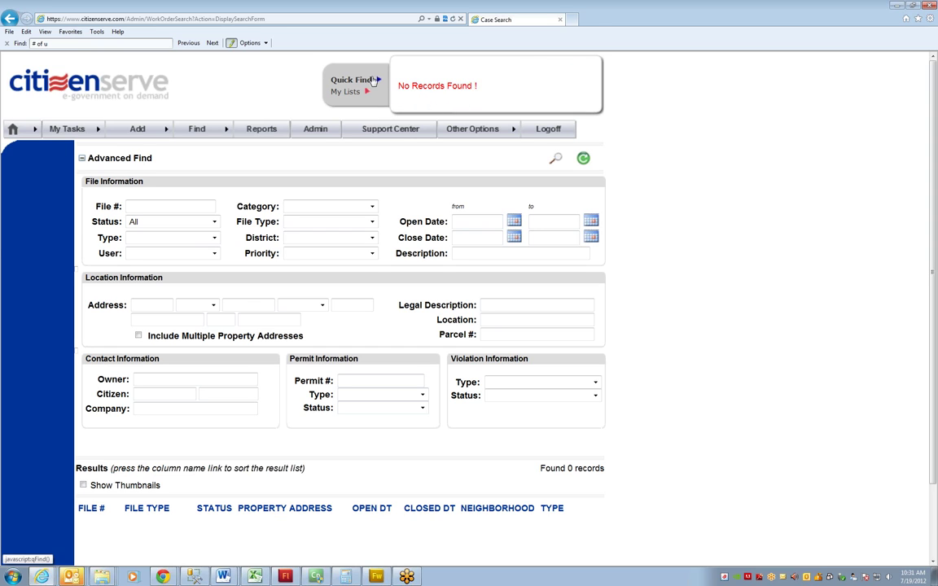
{"action": "type", "text": "r"}
{"action": "key", "text": "Return"}
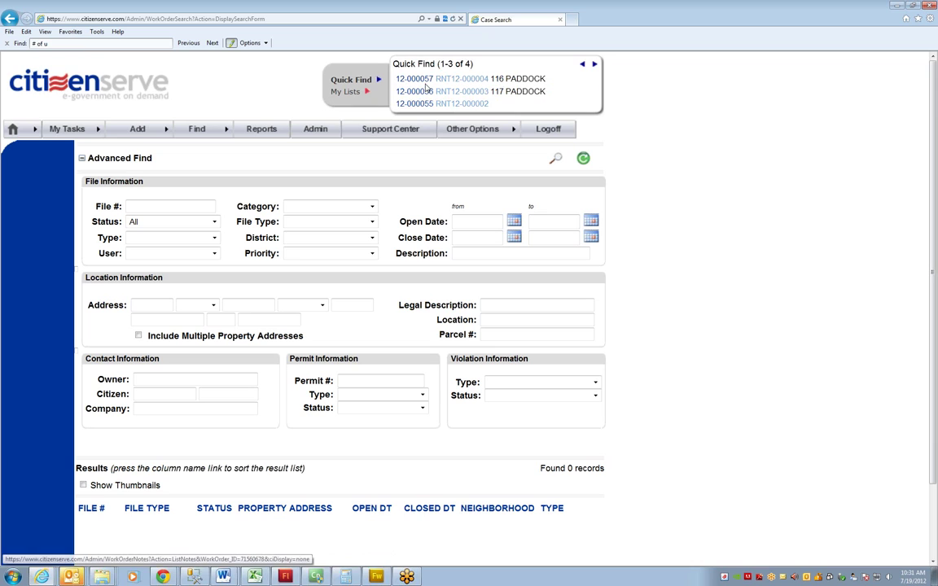
{"action": "left_click", "coordinate": [453, 93]}
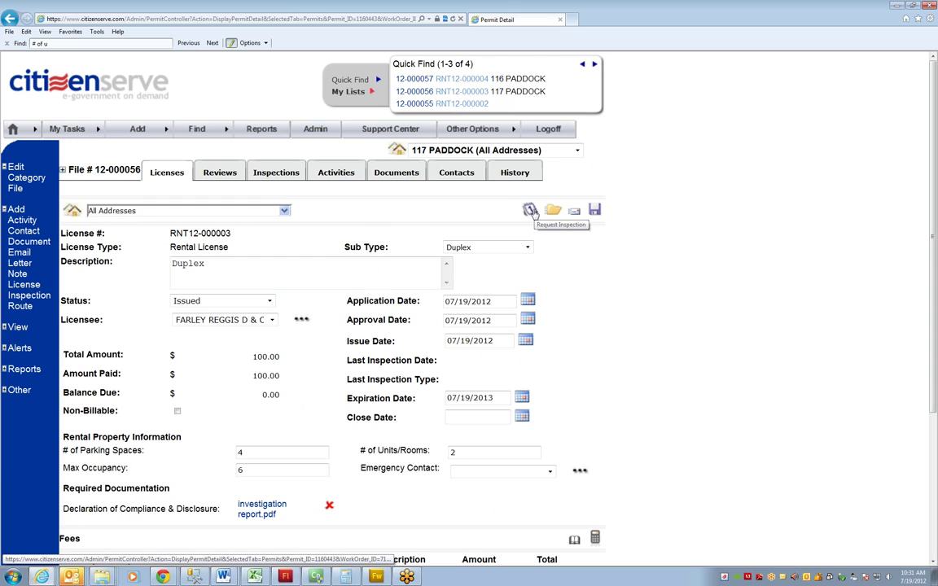
Request a new inspection for the license and make it a Rental Inspection
{"action": "left_click", "coordinate": [531, 211]}
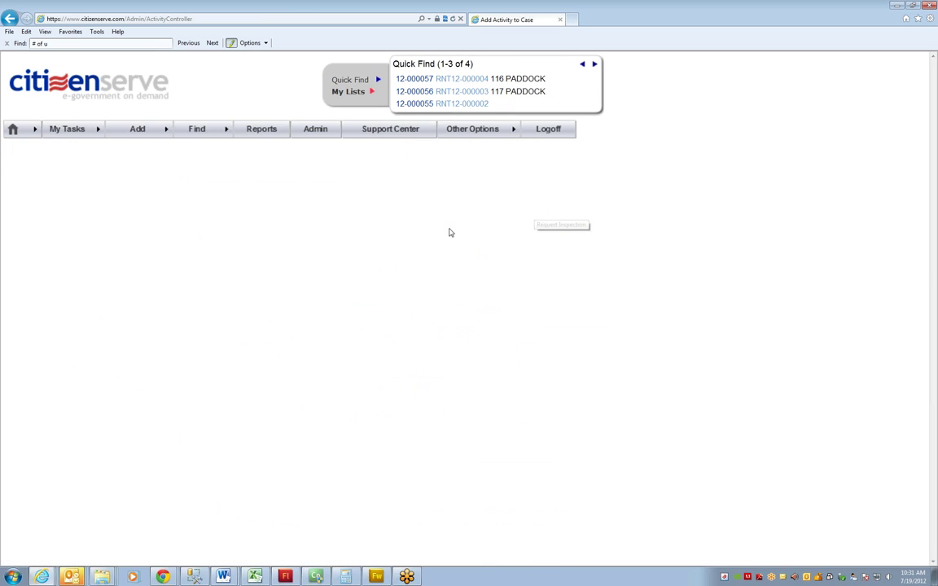
{"action": "left_click", "coordinate": [242, 260]}
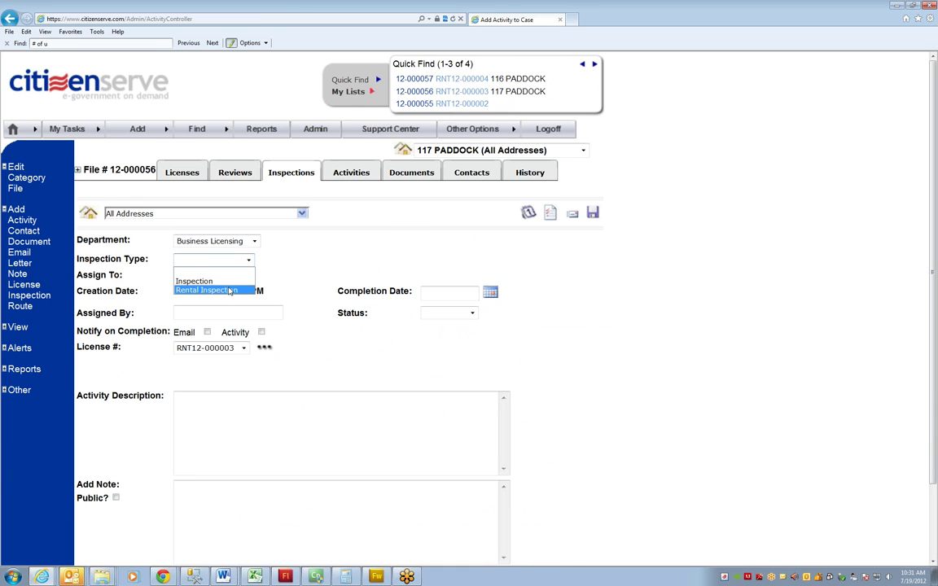
{"action": "left_click", "coordinate": [206, 290]}
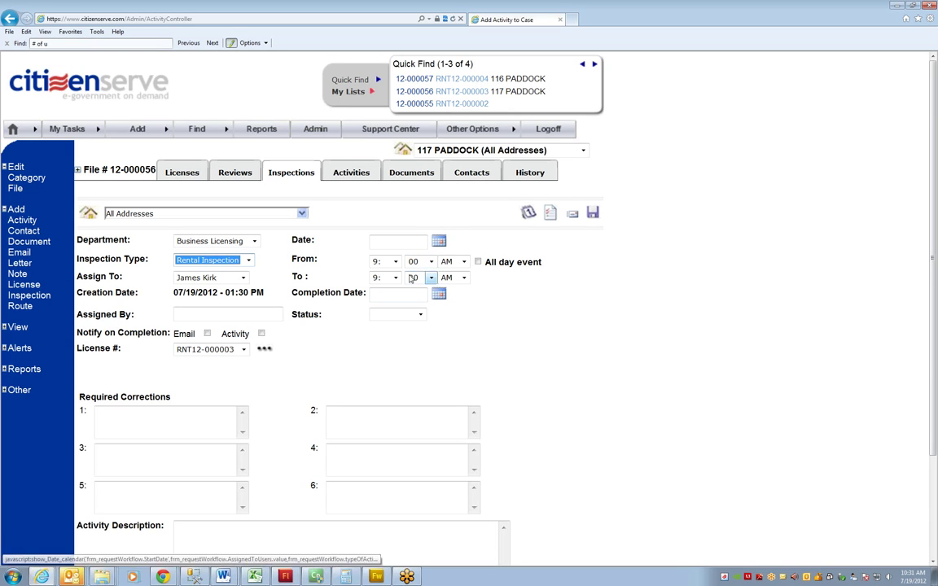
Book the inspection from 4:00 PM to 5:00 PM on the calendar, then return to the welcome page
{"action": "left_click", "coordinate": [438, 241]}
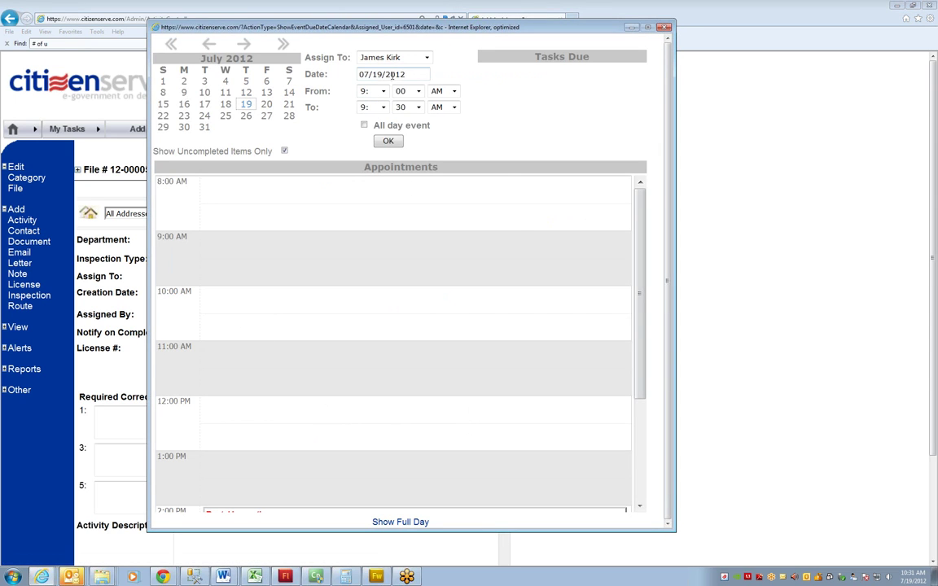
{"action": "scroll", "coordinate": [631, 358], "scroll_direction": "down", "scroll_amount": 3}
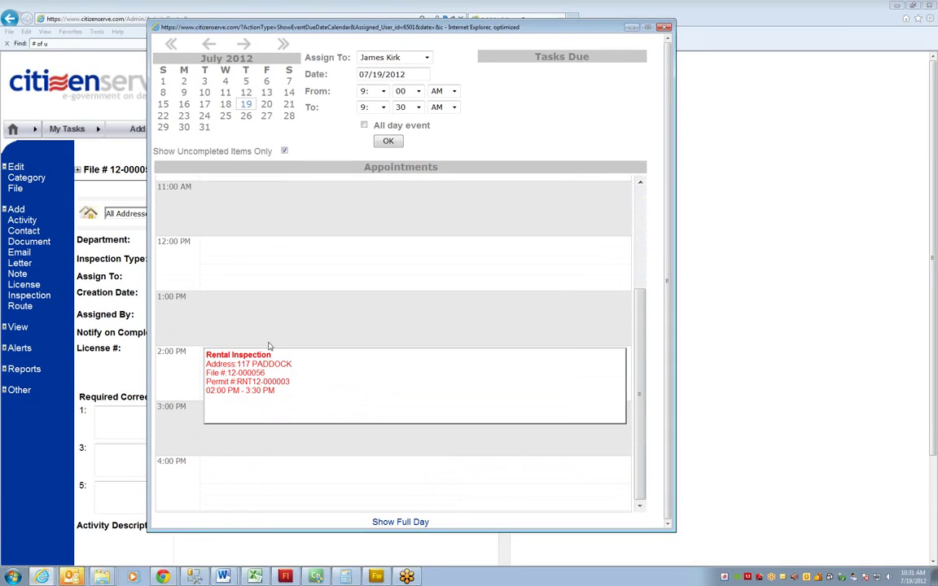
{"action": "left_click", "coordinate": [384, 91]}
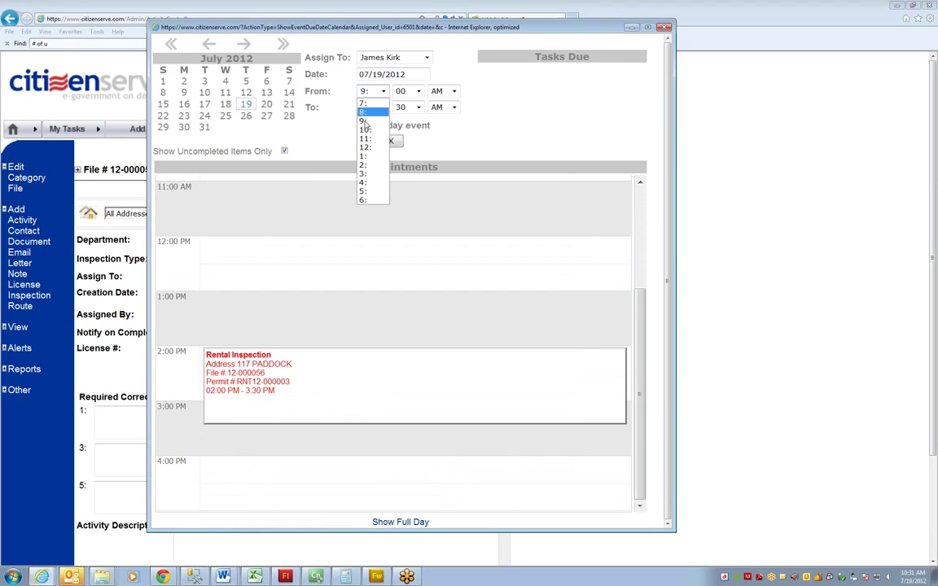
{"action": "left_click", "coordinate": [363, 183]}
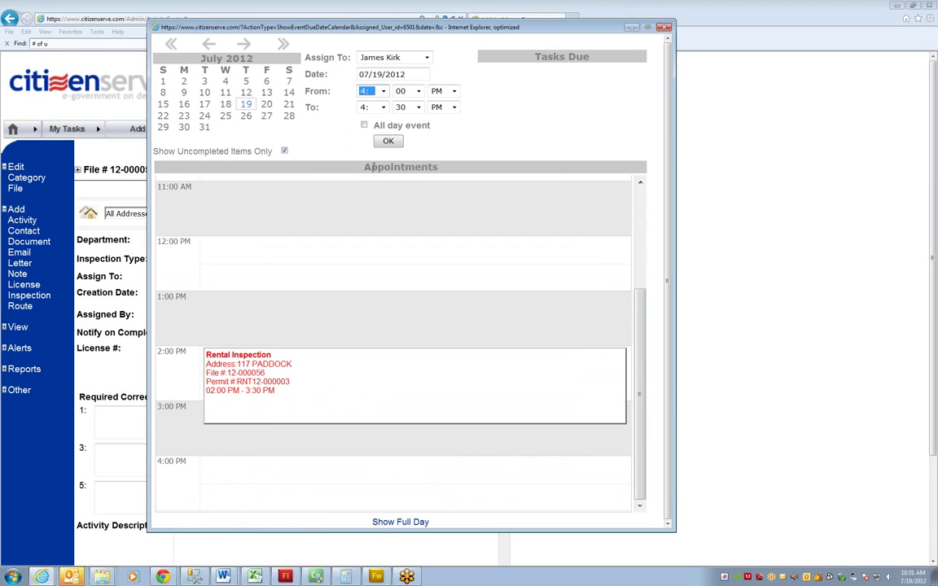
{"action": "left_click", "coordinate": [384, 106]}
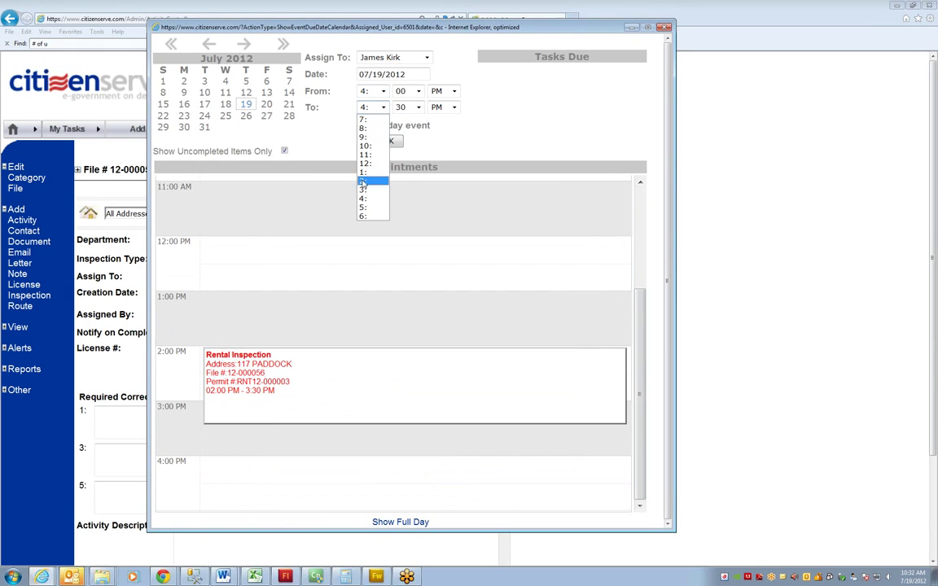
{"action": "left_click", "coordinate": [363, 208]}
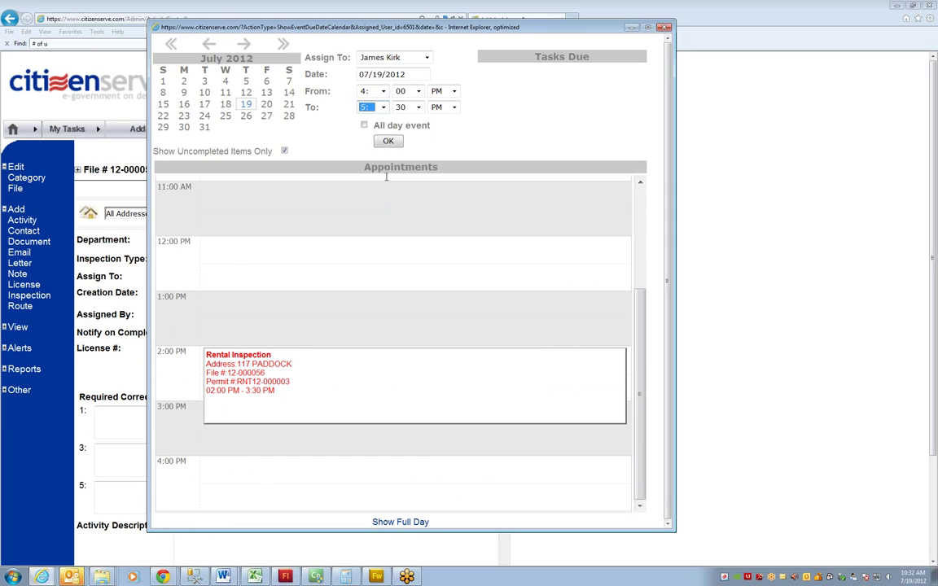
{"action": "left_click", "coordinate": [389, 145]}
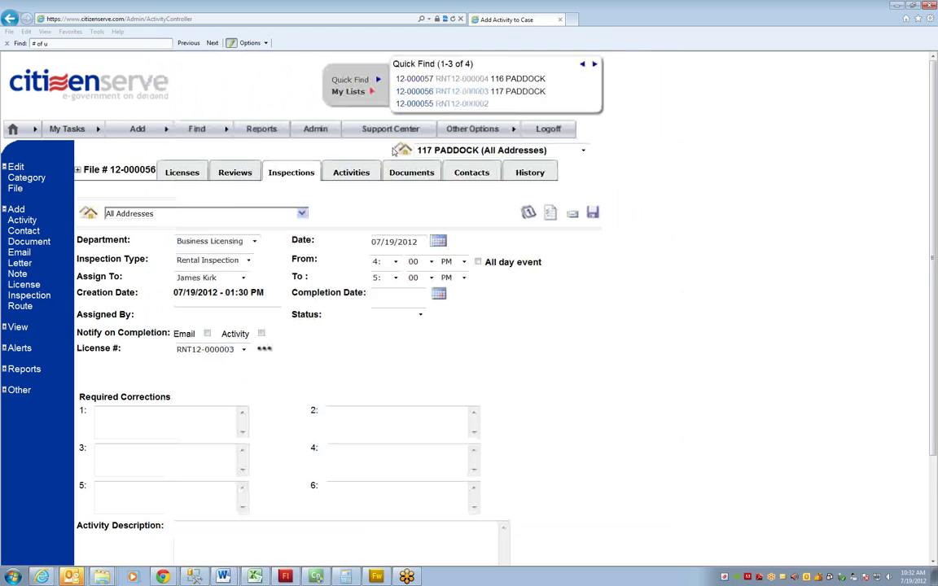
{"action": "left_click", "coordinate": [147, 88]}
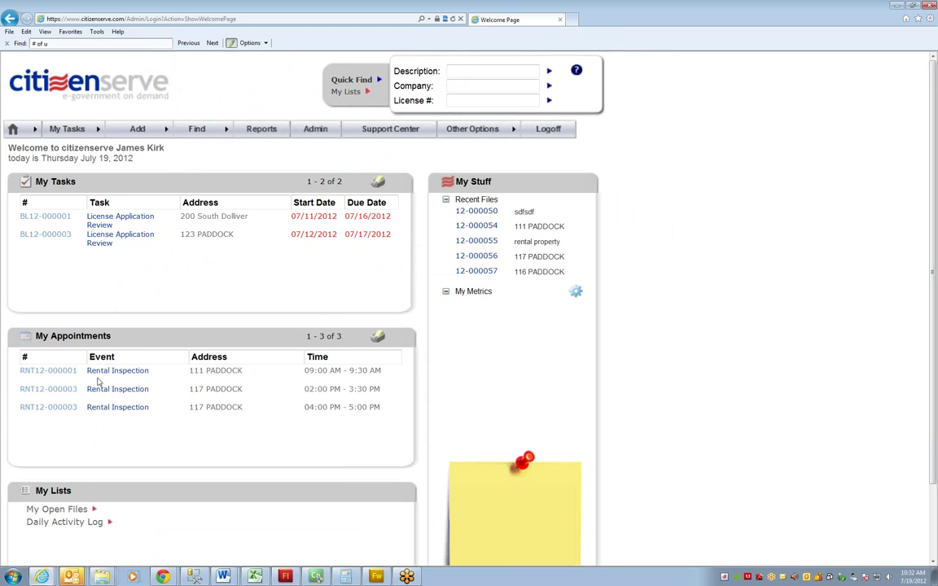
Open My Appointments for week 29 and view Thursday 7/19/2012 scrolled to 2:00 PM
{"action": "left_click", "coordinate": [75, 337]}
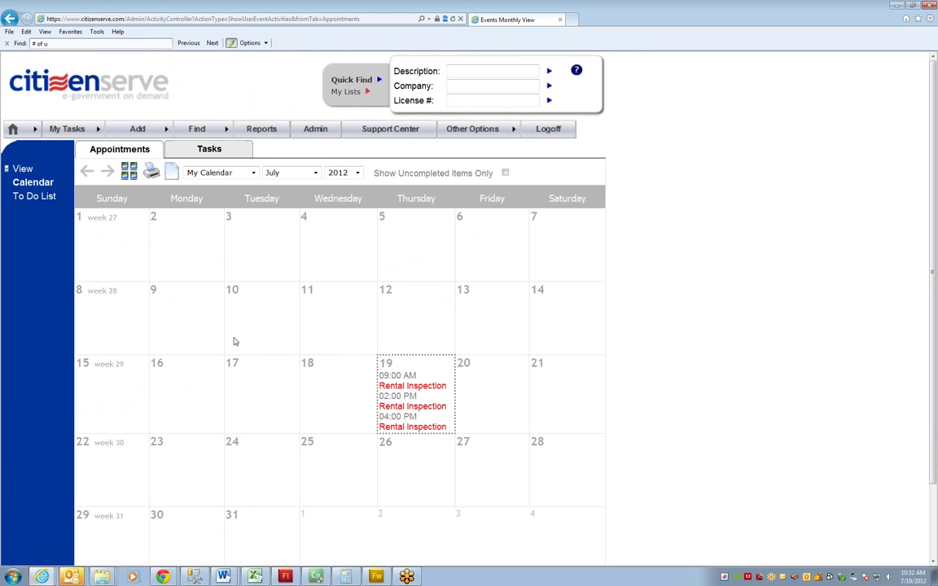
{"action": "left_click", "coordinate": [106, 366]}
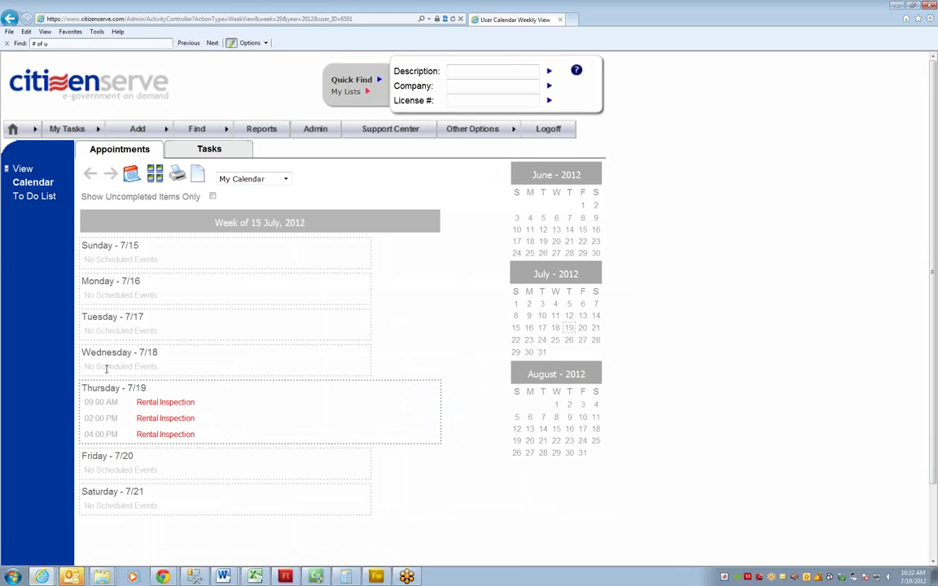
{"action": "left_click", "coordinate": [115, 392]}
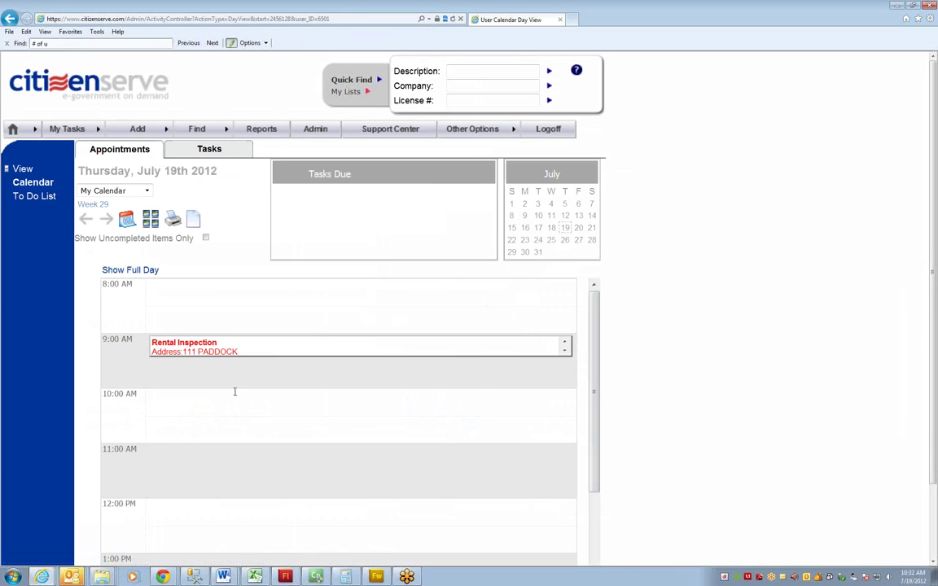
{"action": "left_click_drag", "start_coordinate": [601, 337], "coordinate": [595, 444]}
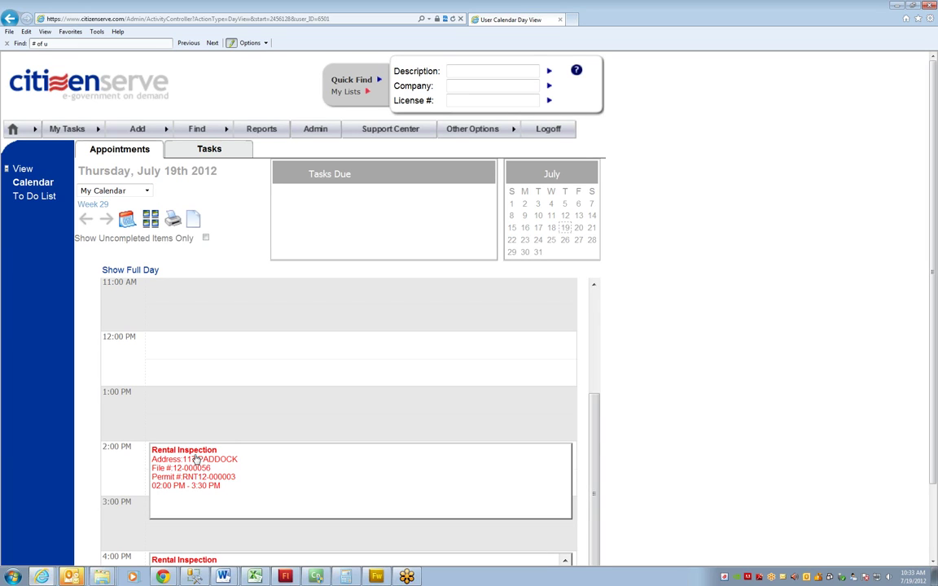
{"action": "left_click", "coordinate": [200, 456]}
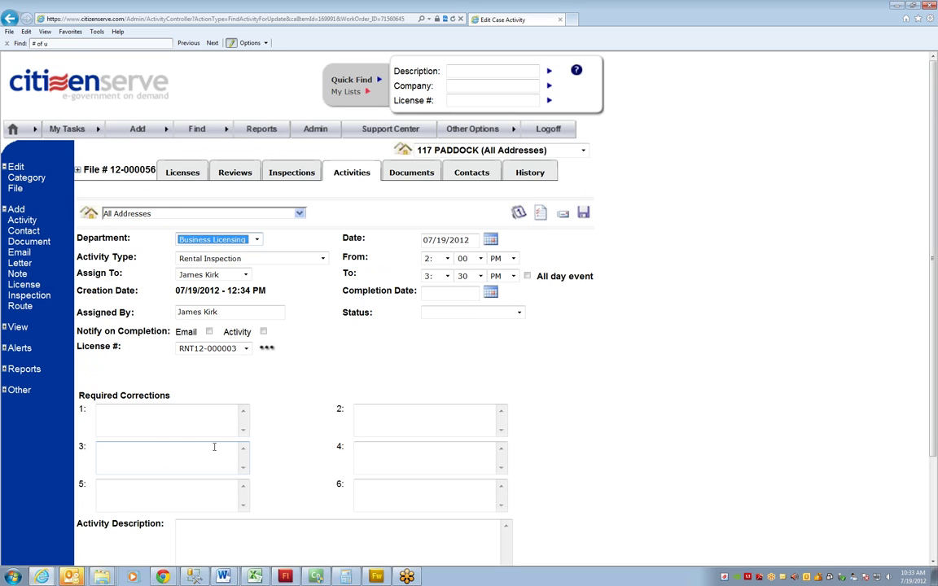
Set the inspection status to Fail with completion date 7/19/2012
{"action": "mouse_move", "coordinate": [200, 130]}
{"action": "left_click", "coordinate": [450, 314]}
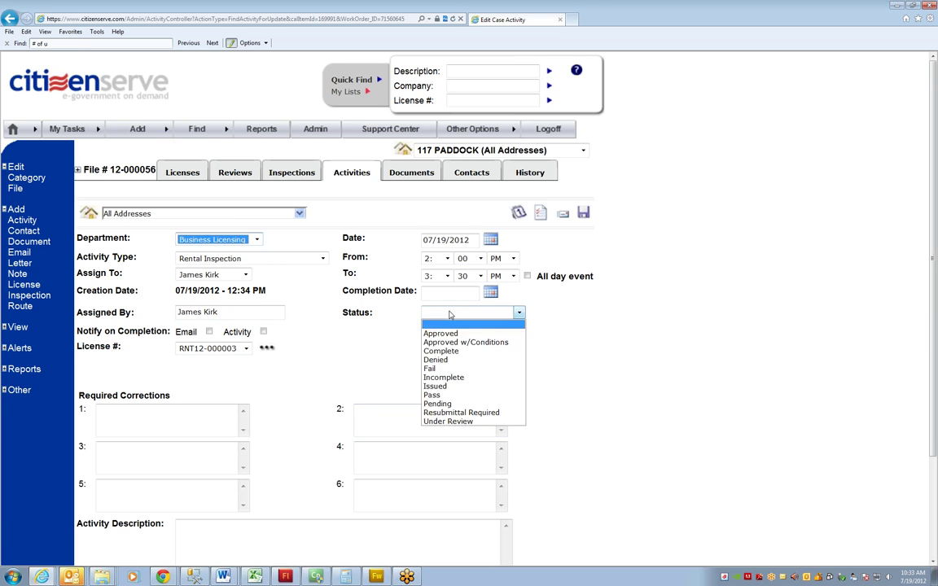
{"action": "left_click", "coordinate": [436, 368]}
{"action": "key", "text": "shift+Tab"}
{"action": "type", "text": "7/19/2012"}
Enter first required correction: window in 1st bedroom is broken and must be replaced
{"action": "left_click", "coordinate": [193, 411]}
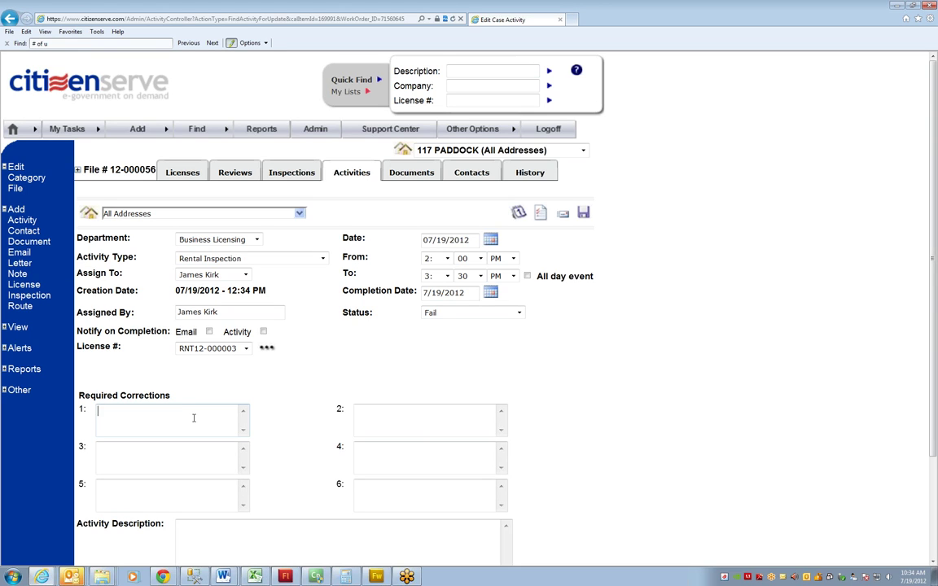
{"action": "type", "text": "window in 1st bedt"}
{"action": "key", "text": "BackSpace"}
{"action": "type", "text": "room is"}
{"action": "type", "text": " bt"}
{"action": "key", "text": "BackSpace"}
{"action": "type", "text": "roke"}
{"action": "key", "text": "BackSpace"}
{"action": "type", "text": "n an"}
{"action": "key", "text": "BackSpace"}
{"action": "key", "text": "BackSpace"}
{"action": "key", "text": "BackSpace"}
{"action": "type", "text": "and mus"}
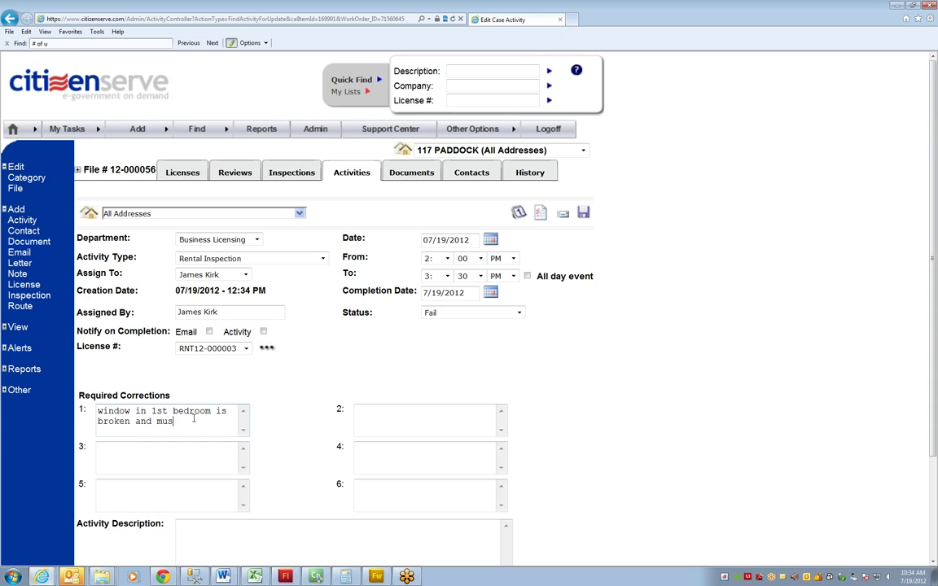
{"action": "type", "text": "t be replaced"}
Enter second required correction: 'here is another thing that must be fixed'
{"action": "key", "text": "Tab"}
{"action": "type", "text": "here is another thing"}
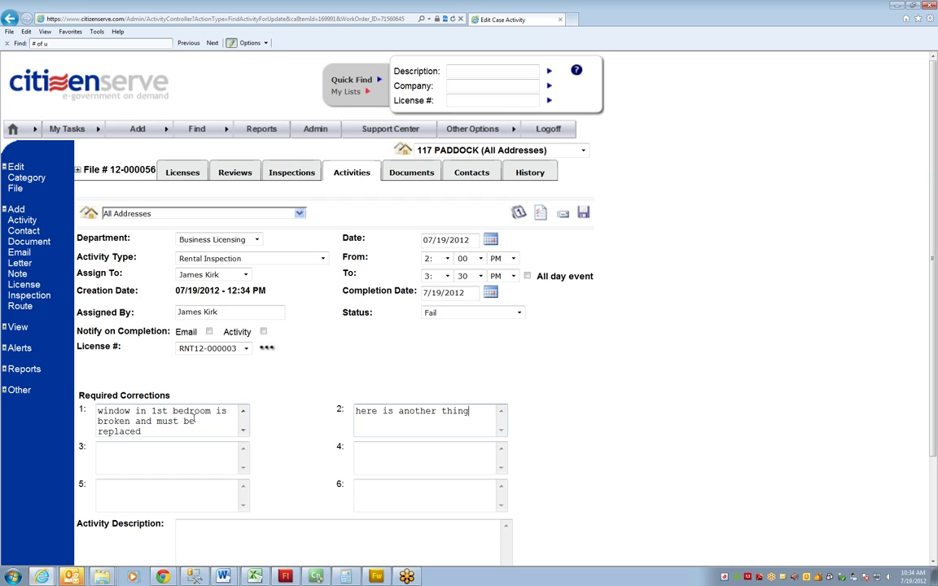
{"action": "type", "text": " that must be fixed"}
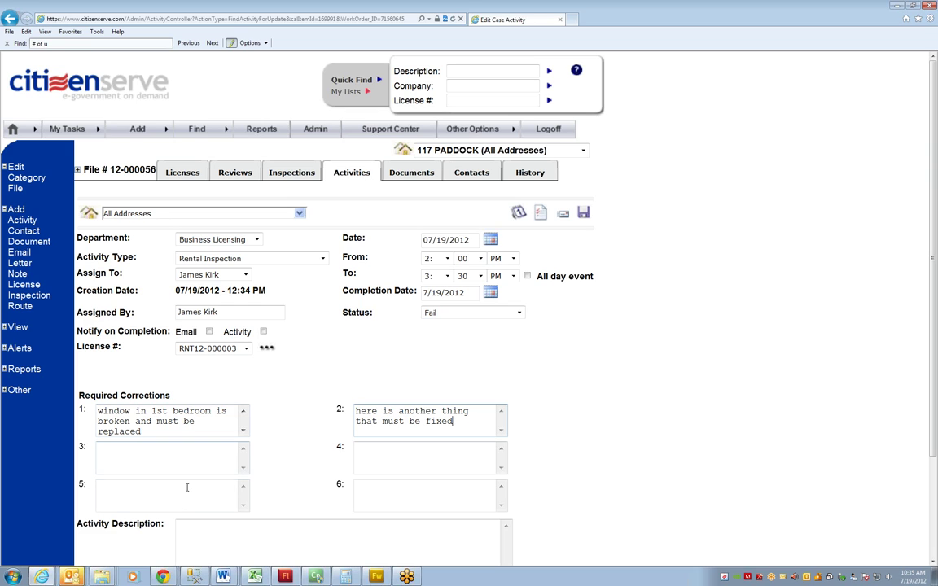
{"action": "left_click", "coordinate": [412, 487]}
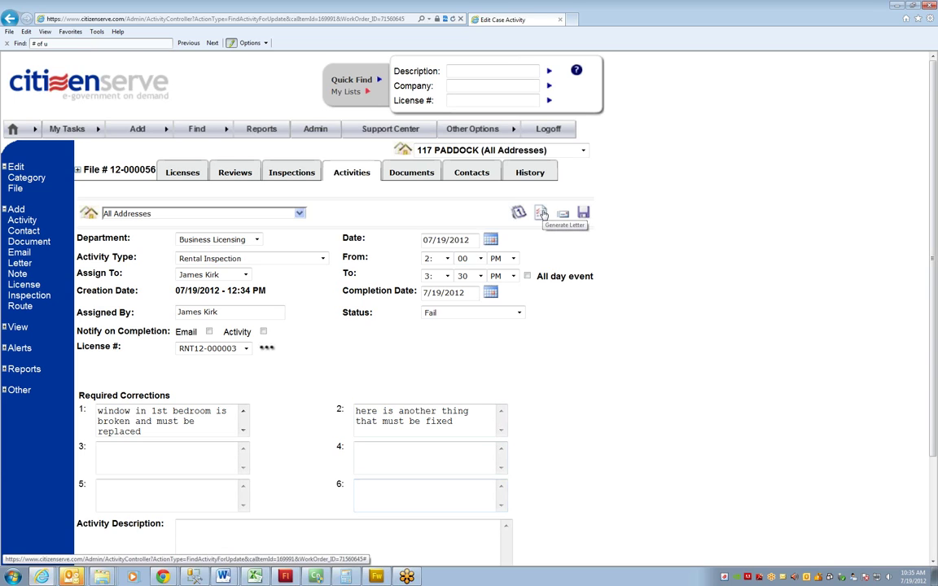
{"action": "left_click", "coordinate": [481, 174]}
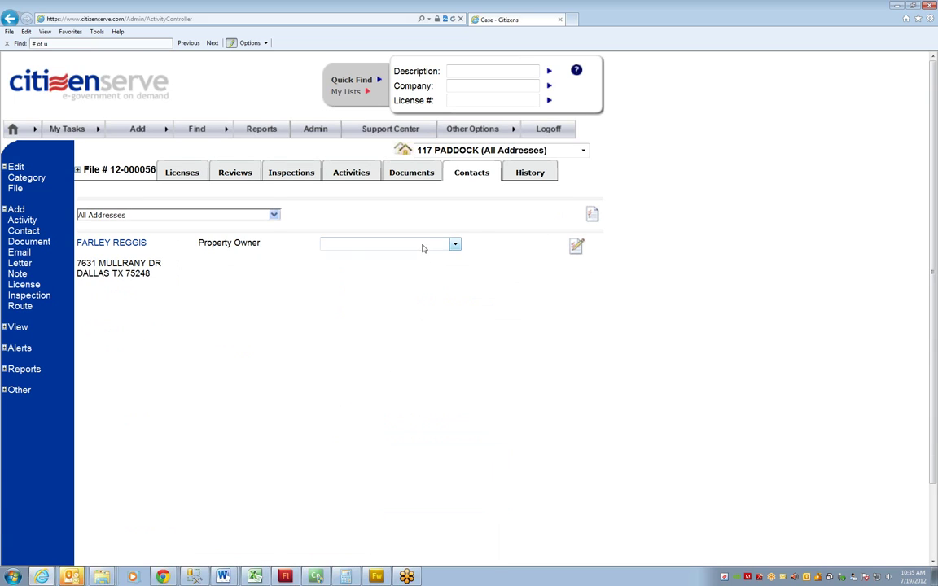
Generate the Rental Inspection Report letter for the Property Owner and close its preview
{"action": "left_click", "coordinate": [423, 245]}
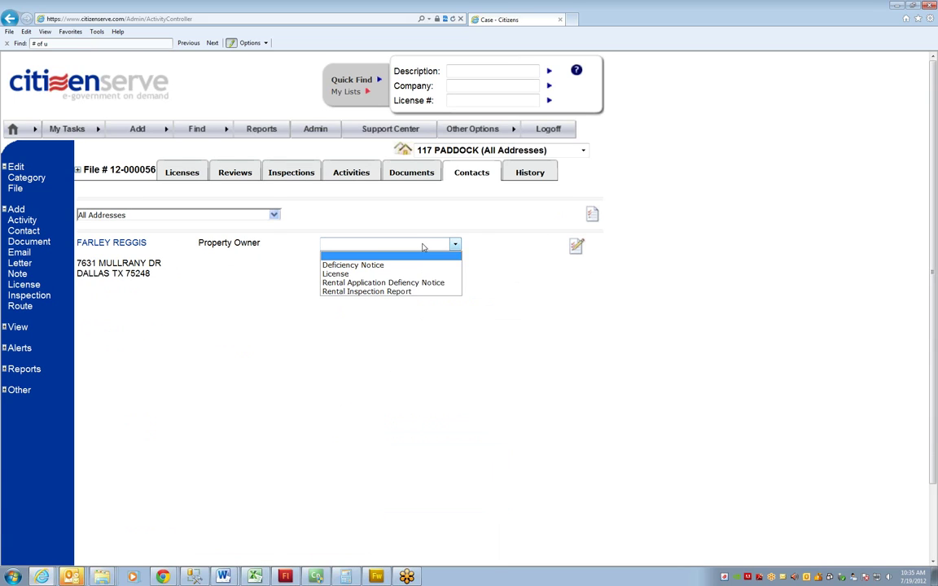
{"action": "left_click", "coordinate": [405, 291]}
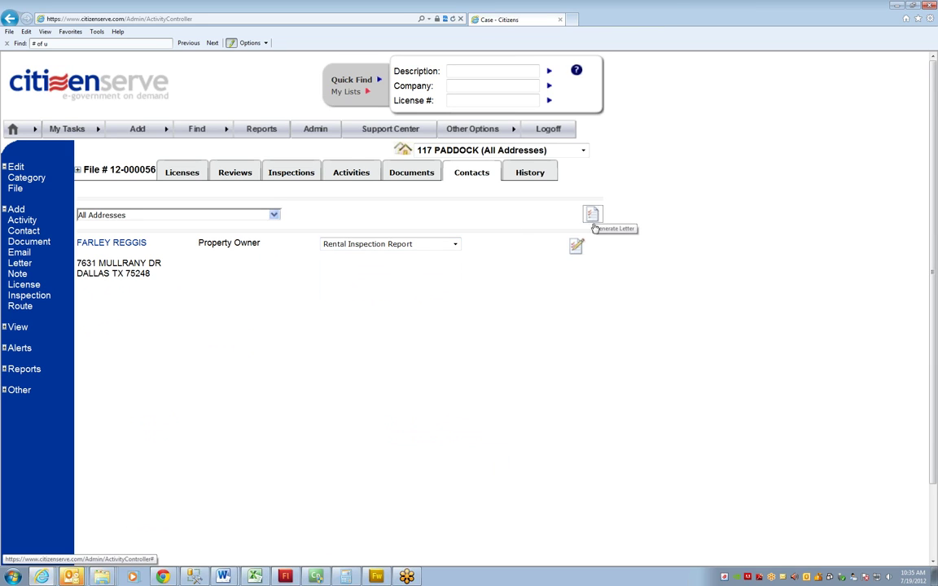
{"action": "left_click", "coordinate": [594, 224]}
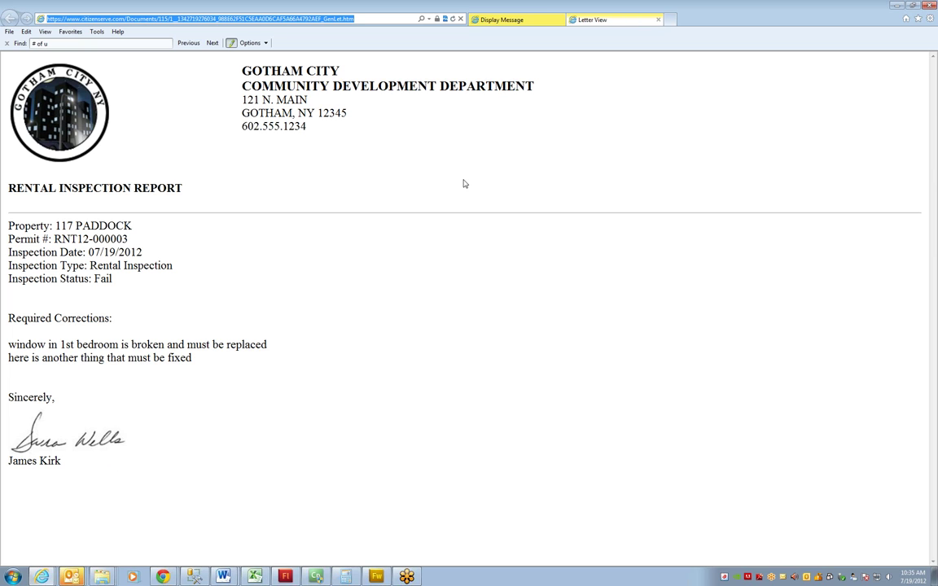
{"action": "left_click", "coordinate": [659, 20]}
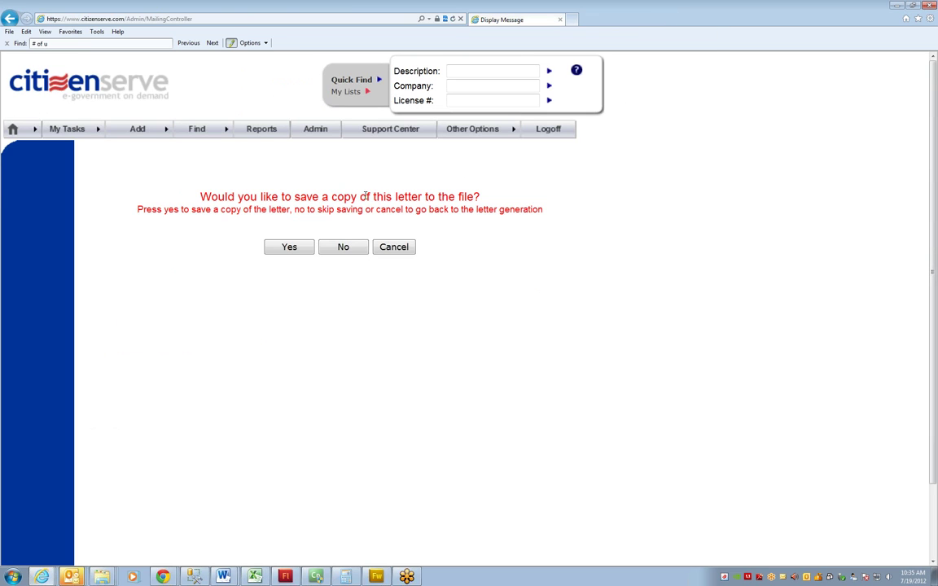
Save a copy of the letter to the case file, then view the case's Inspections
{"action": "left_click", "coordinate": [288, 248]}
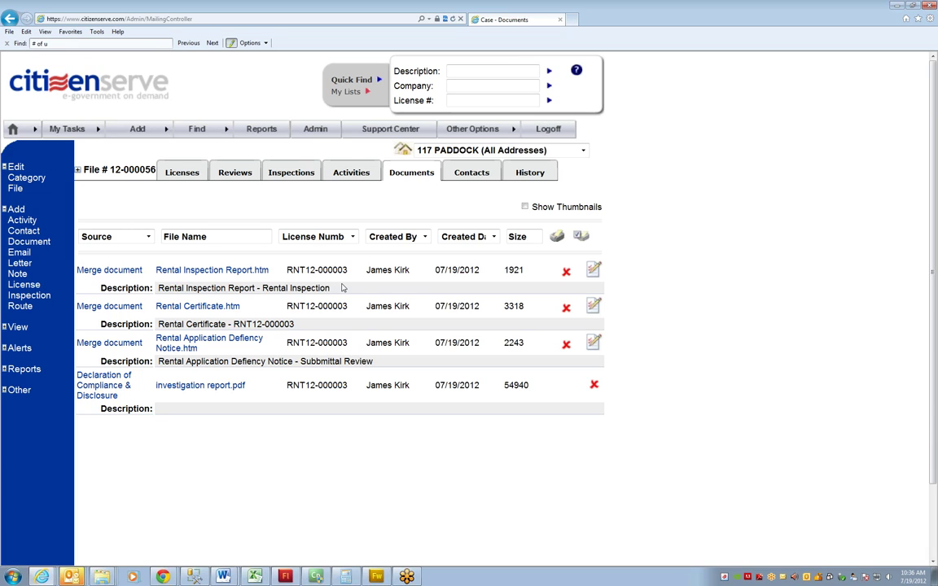
{"action": "left_click", "coordinate": [292, 175]}
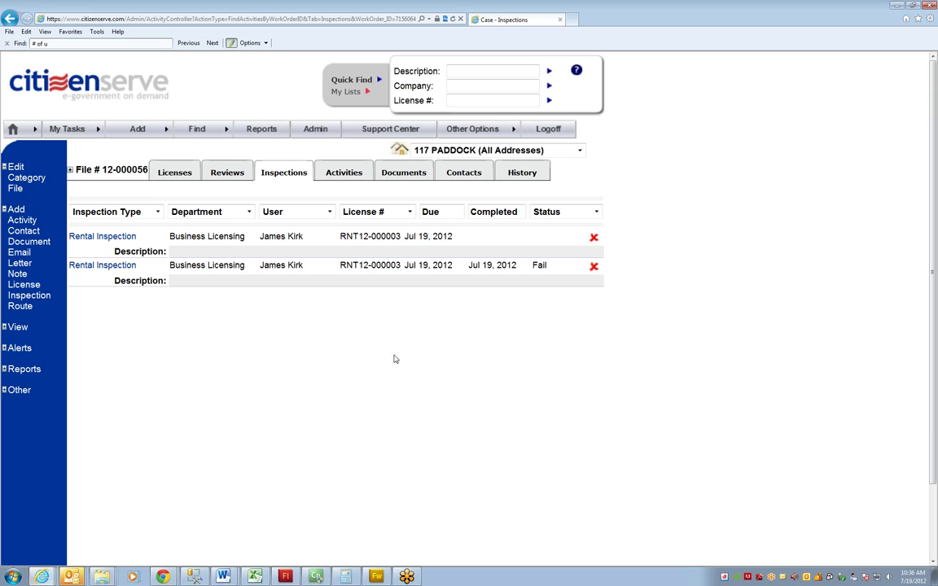
Reopen the failed 2:00–3:30 PM Rental Inspection record on file 12-000056
{"action": "left_click", "coordinate": [102, 266]}
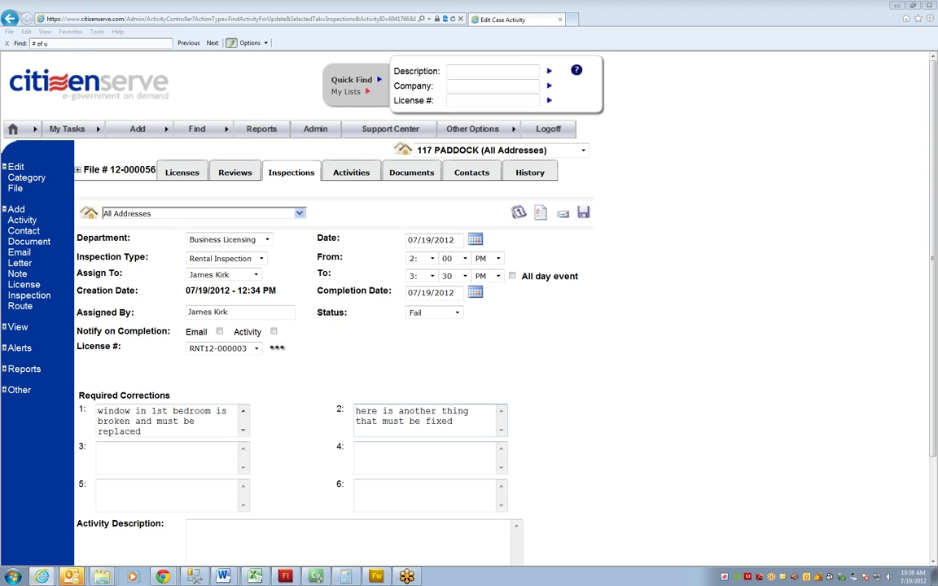
Maximize the Citizen Portal window and go to Licensing, Apply for a License online
{"action": "mouse_move", "coordinate": [213, 127]}
{"action": "left_mouse_down"}
{"action": "mouse_move", "coordinate": [499, 160]}
{"action": "mouse_move", "coordinate": [662, 135]}
{"action": "mouse_move", "coordinate": [698, 79]}
{"action": "mouse_move", "coordinate": [644, 64]}
{"action": "left_mouse_up"}
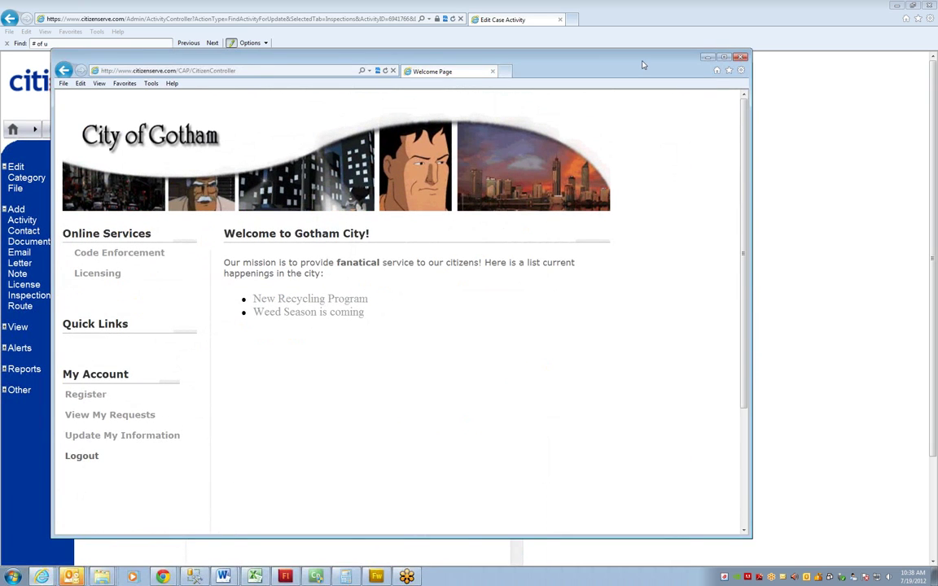
{"action": "double_click", "coordinate": [644, 65]}
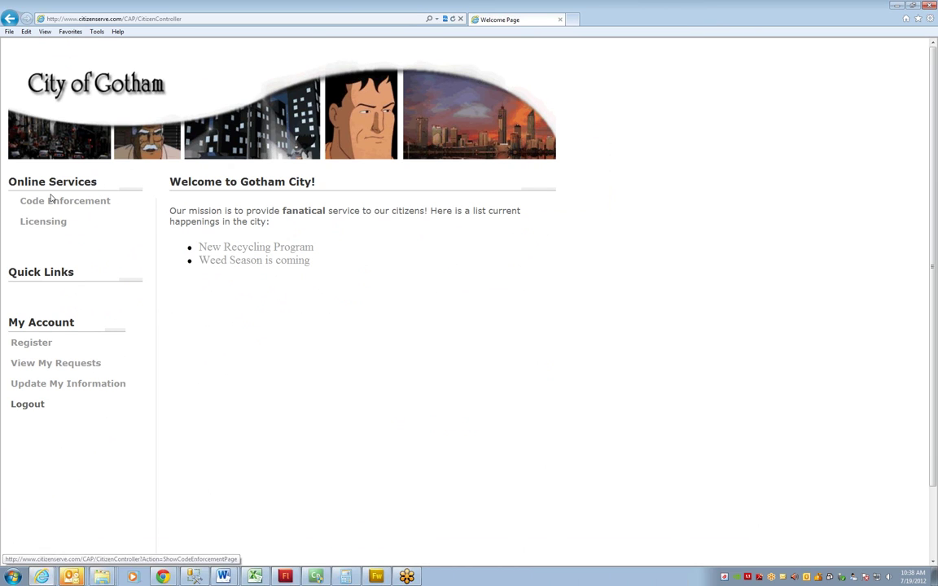
{"action": "left_click", "coordinate": [42, 227]}
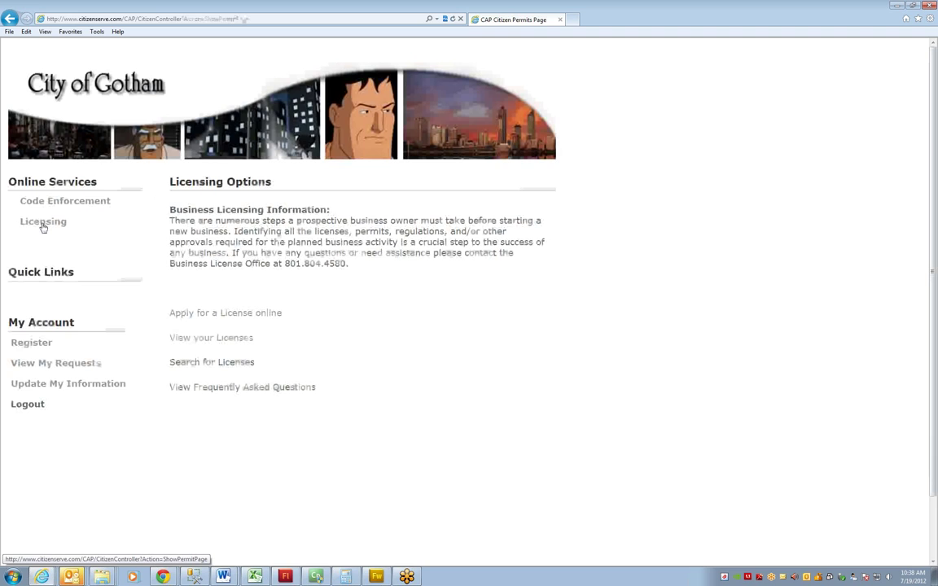
{"action": "left_click", "coordinate": [264, 314]}
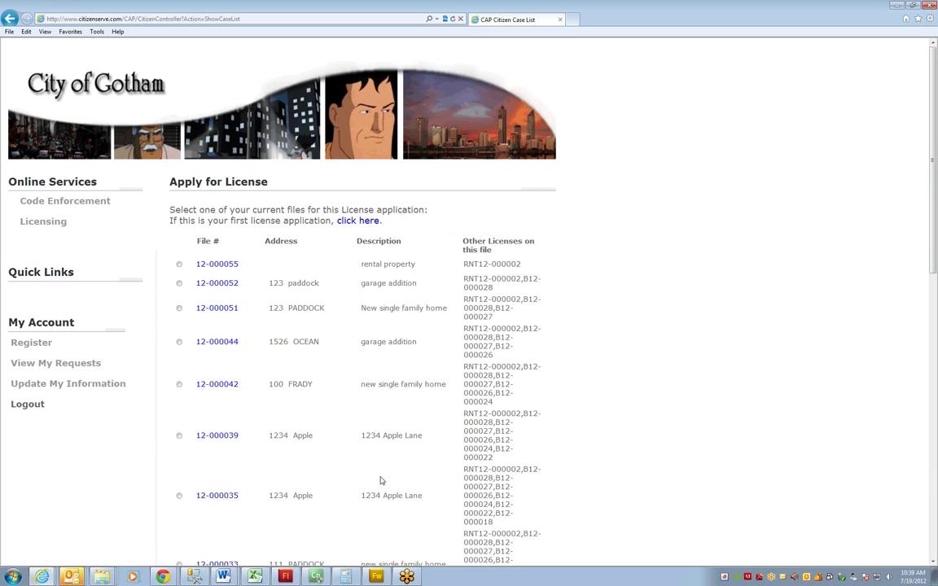
Start a first-time application with placeholder text and choose the Single Family Home license type
{"action": "left_click", "coordinate": [374, 221]}
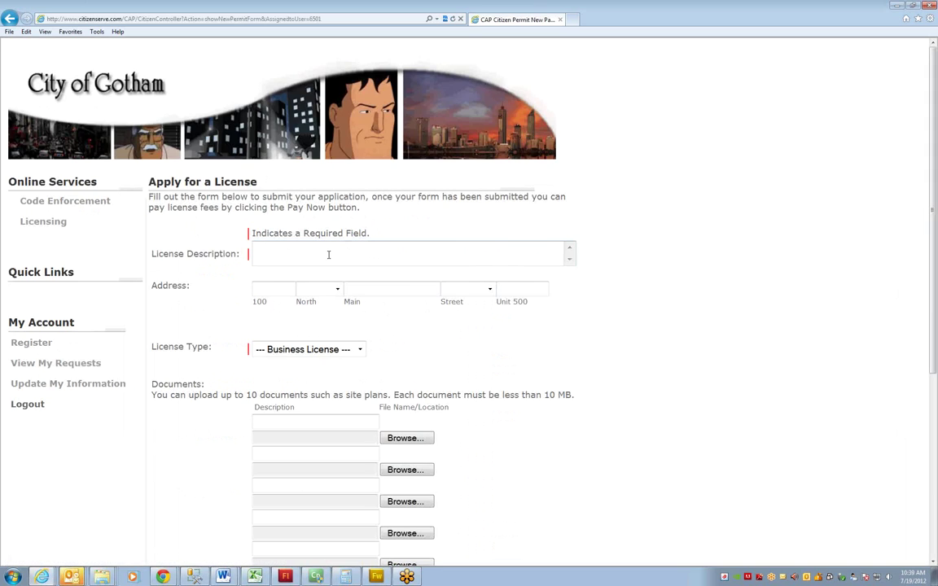
{"action": "type", "text": ";lsdkjfs;dlk js;ldkfj"}
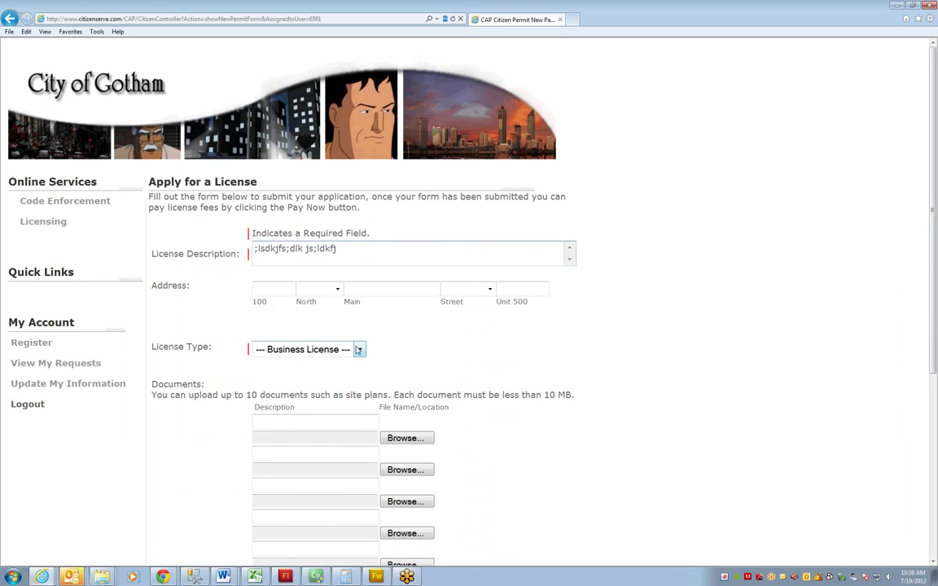
{"action": "left_click", "coordinate": [359, 349]}
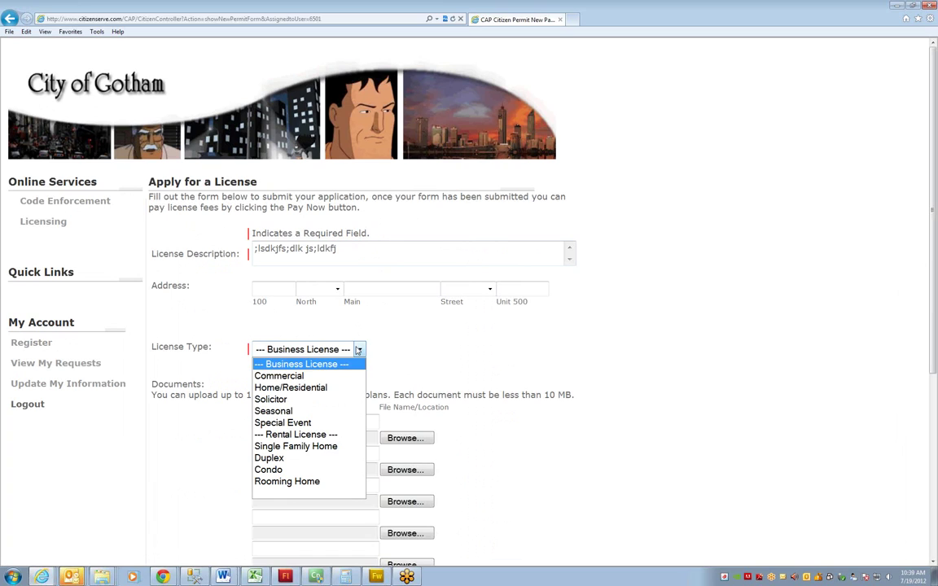
{"action": "left_click", "coordinate": [302, 449]}
Enter 12 parking spaces and 51 units, submit the application, and return to Licensing
{"action": "left_click", "coordinate": [518, 388]}
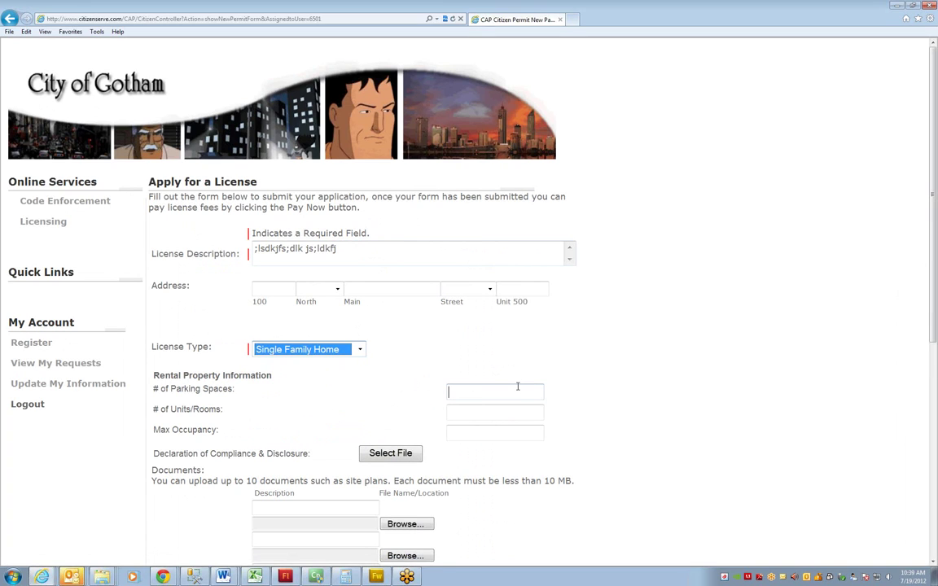
{"action": "type", "text": "12"}
{"action": "key", "text": "Tab"}
{"action": "type", "text": "51"}
{"action": "left_click", "coordinate": [489, 428]}
{"action": "scroll", "coordinate": [491, 428], "scroll_direction": "down", "scroll_amount": 5}
{"action": "left_click", "coordinate": [270, 482]}
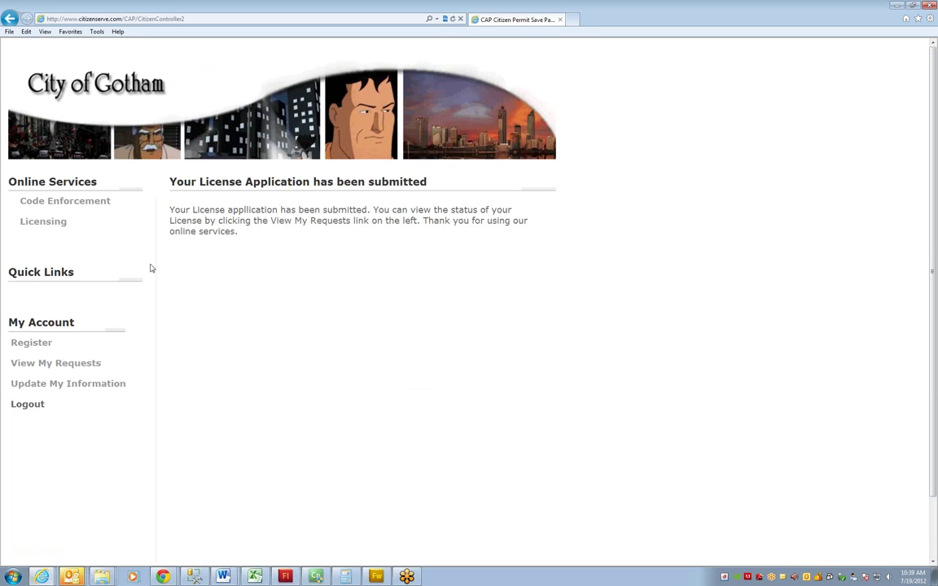
{"action": "left_click", "coordinate": [38, 221]}
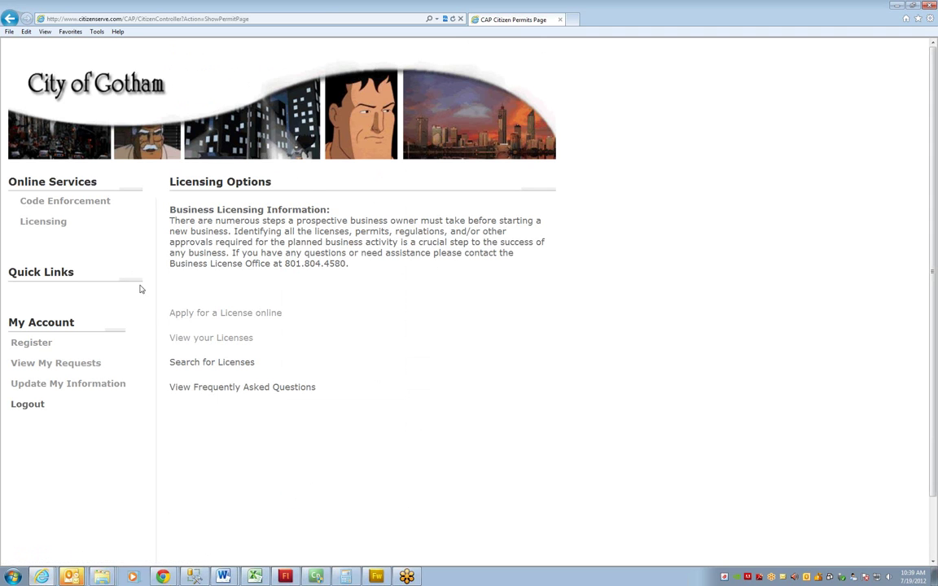
List your licenses, check RNT12-000005, then open RNT12-000002 with its $100.00 balance due
{"action": "left_click", "coordinate": [185, 338]}
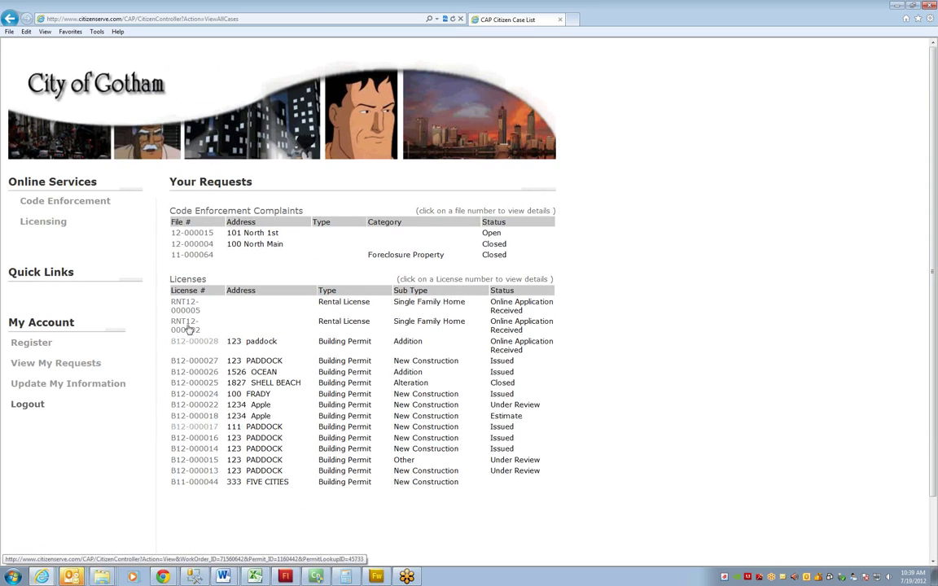
{"action": "left_click", "coordinate": [189, 309]}
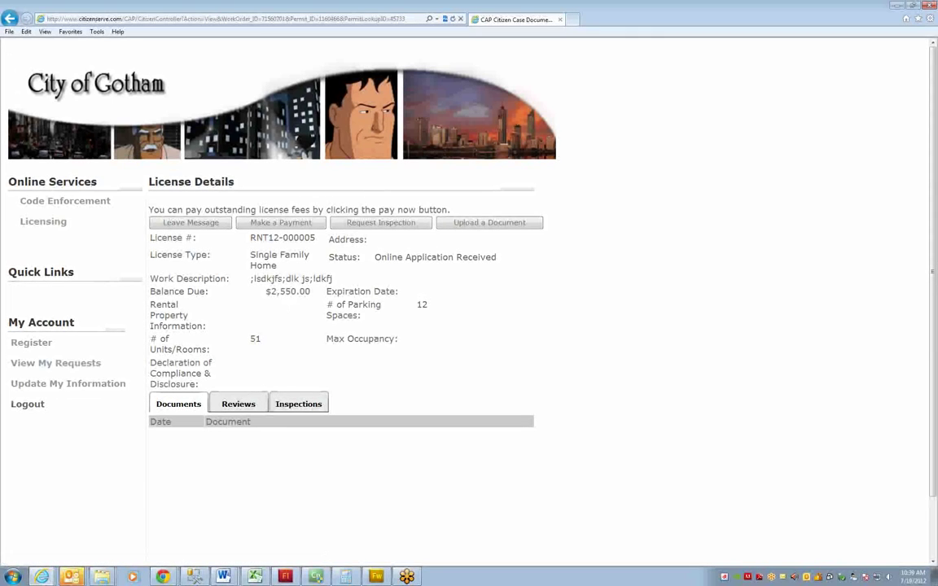
{"action": "left_click", "coordinate": [9, 18]}
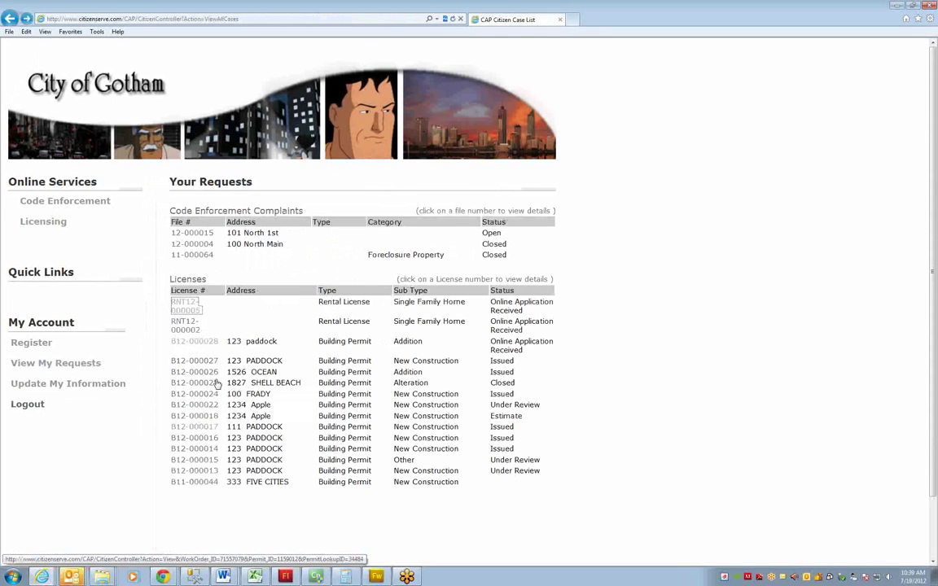
{"action": "left_click", "coordinate": [185, 326]}
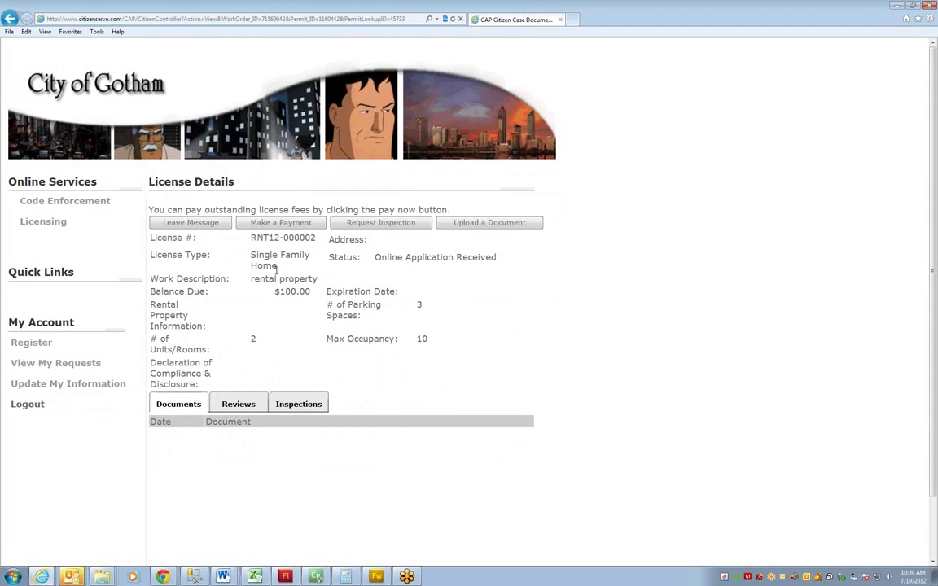
Check the $100.00 balance for RNT12-000002 on Make a Payment, then return to Licensing Options
{"action": "left_click", "coordinate": [276, 226]}
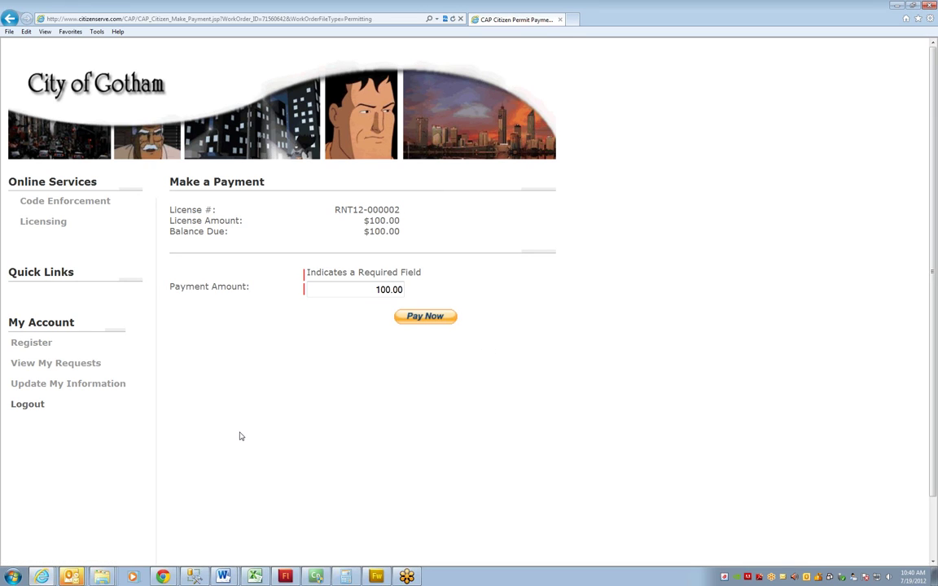
{"action": "left_click", "coordinate": [64, 225]}
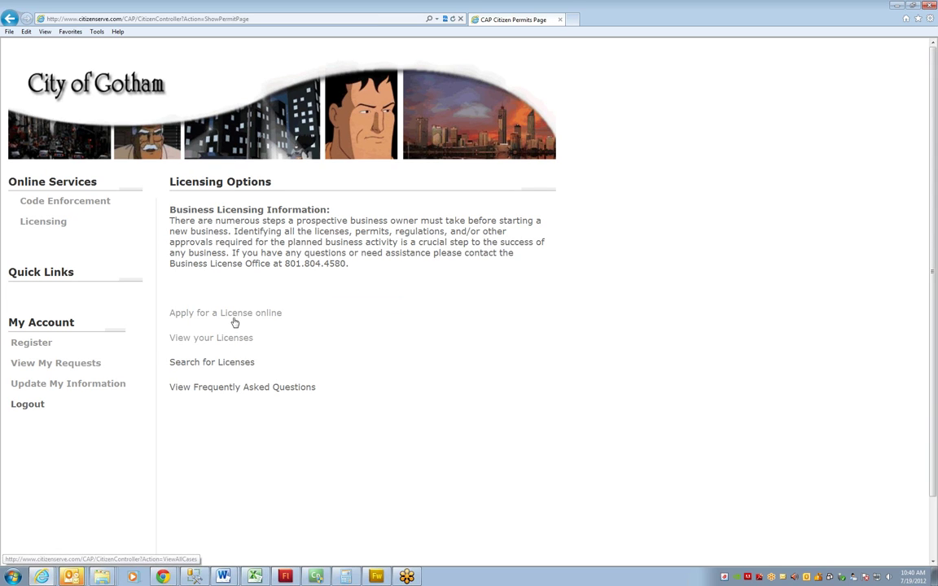
Open license RNT12-000002 from your licenses list and check its Reviews and empty Inspections tabs
{"action": "left_click", "coordinate": [218, 335]}
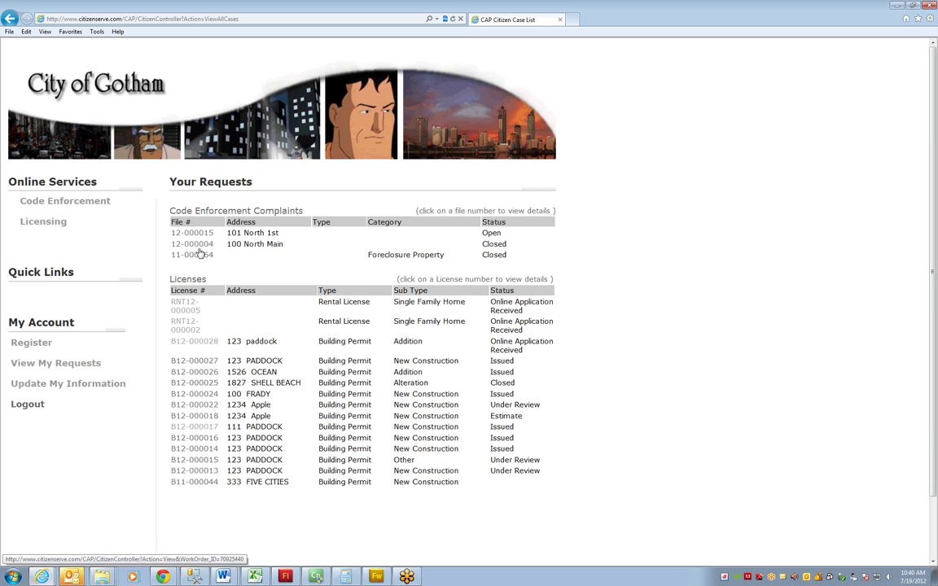
{"action": "left_click", "coordinate": [187, 326]}
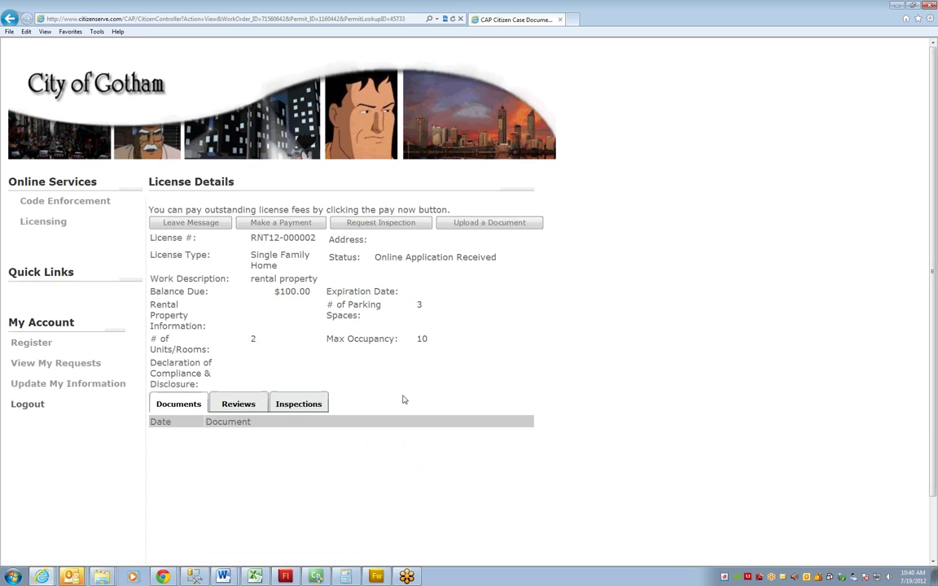
{"action": "left_click", "coordinate": [238, 406]}
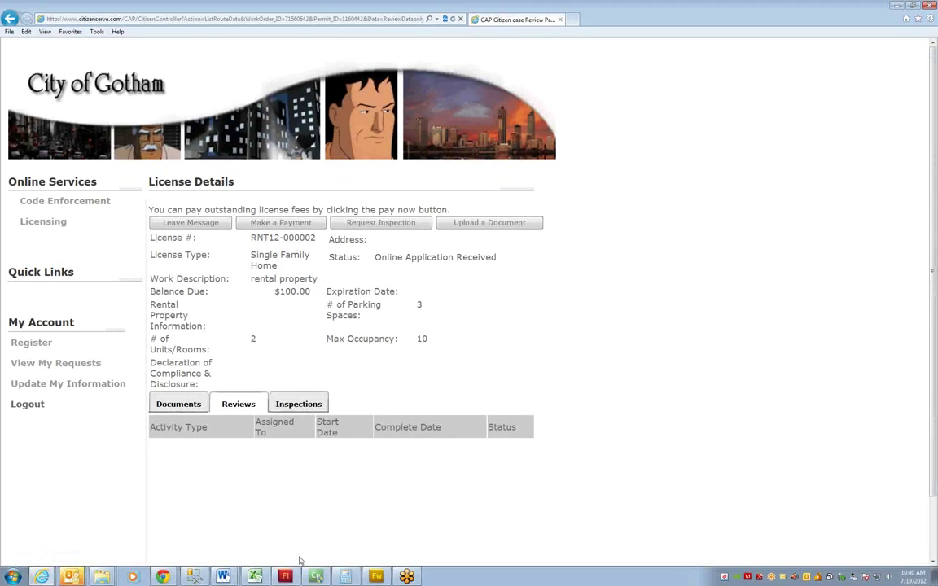
{"action": "left_click", "coordinate": [297, 410]}
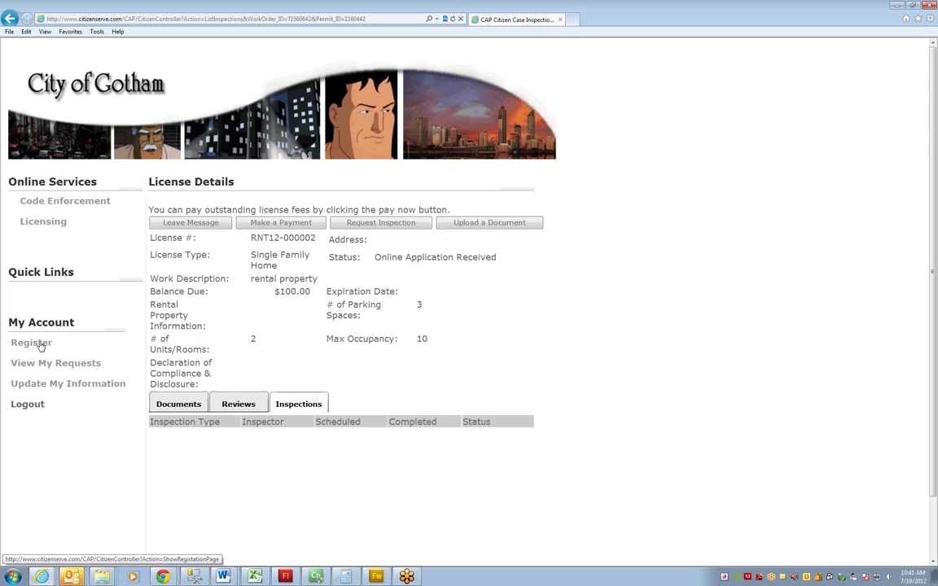
{"action": "left_click", "coordinate": [41, 346]}
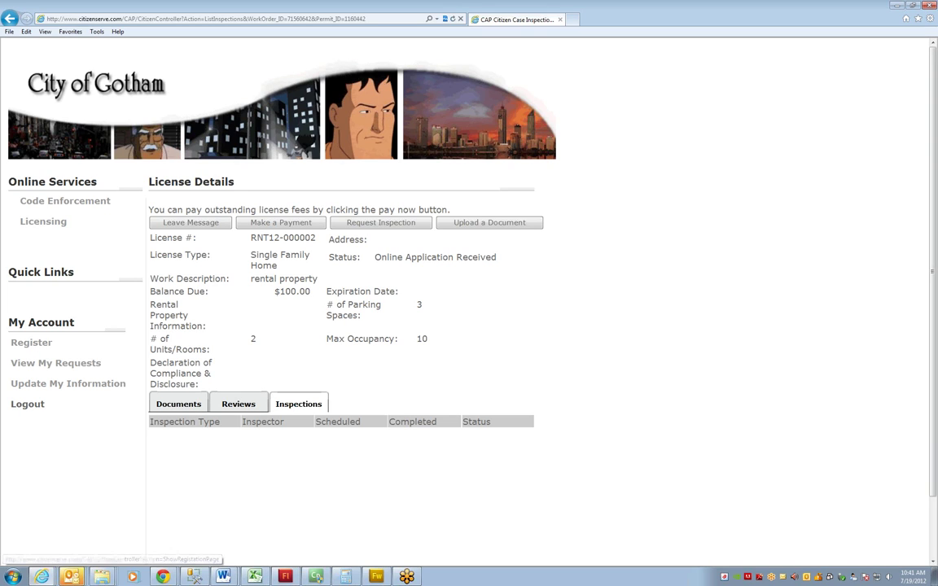
Move the CAP Admin Details window over the portal and zoom into its General Options
{"action": "left_click_drag", "start_coordinate": [0, 14], "coordinate": [456, 37]}
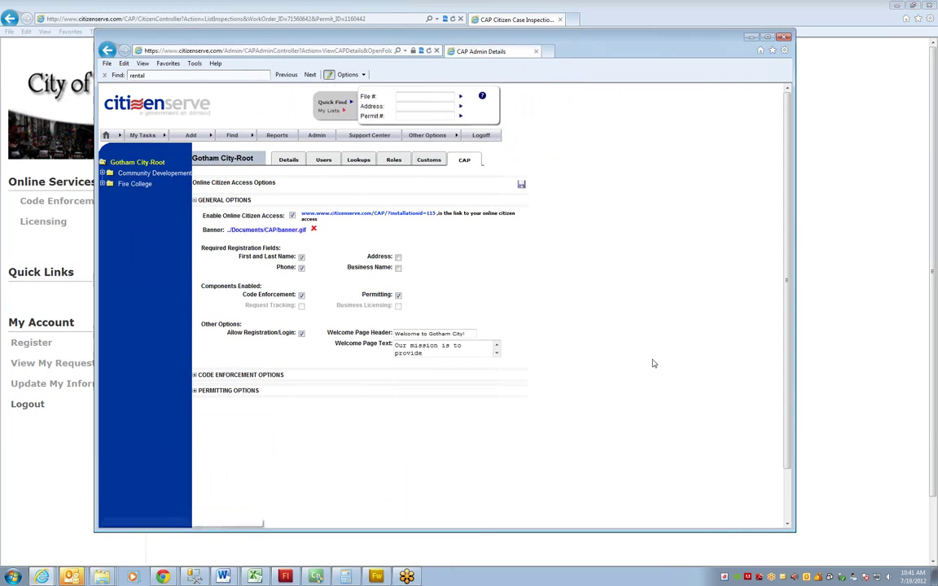
{"action": "scroll", "coordinate": [623, 389], "scroll_direction": "up", "scroll_amount": 2, "text": "ctrl"}
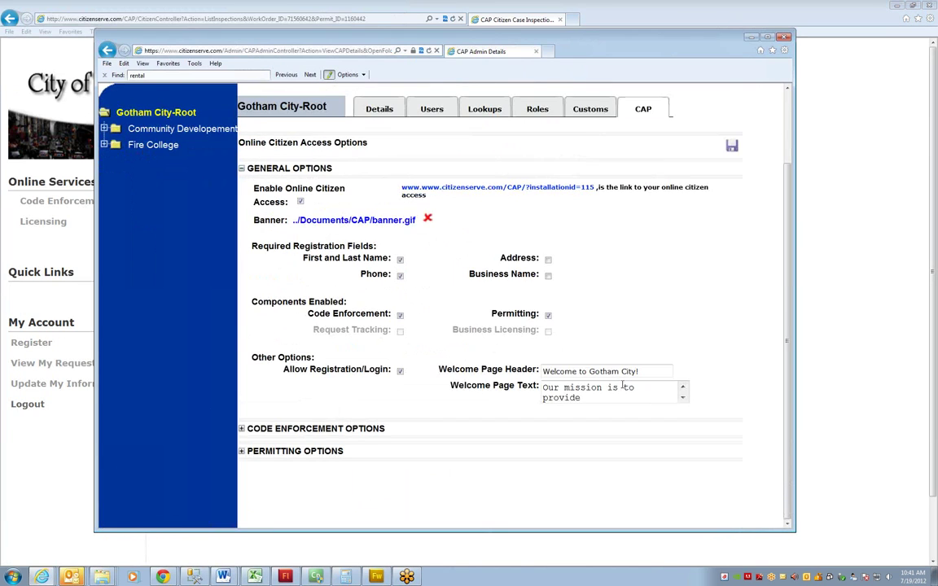
{"action": "left_click_drag", "start_coordinate": [574, 44], "coordinate": [534, 45]}
{"action": "scroll", "coordinate": [601, 193], "scroll_direction": "up", "scroll_amount": 2}
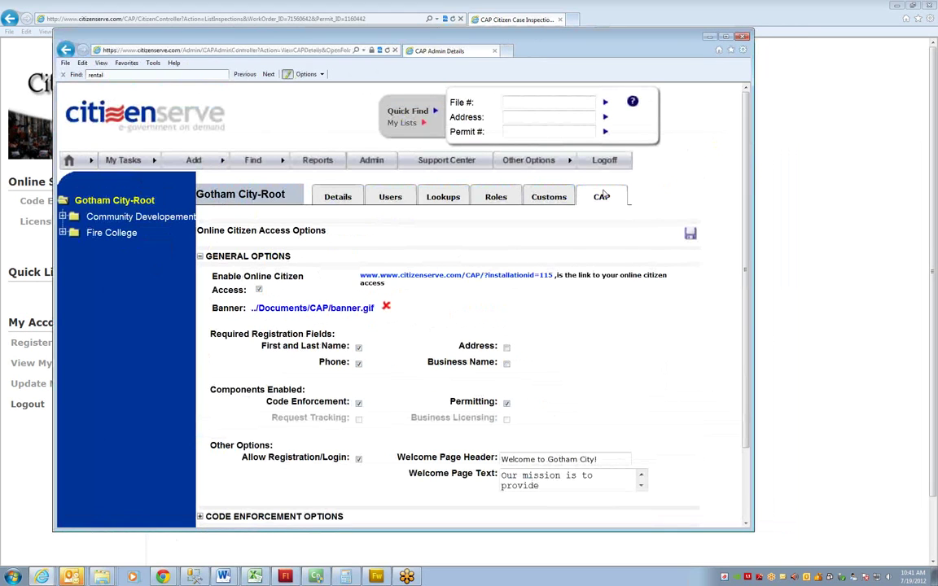
{"action": "scroll", "coordinate": [434, 348], "scroll_direction": "down", "scroll_amount": 2}
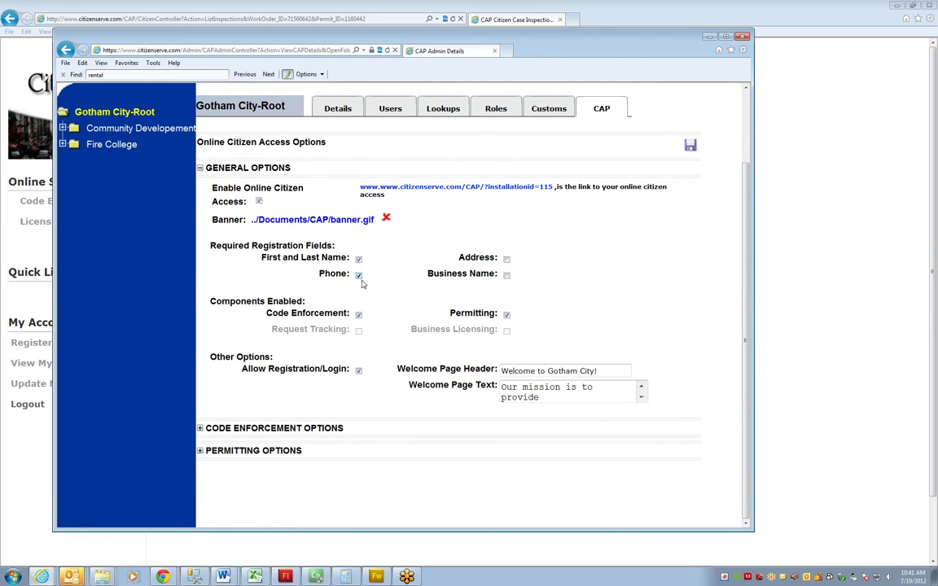
Expand Permitting Options and review the permit application, inspection scheduling and online payment settings
{"action": "left_click", "coordinate": [201, 453]}
{"action": "scroll", "coordinate": [314, 207], "scroll_direction": "down", "scroll_amount": 4}
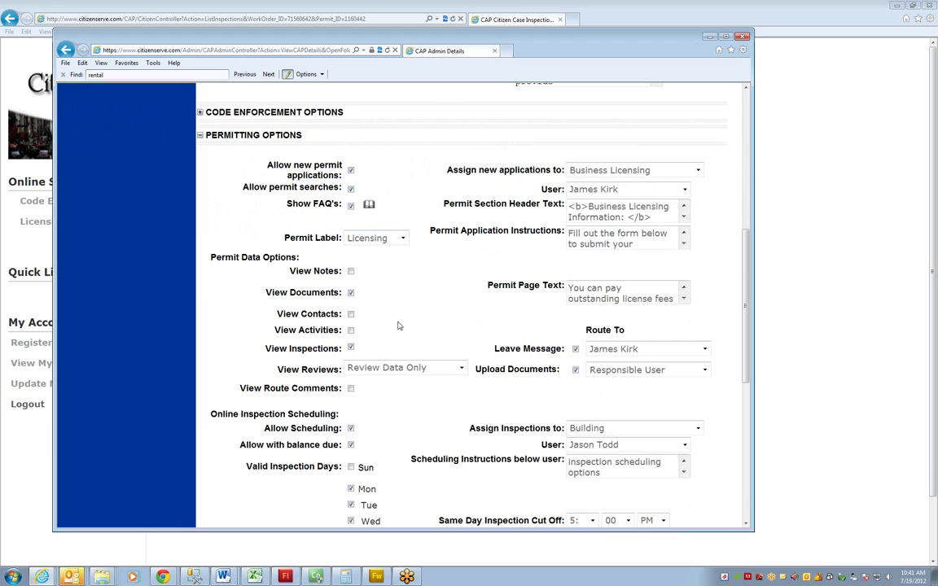
{"action": "left_click", "coordinate": [351, 292]}
{"action": "left_click_drag", "start_coordinate": [256, 416], "coordinate": [389, 450]}
{"action": "scroll", "coordinate": [387, 447], "scroll_direction": "down", "scroll_amount": 3}
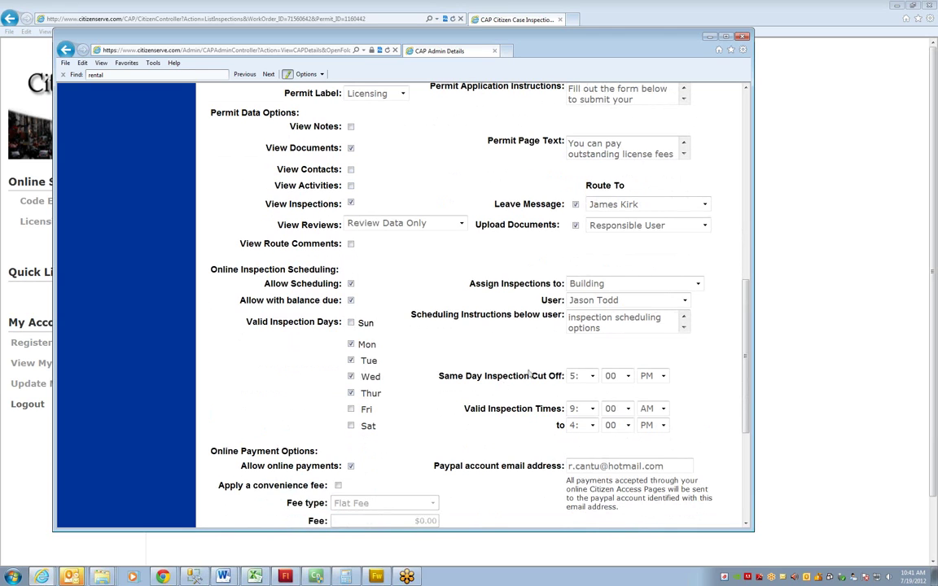
{"action": "scroll", "coordinate": [489, 371], "scroll_direction": "down", "scroll_amount": 2}
{"action": "scroll", "coordinate": [429, 350], "scroll_direction": "down", "scroll_amount": 1}
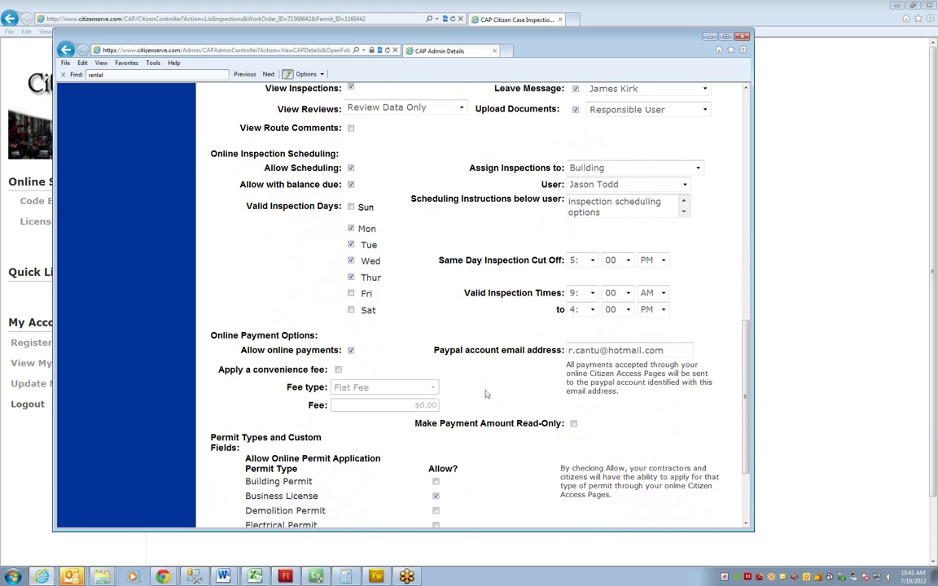
{"action": "scroll", "coordinate": [455, 454], "scroll_direction": "down", "scroll_amount": 4}
{"action": "scroll", "coordinate": [387, 277], "scroll_direction": "up", "scroll_amount": 10}
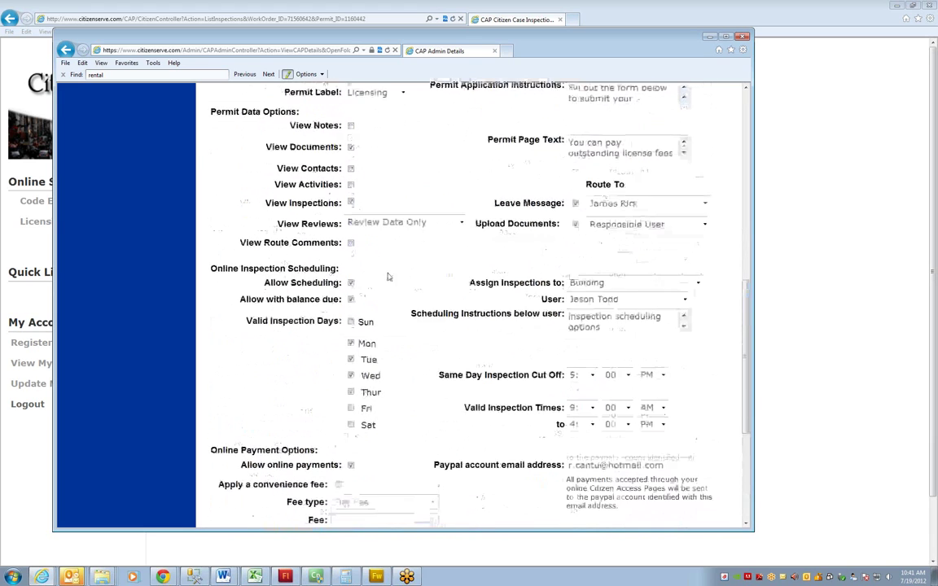
{"action": "scroll", "coordinate": [382, 306], "scroll_direction": "up", "scroll_amount": 2}
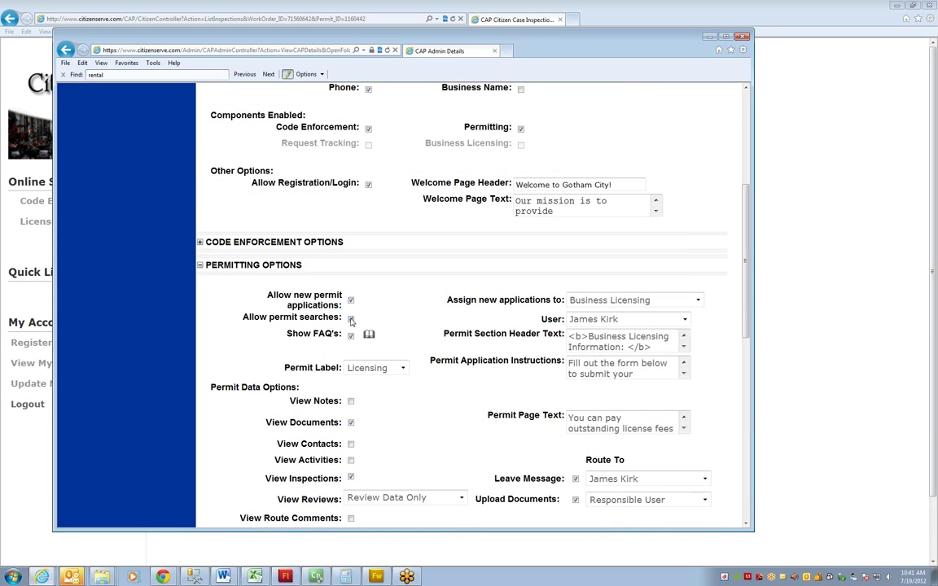
{"action": "left_click", "coordinate": [351, 319]}
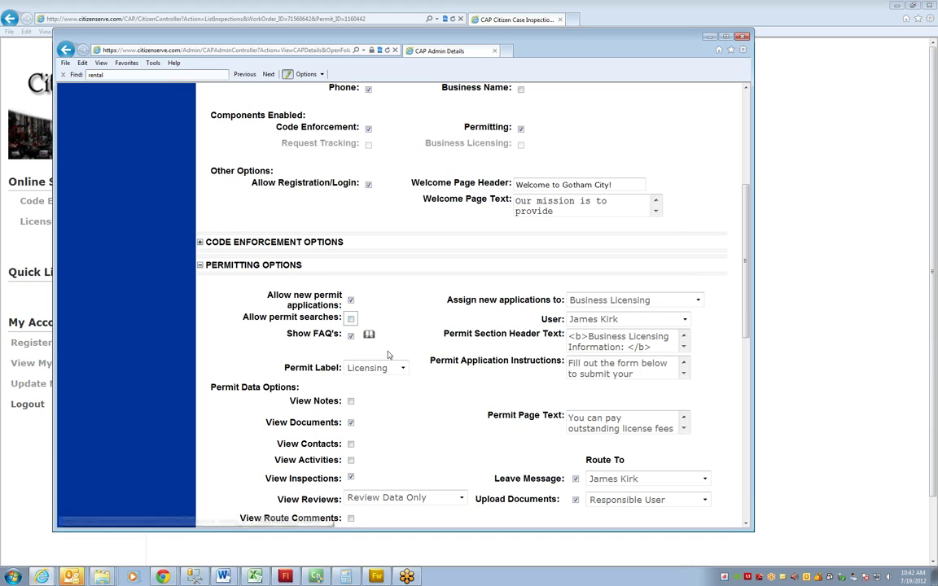
{"action": "left_click", "coordinate": [351, 319]}
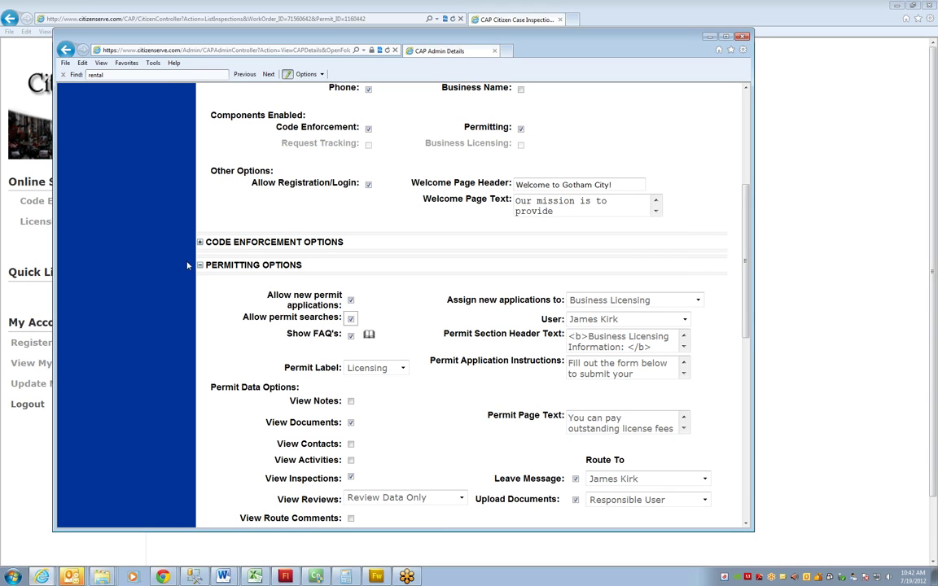
{"action": "scroll", "coordinate": [562, 236], "scroll_direction": "up", "scroll_amount": 5}
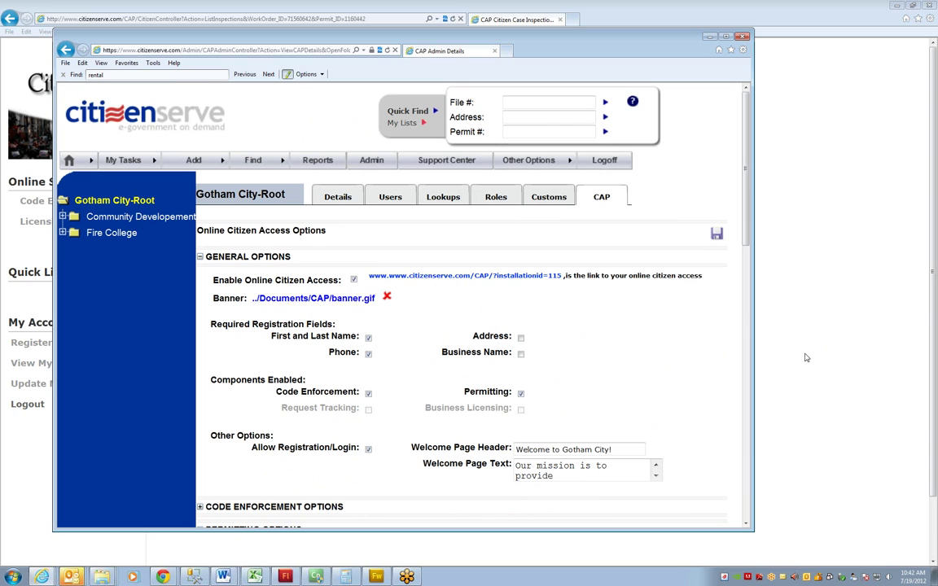
Bring the citizen portal window showing RNT12-000002's License Details back to the front
{"action": "left_click", "coordinate": [775, 321]}
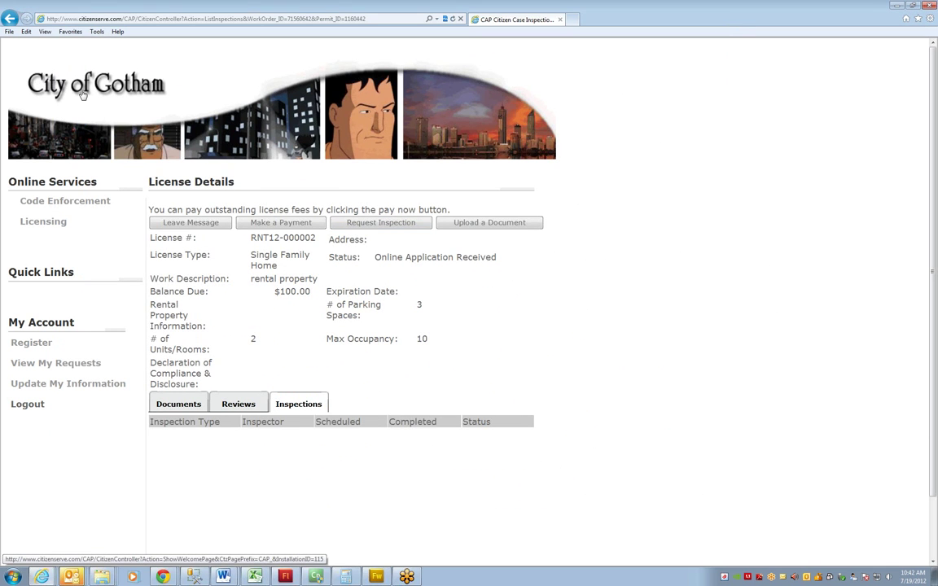